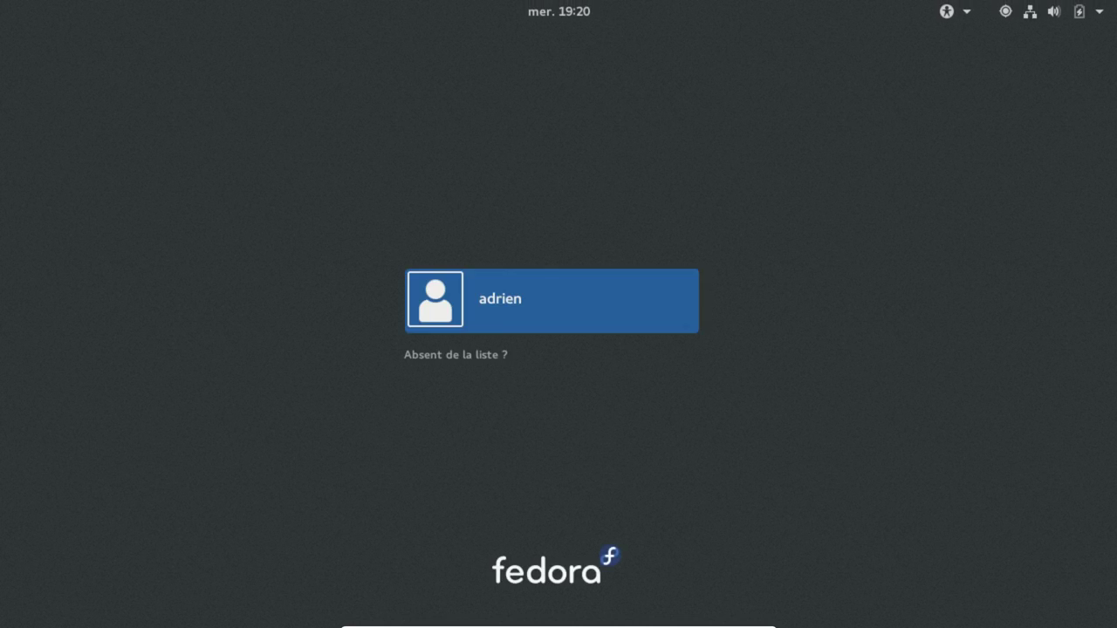
Log in to the listed user account, choosing a session type and entering the account password.
{"action": "left_click", "coordinate": [621, 324]}
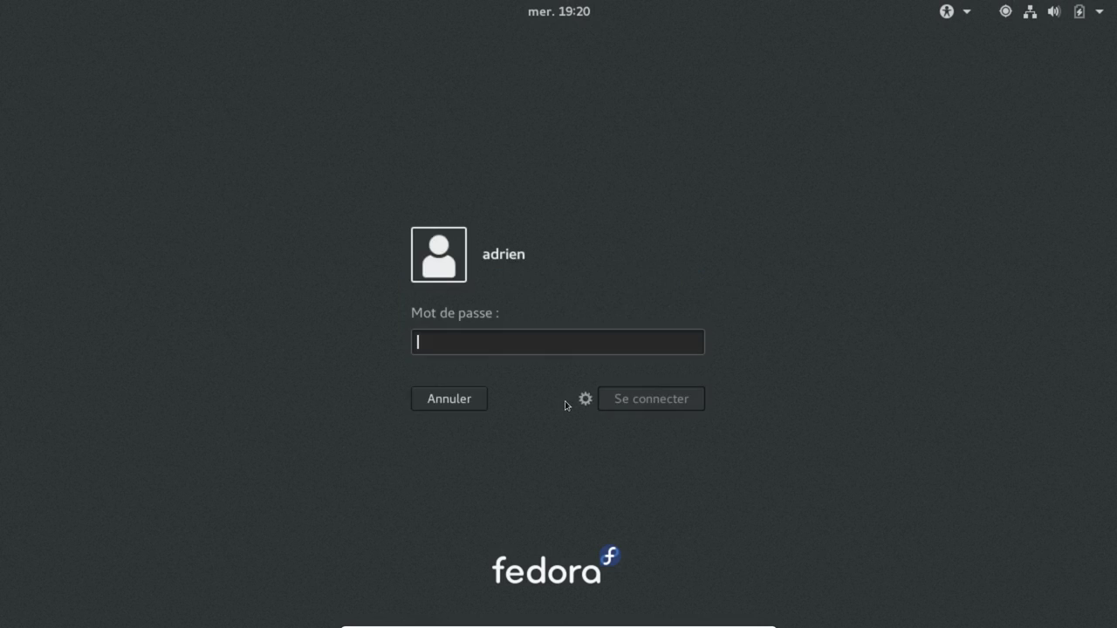
{"action": "left_click", "coordinate": [586, 402]}
{"action": "left_click", "coordinate": [595, 441]}
{"action": "type", "text": "a•••••••"}
{"action": "key", "text": "Return"}
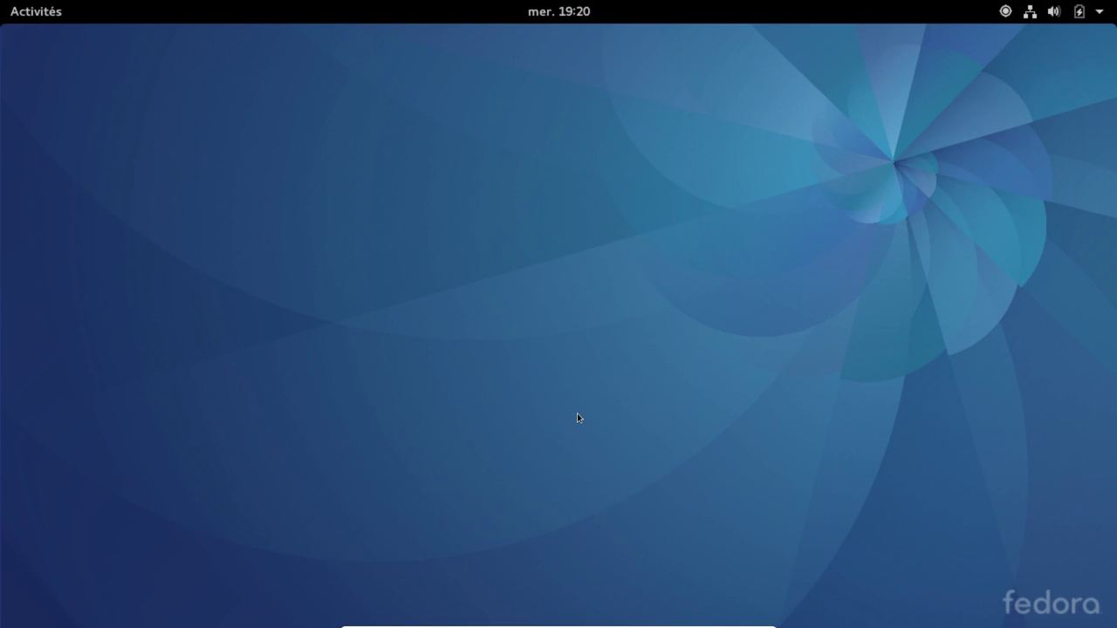
Set the virtual machine's display scale factor to 100%.
{"action": "mouse_move", "coordinate": [504, 625]}
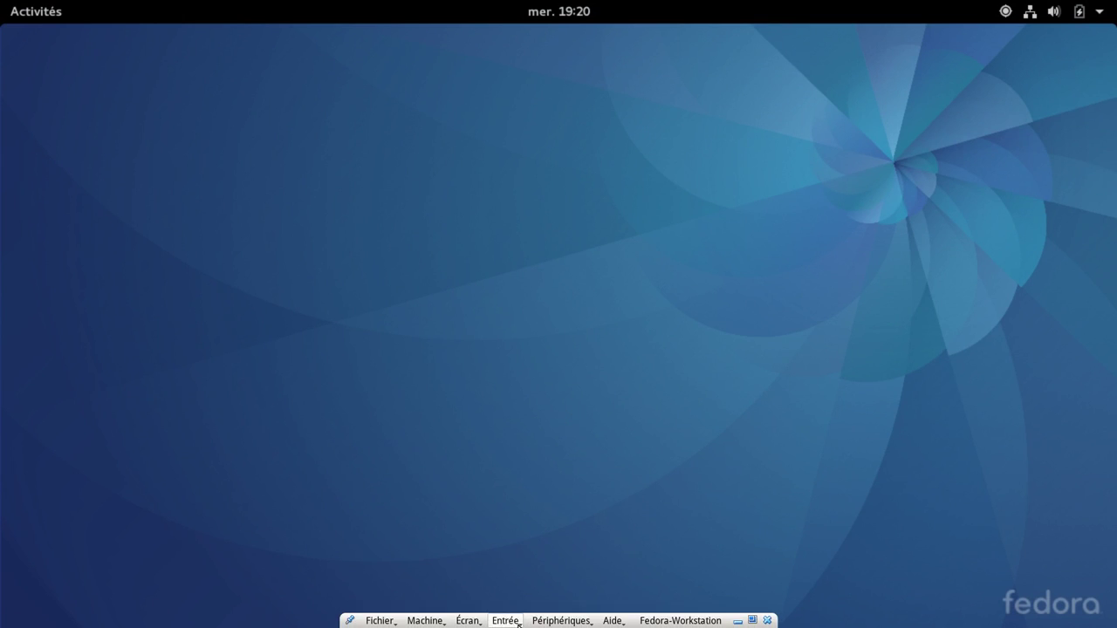
{"action": "left_click", "coordinate": [469, 621]}
{"action": "mouse_move", "coordinate": [681, 603]}
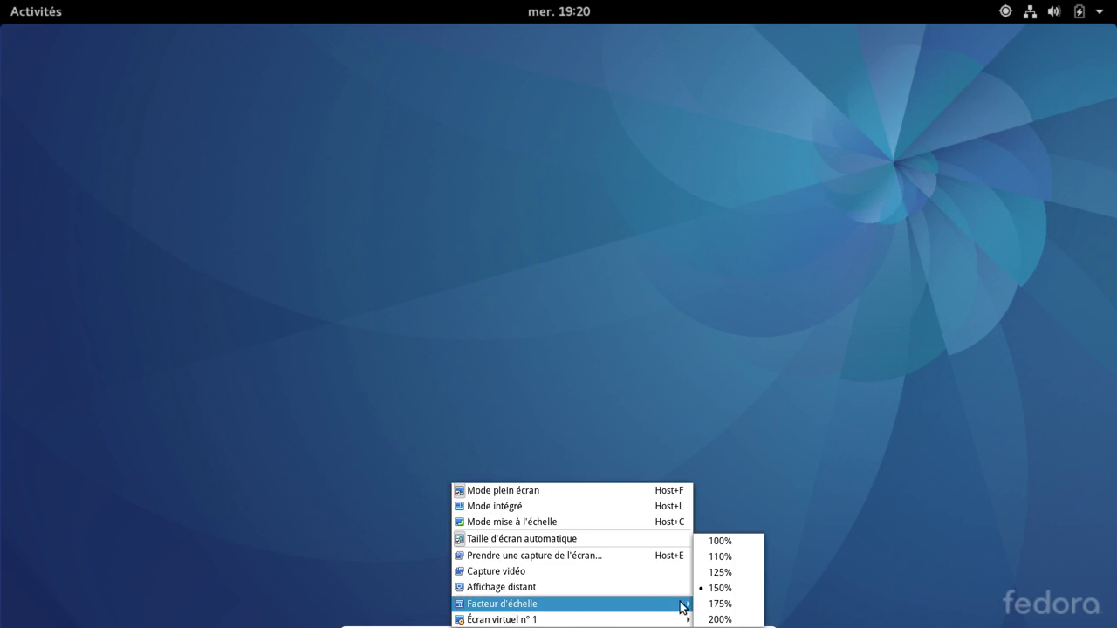
{"action": "left_click", "coordinate": [738, 539]}
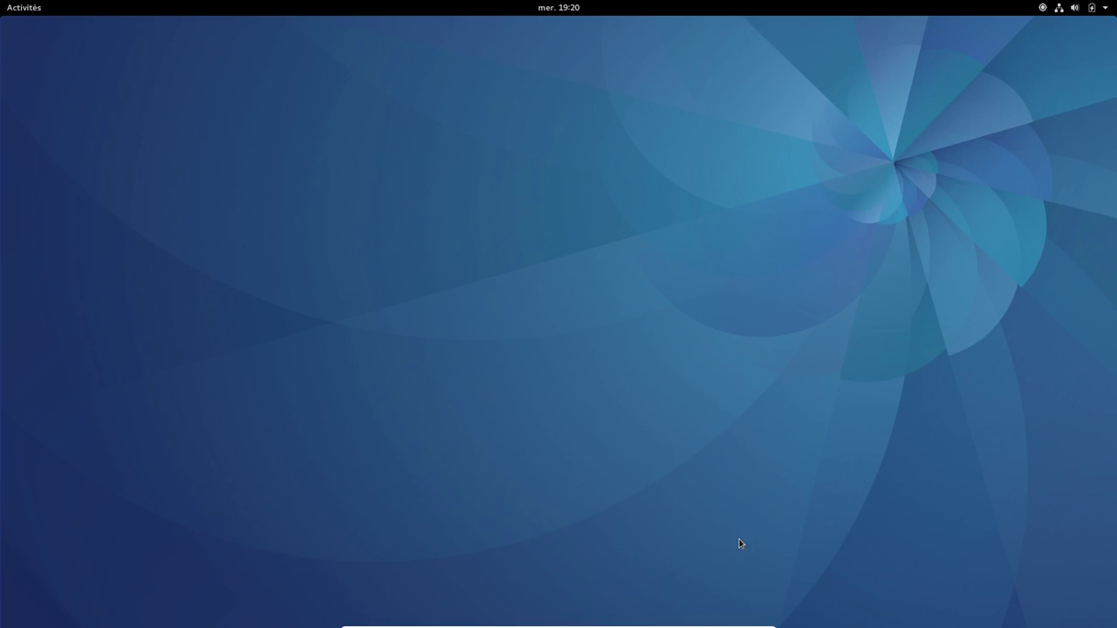
Open the Détails overview in the system settings and centre its window to check the Fedora and GNOME versions.
{"action": "left_click", "coordinate": [1090, 8]}
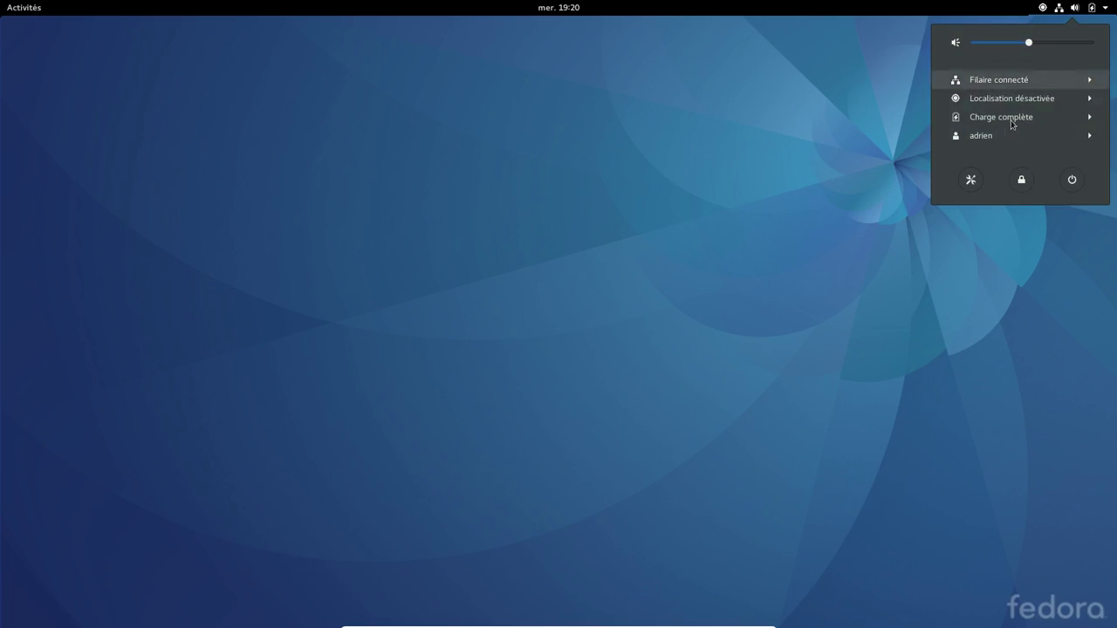
{"action": "left_click", "coordinate": [971, 182]}
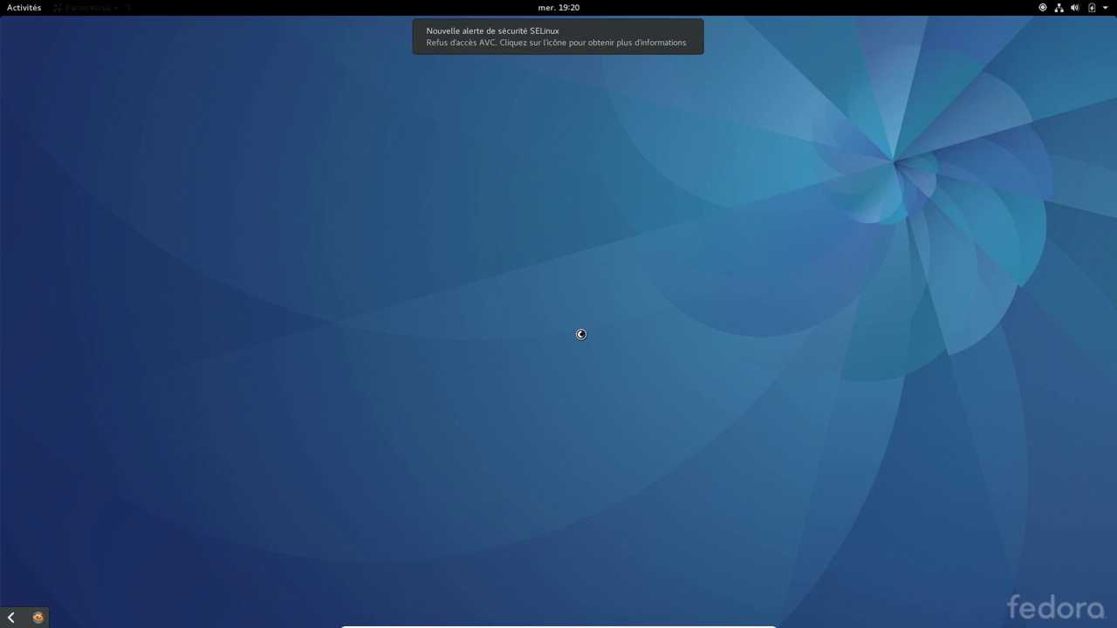
{"action": "left_click", "coordinate": [303, 402]}
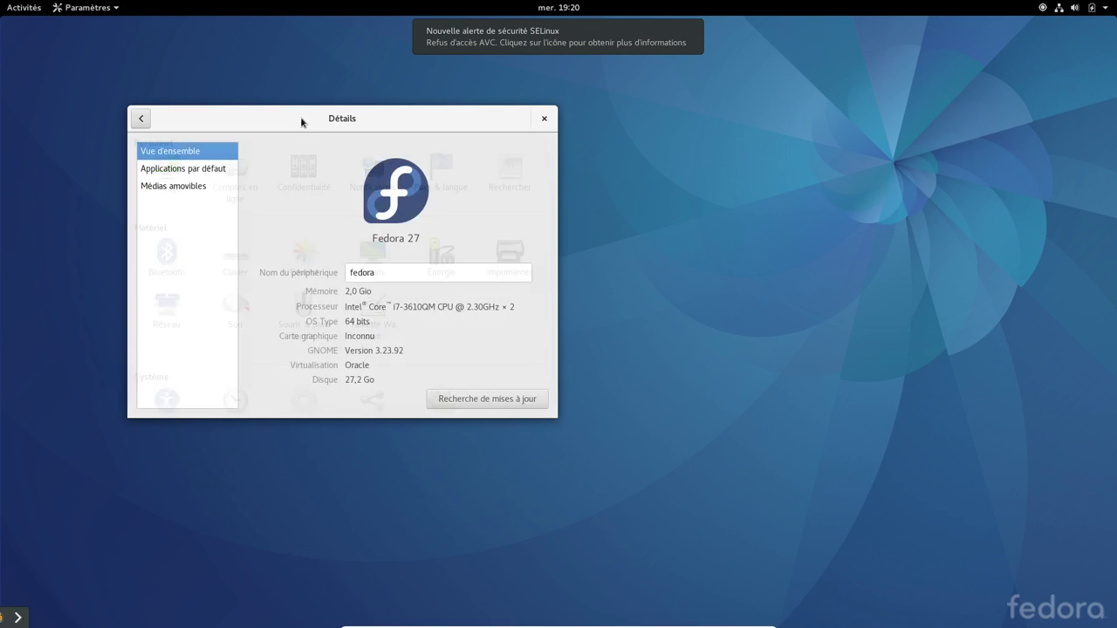
{"action": "left_click_drag", "start_coordinate": [302, 119], "coordinate": [539, 130]}
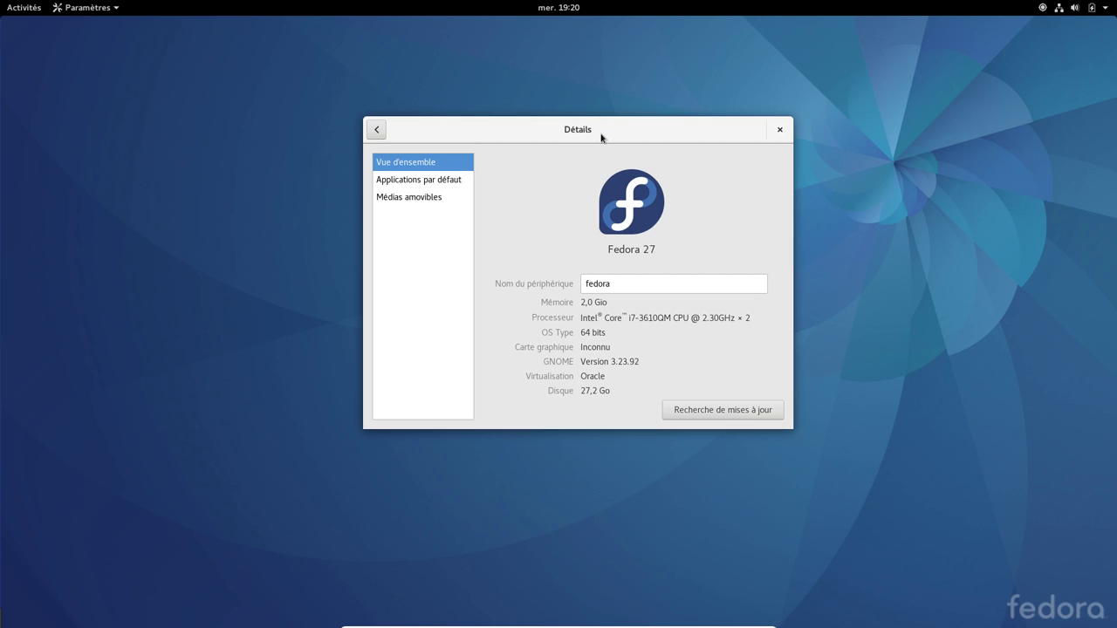
{"action": "left_click_drag", "start_coordinate": [599, 128], "coordinate": [553, 119]}
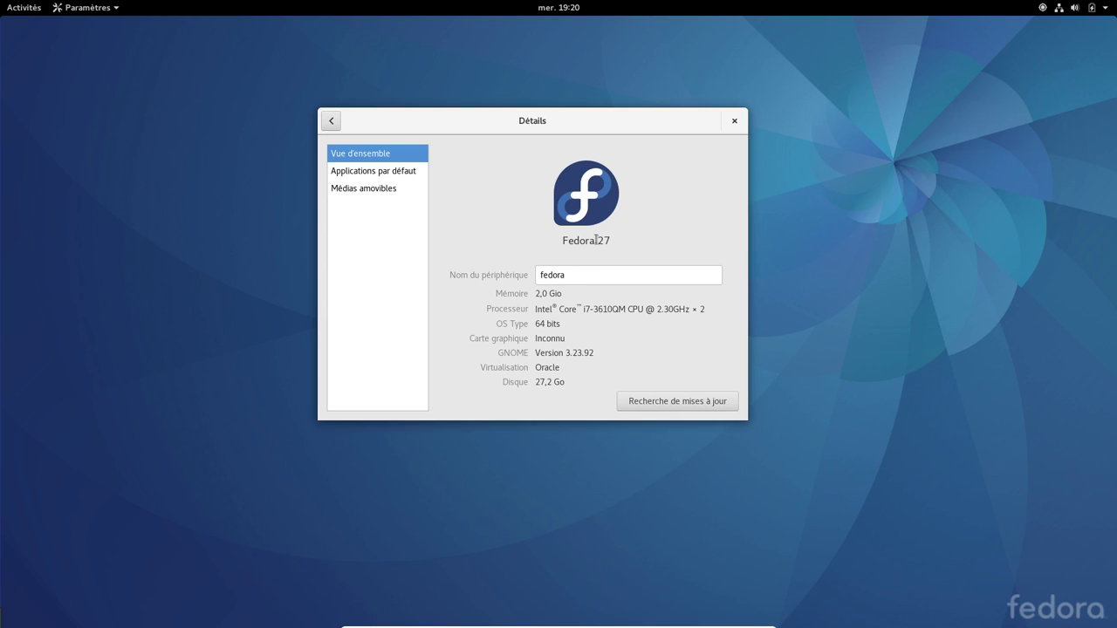
{"action": "left_click", "coordinate": [21, 10]}
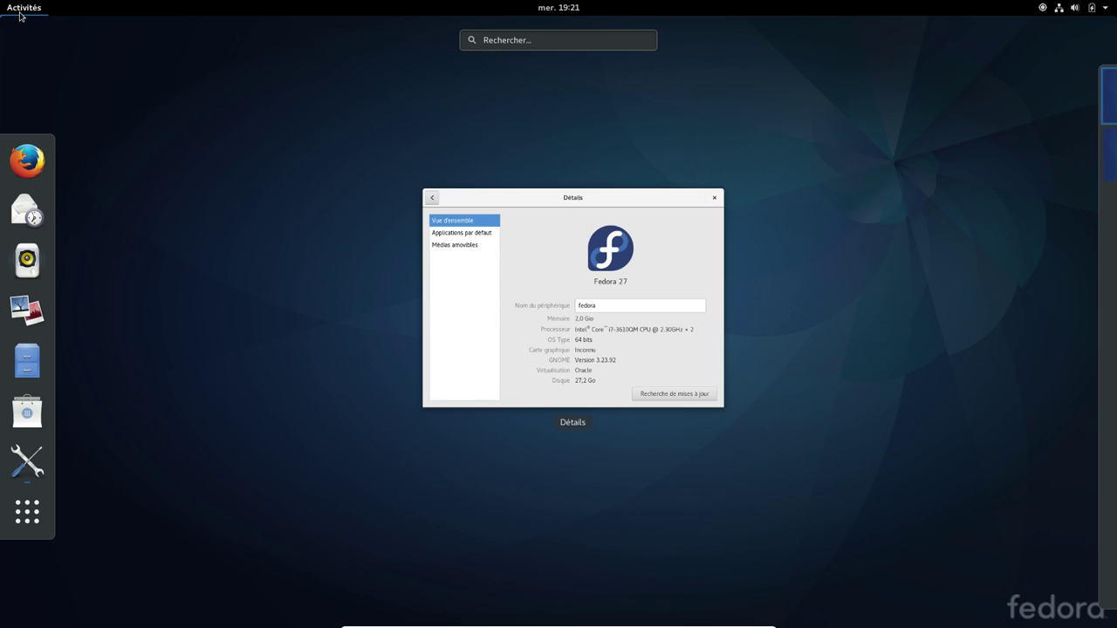
{"action": "left_click", "coordinate": [526, 42]}
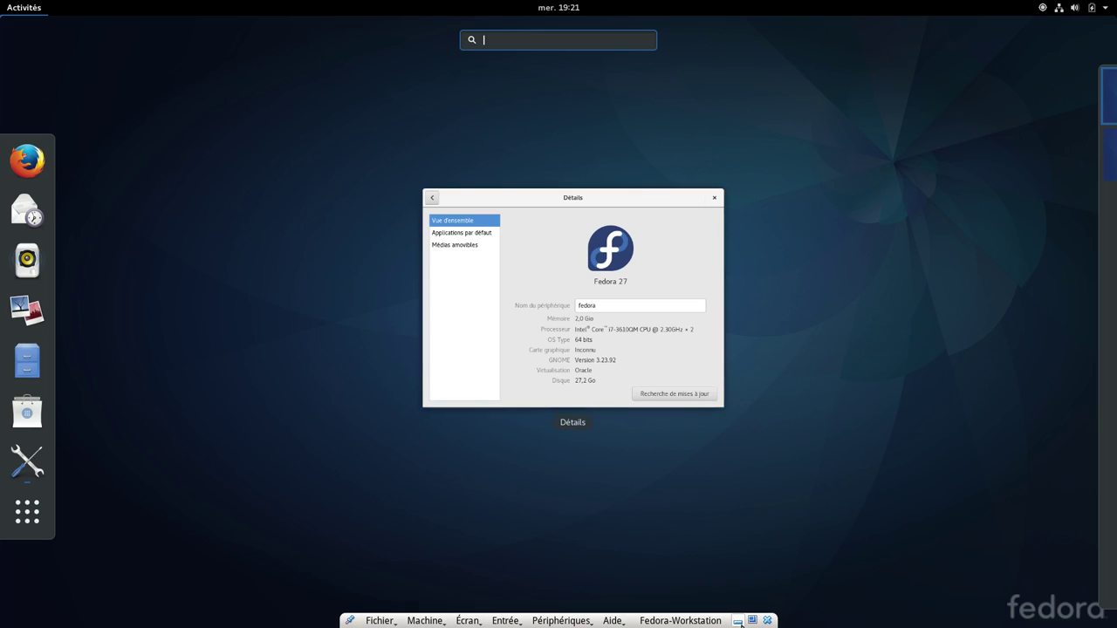
{"action": "left_click", "coordinate": [752, 620]}
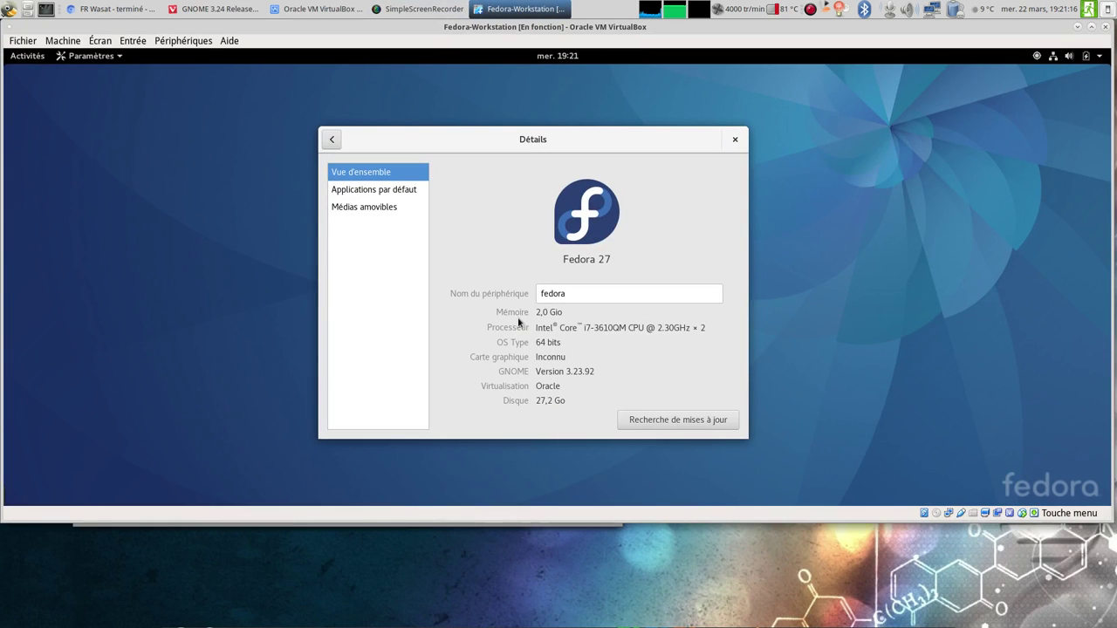
{"action": "key", "text": "ctrl+f"}
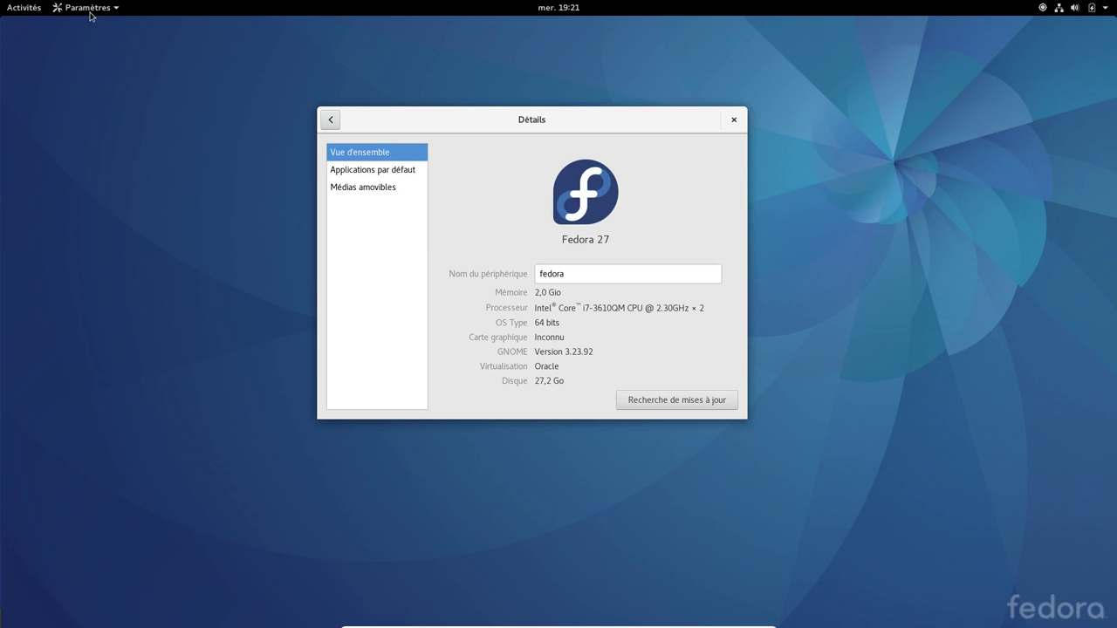
Launch Terminal, place its window near the middle of the desktop and enlarge the text by two levels.
{"action": "left_click", "coordinate": [30, 12]}
{"action": "type", "text": "term"}
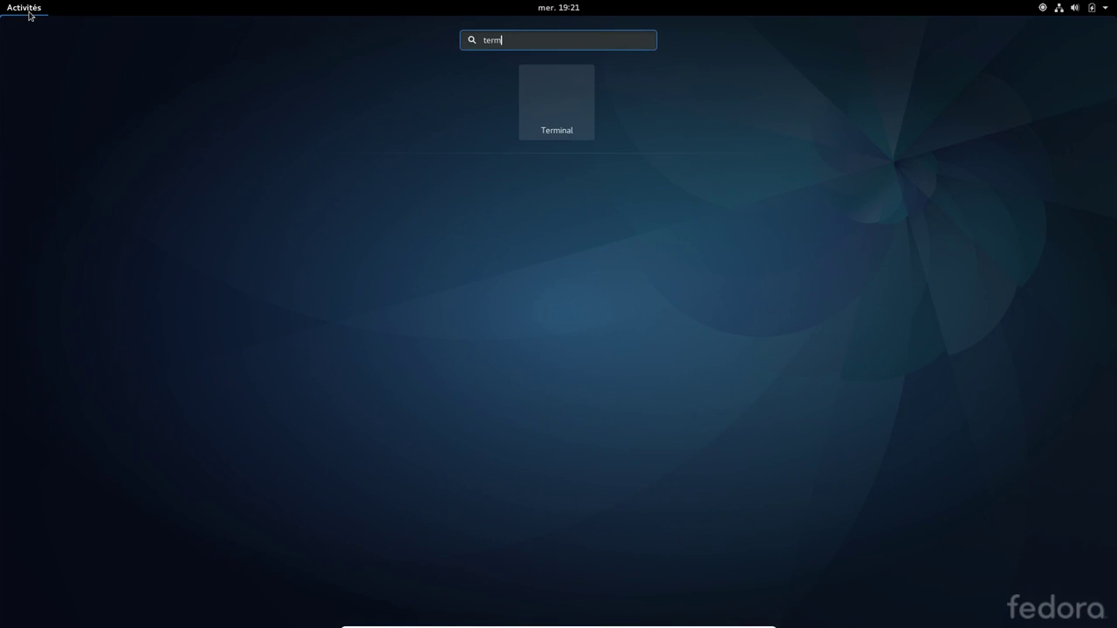
{"action": "key", "text": "Return"}
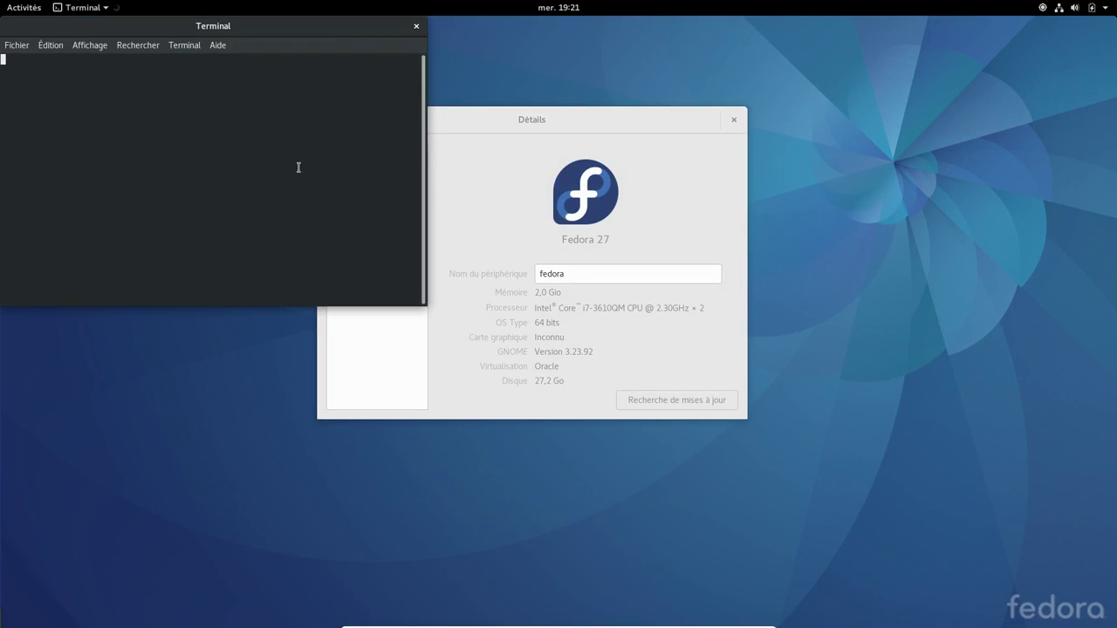
{"action": "left_click_drag", "start_coordinate": [200, 25], "coordinate": [506, 192]}
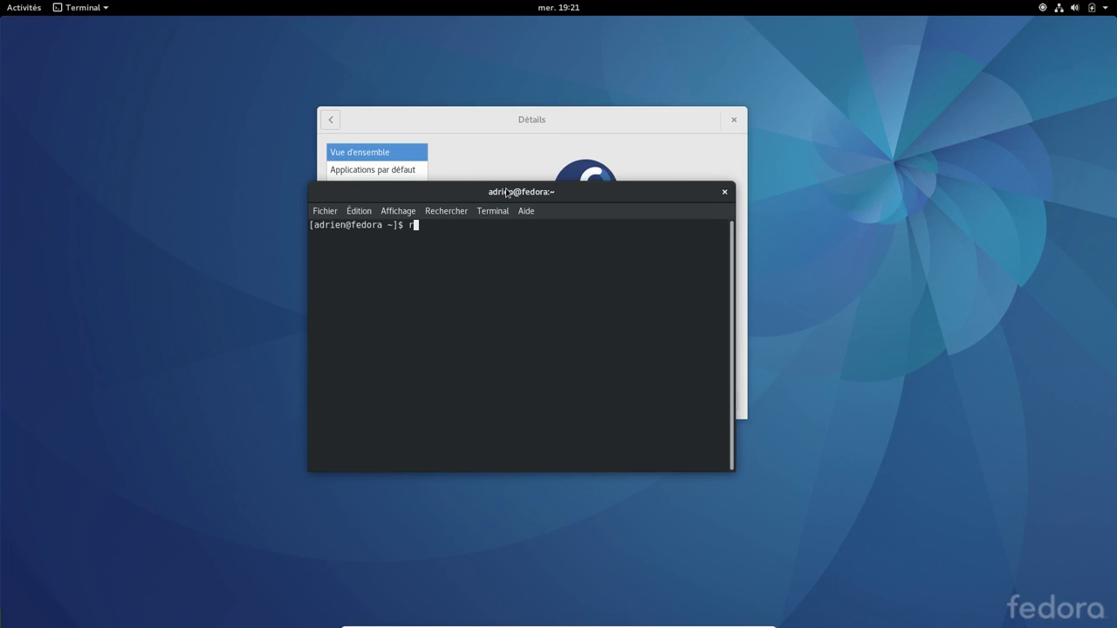
{"action": "type", "text": "r"}
{"action": "key", "text": "ctrl+plus"}
{"action": "key", "text": "ctrl+plus"}
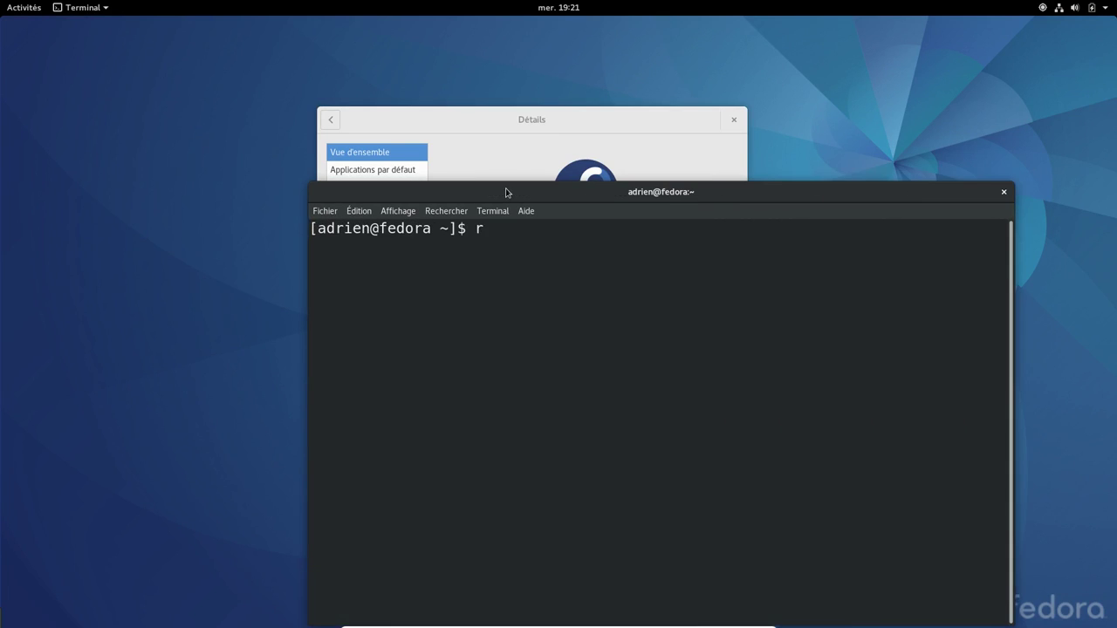
List the installed GNOME packages with rpm -qa | grep gnome, examine their version numbers and close the terminal.
{"action": "type", "text": "pm -qa | grep gnome"}
{"action": "key", "text": "Return"}
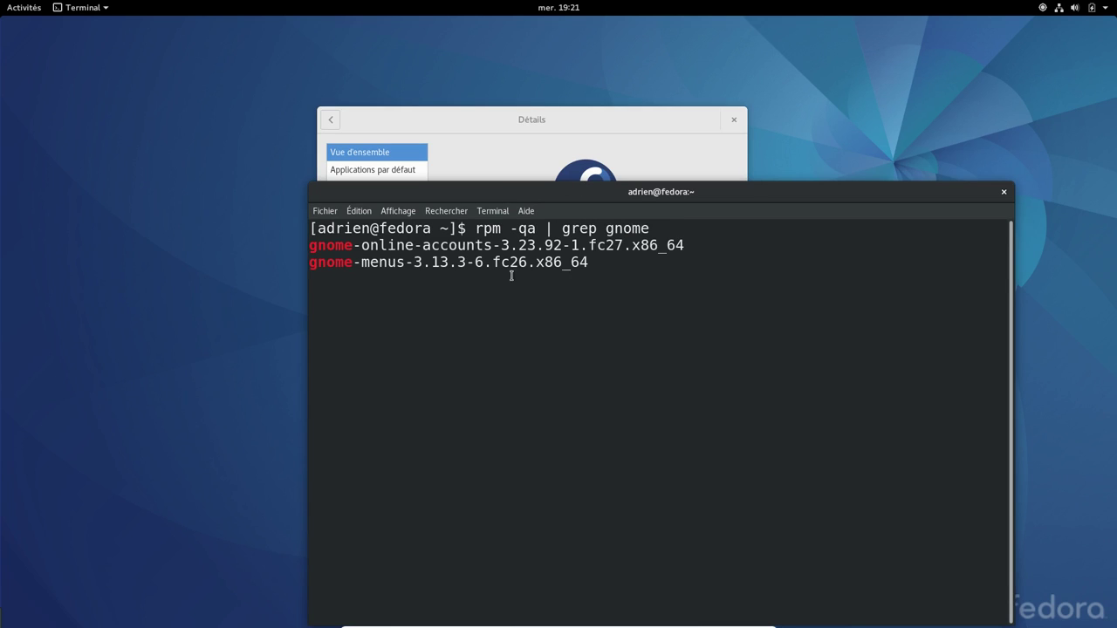
{"action": "left_click_drag", "start_coordinate": [492, 190], "coordinate": [427, 128]}
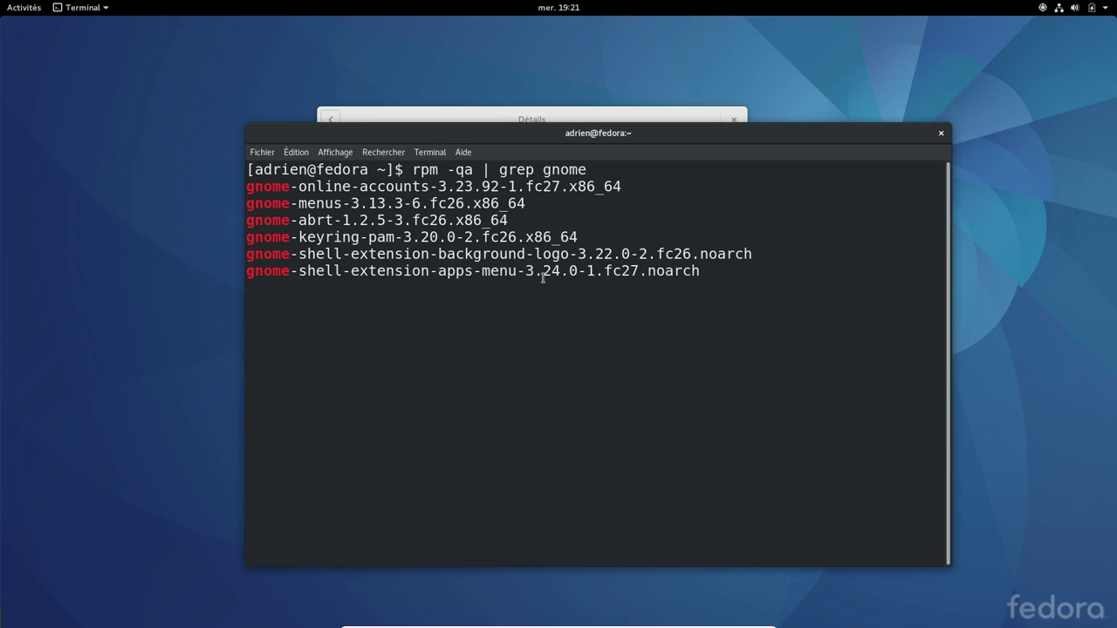
{"action": "left_click_drag", "start_coordinate": [535, 271], "coordinate": [577, 271]}
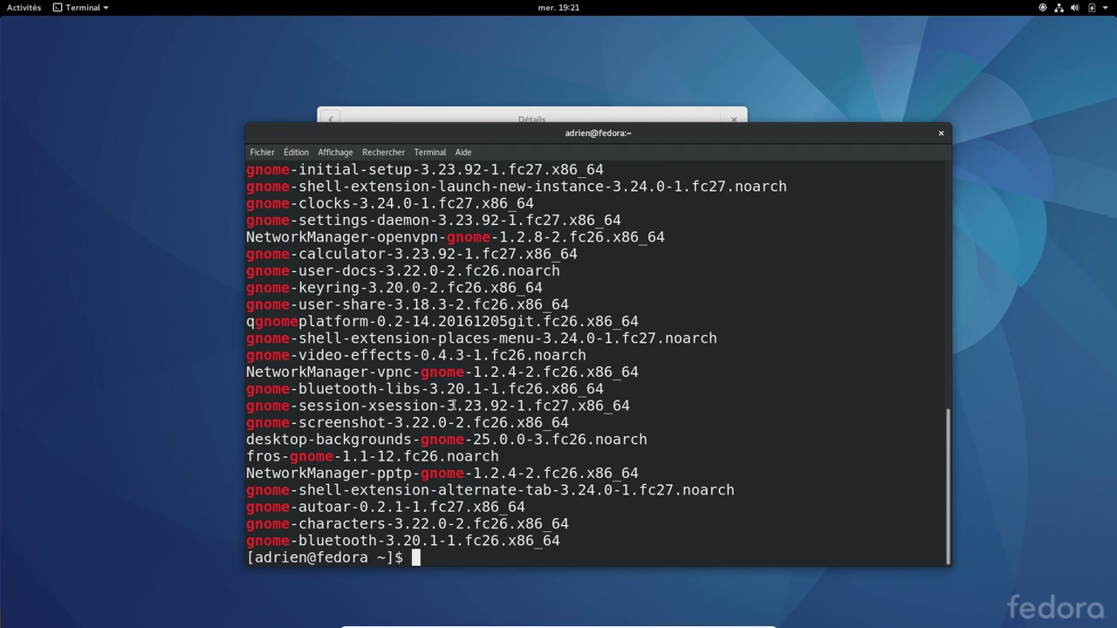
{"action": "left_click_drag", "start_coordinate": [453, 406], "coordinate": [508, 405]}
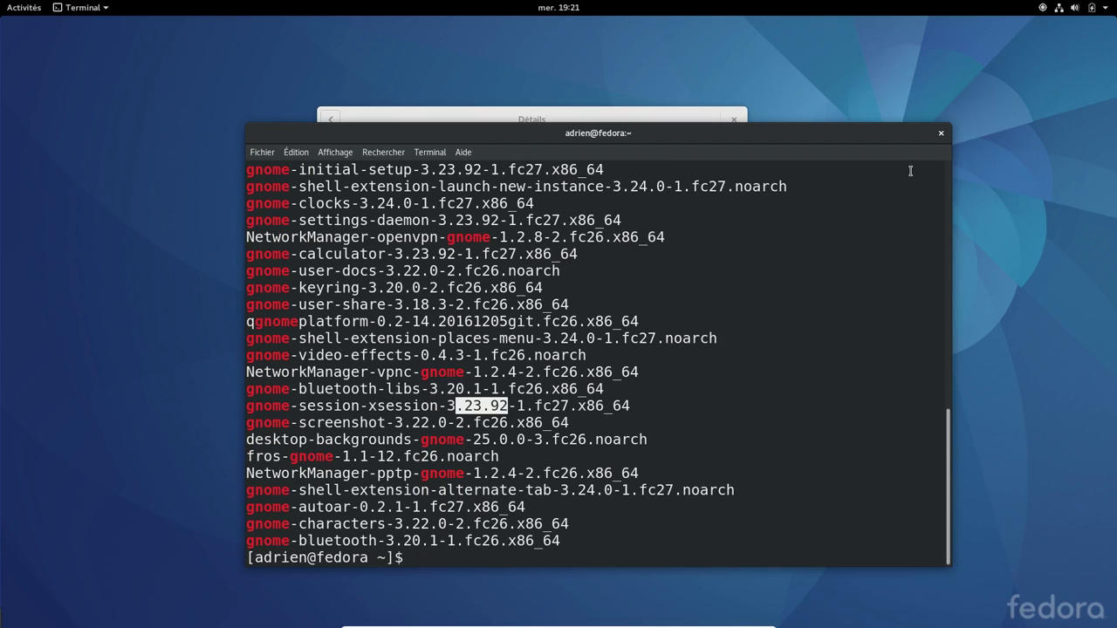
{"action": "left_click", "coordinate": [941, 133]}
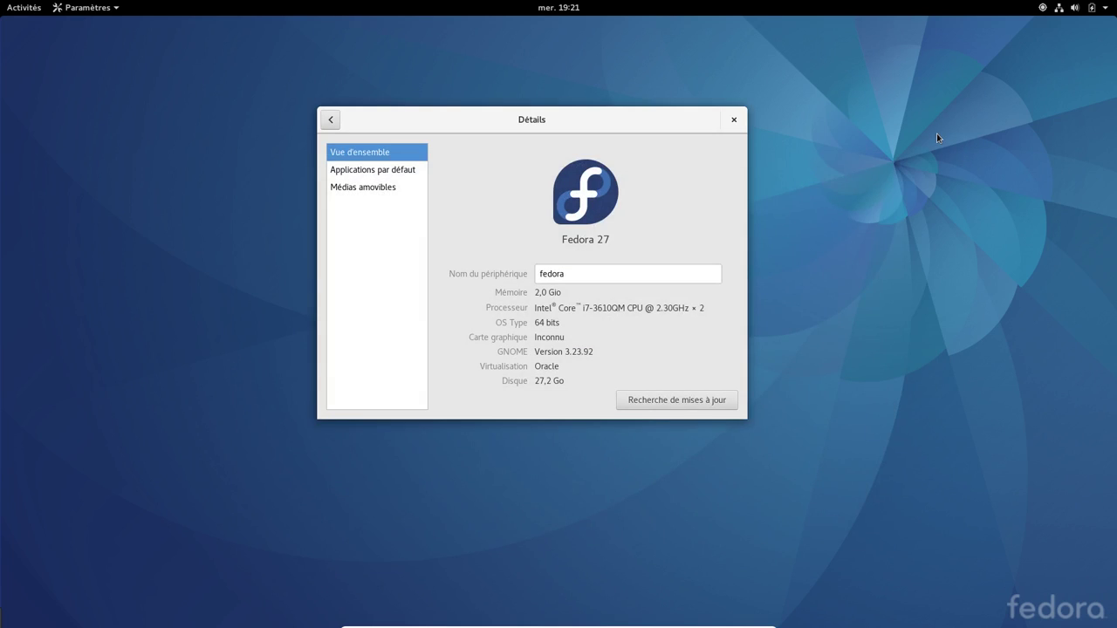
Close the Détails window, reopen the system settings and go to the Écrans settings.
{"action": "left_click", "coordinate": [734, 120]}
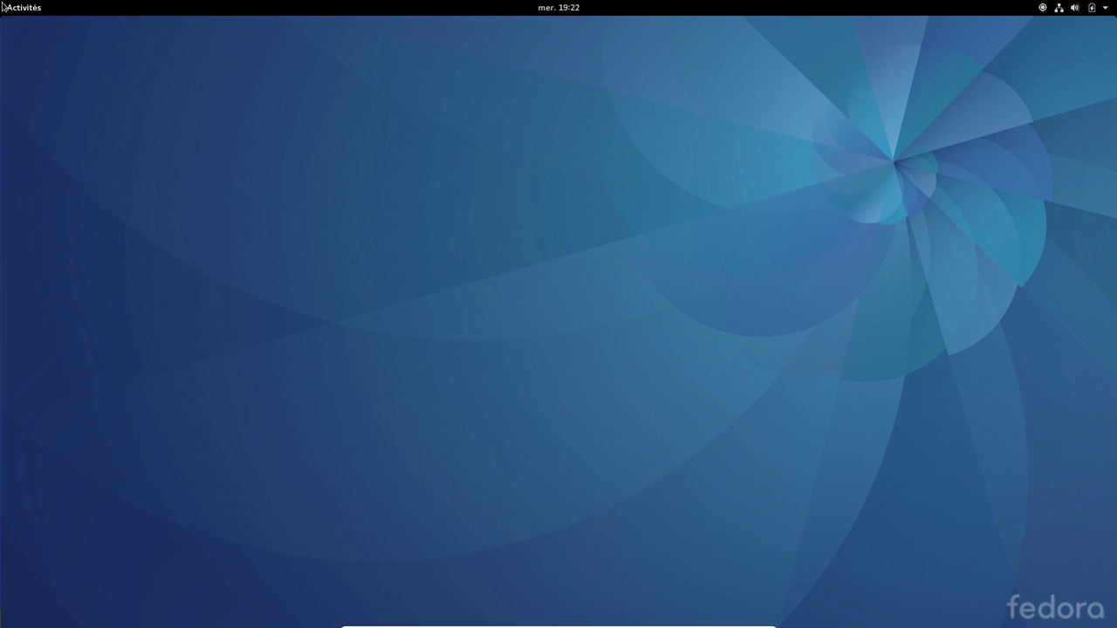
{"action": "left_click", "coordinate": [1064, 9]}
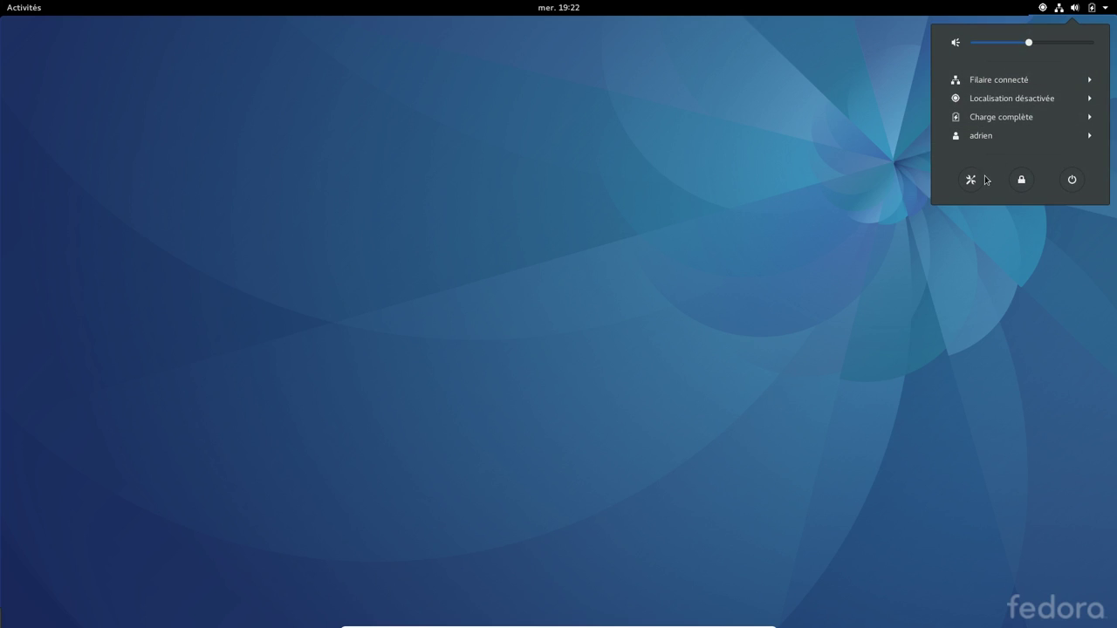
{"action": "left_click", "coordinate": [966, 176]}
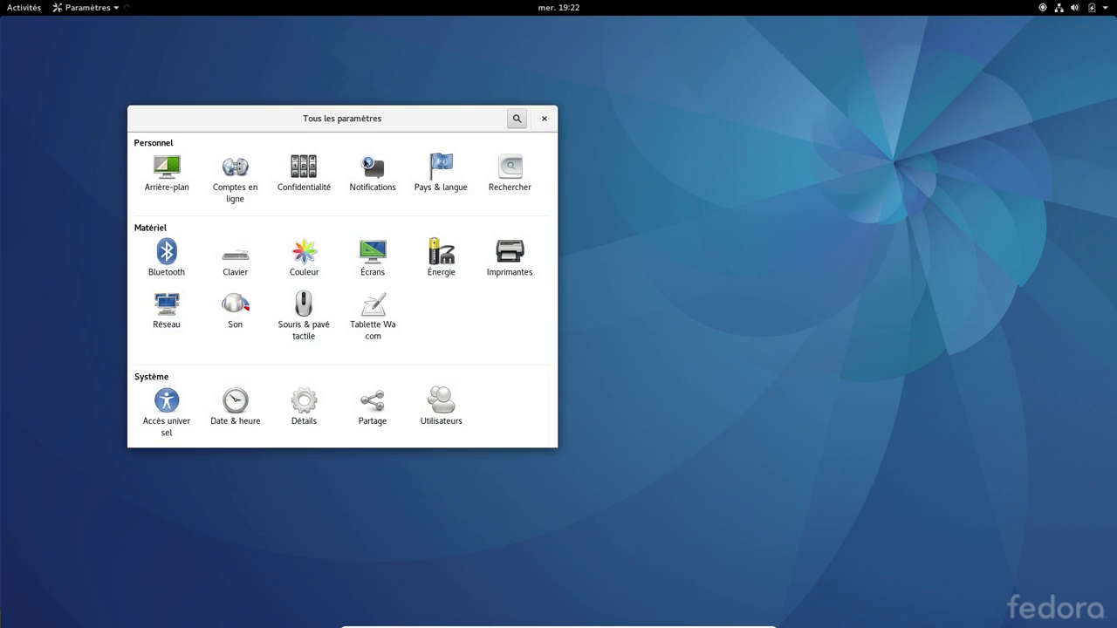
{"action": "left_click_drag", "start_coordinate": [370, 120], "coordinate": [528, 127]}
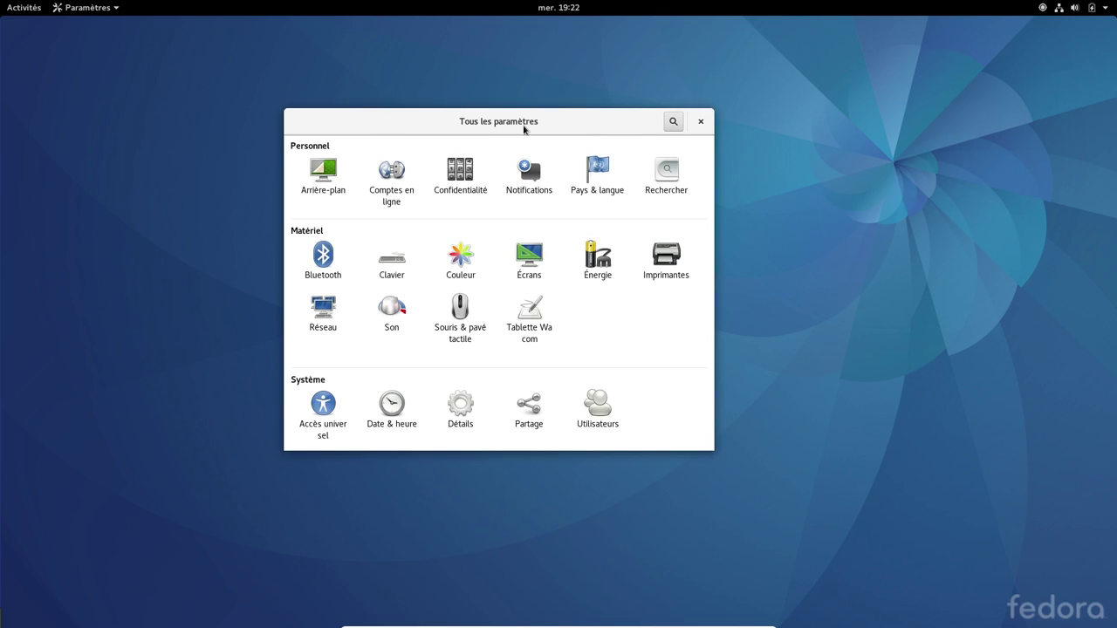
{"action": "left_click", "coordinate": [534, 259]}
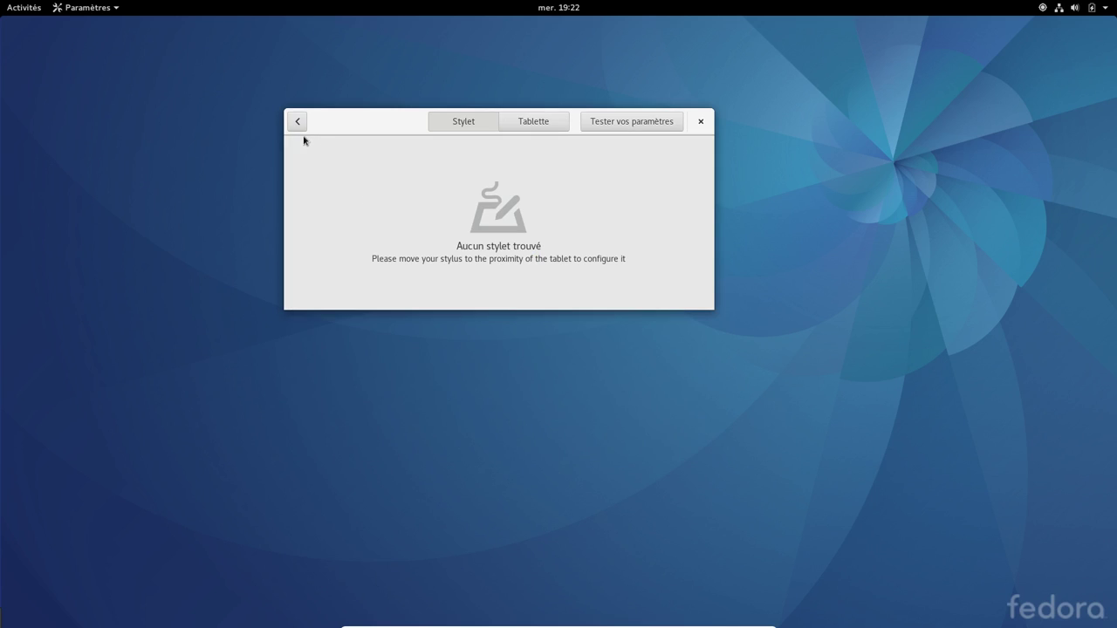
{"action": "left_click", "coordinate": [301, 131]}
{"action": "left_click", "coordinate": [533, 262]}
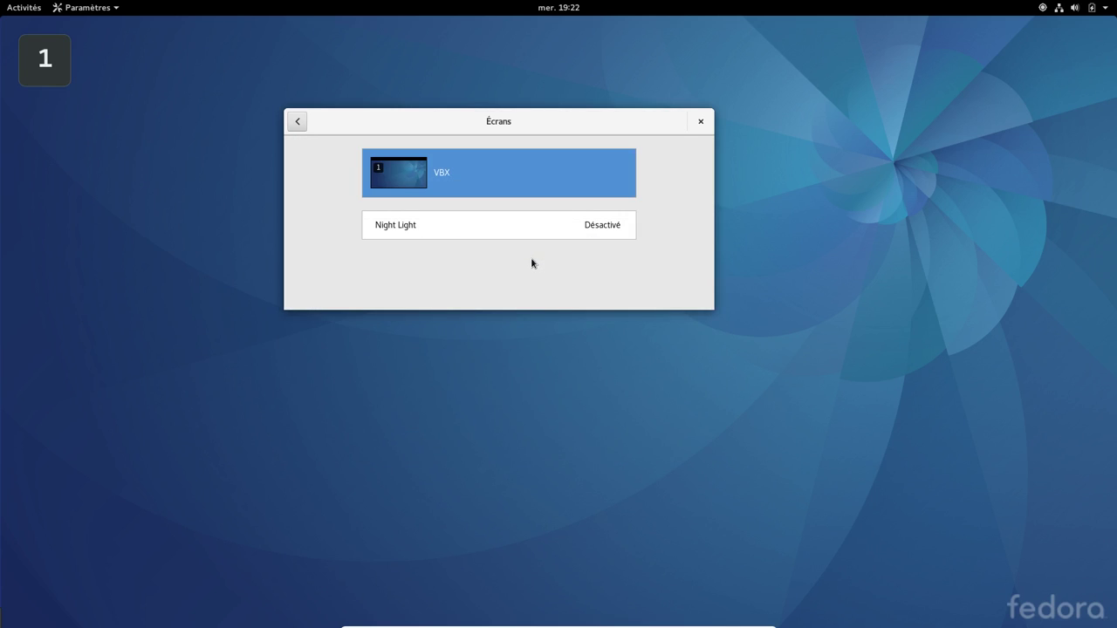
Turn on Night Light, try the Sunset to Sunrise schedule and switch the schedule back to Manuel.
{"action": "left_click", "coordinate": [481, 235]}
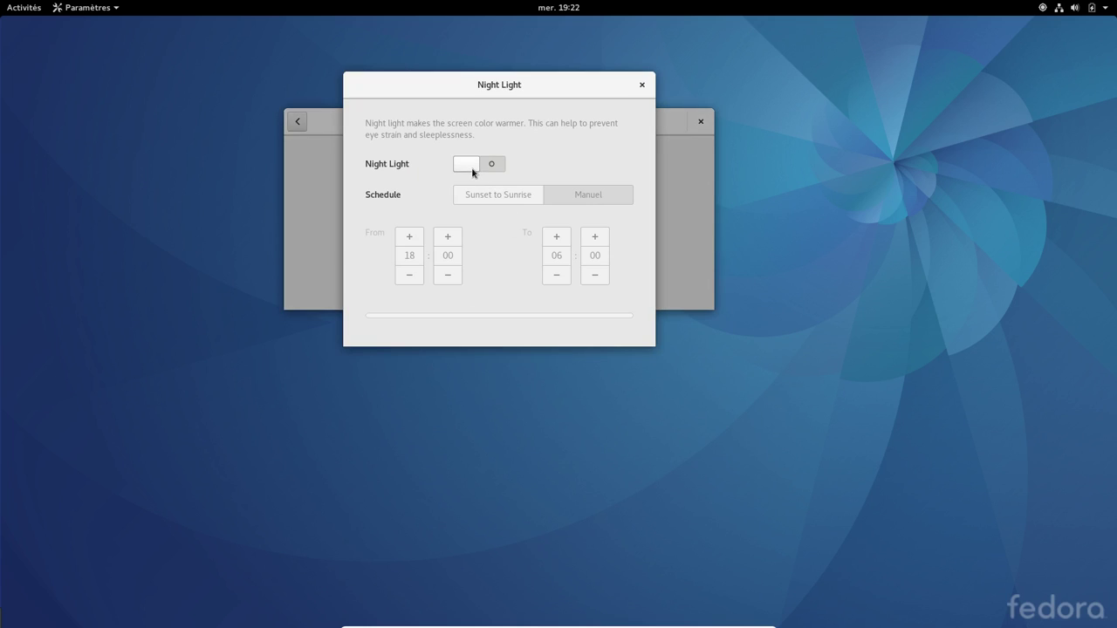
{"action": "left_click", "coordinate": [472, 171]}
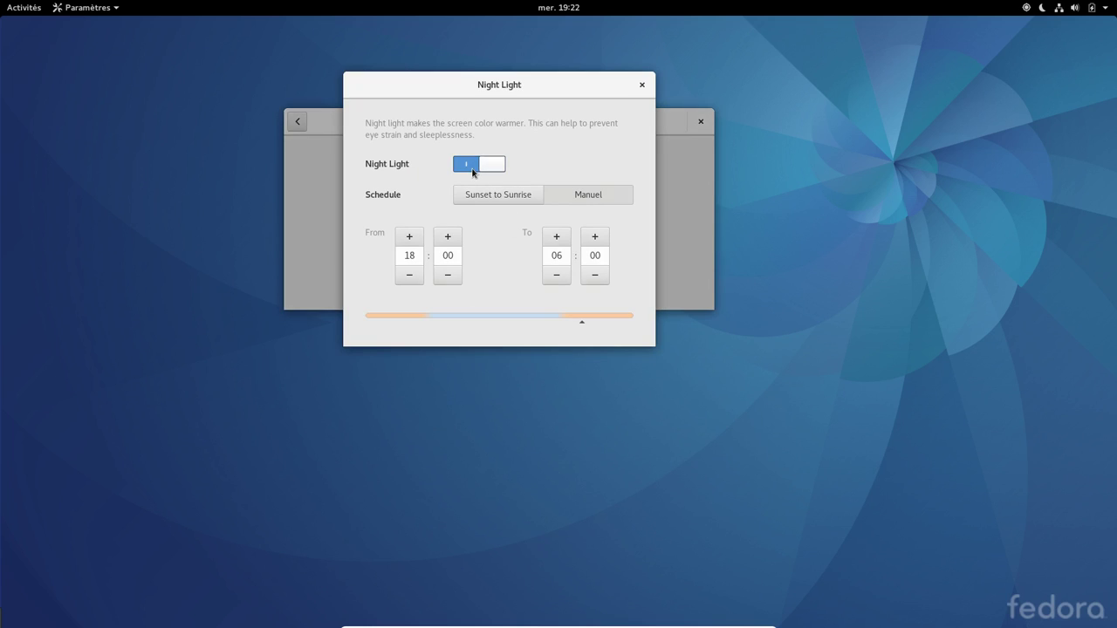
{"action": "left_click", "coordinate": [509, 195]}
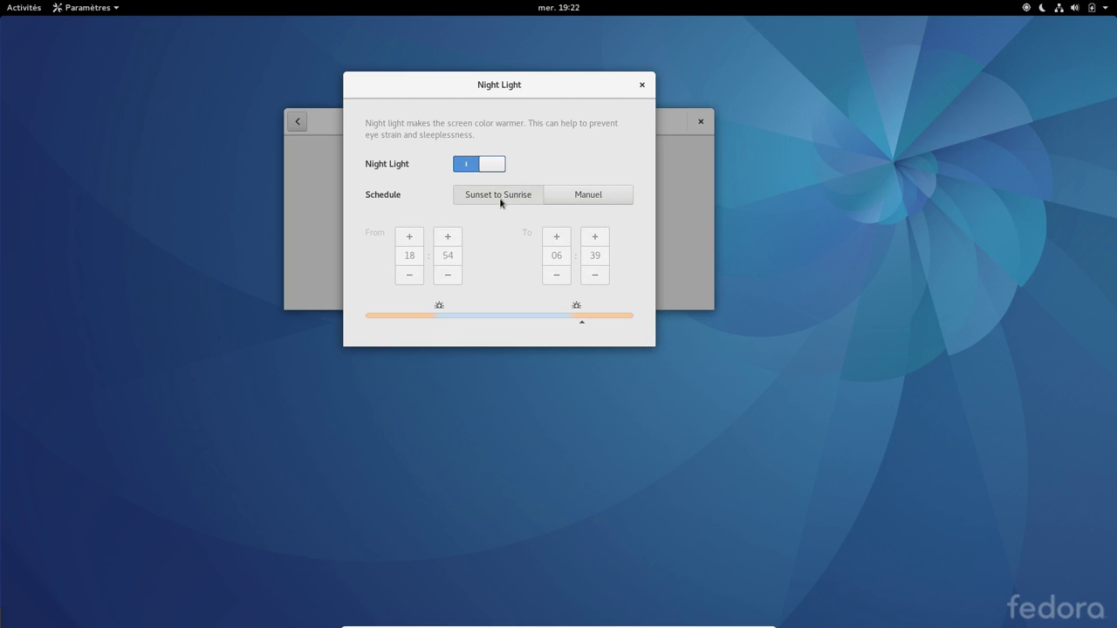
{"action": "left_click", "coordinate": [583, 199]}
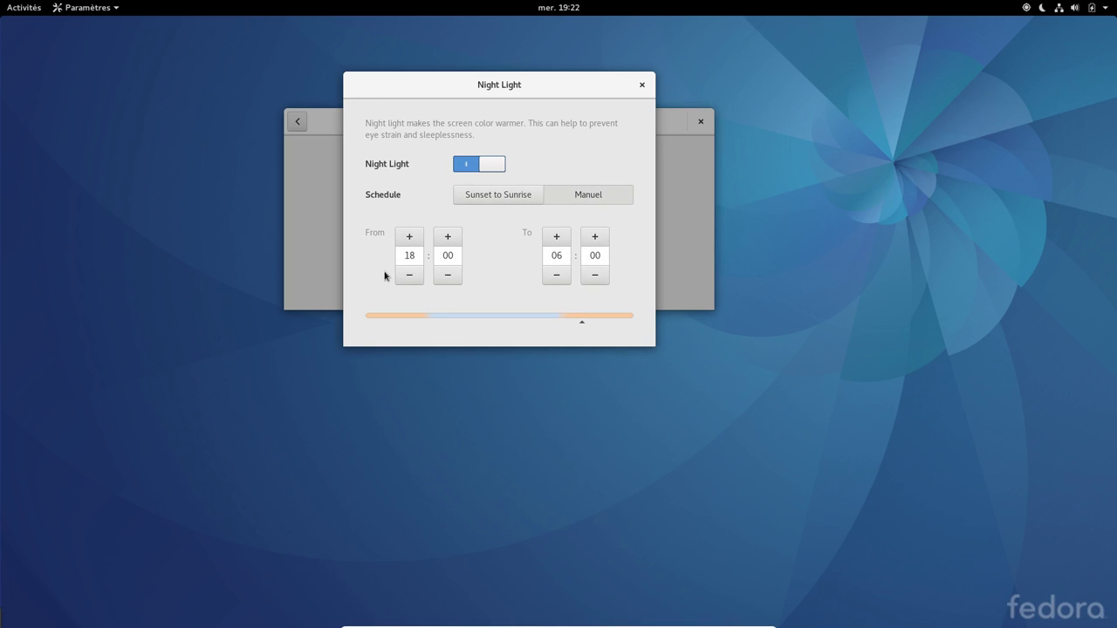
{"action": "left_click", "coordinate": [643, 85]}
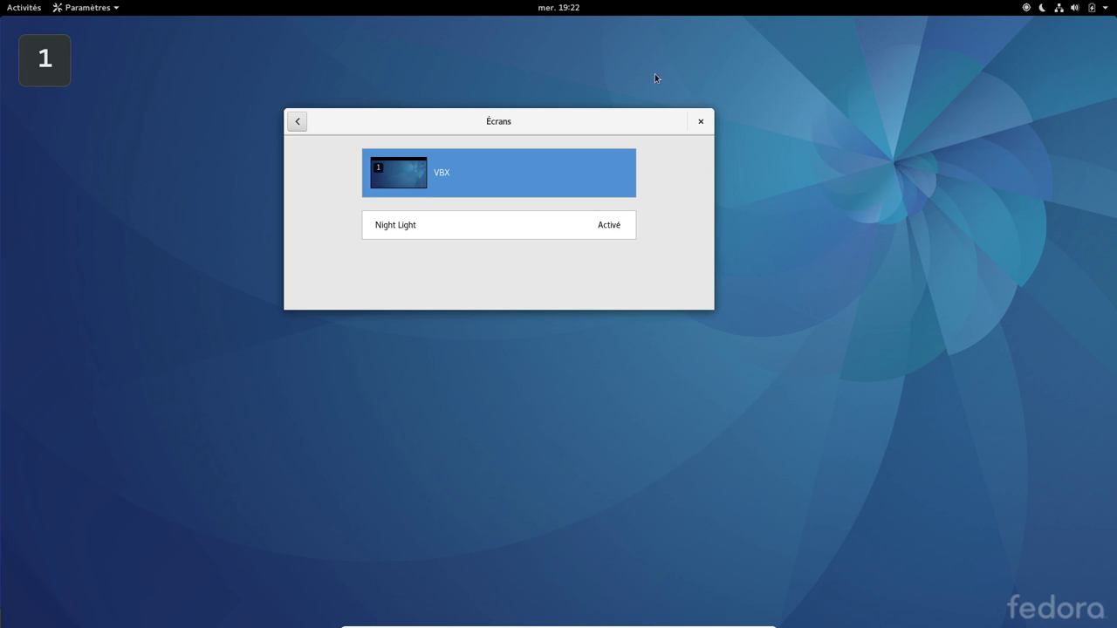
{"action": "left_click", "coordinate": [436, 235]}
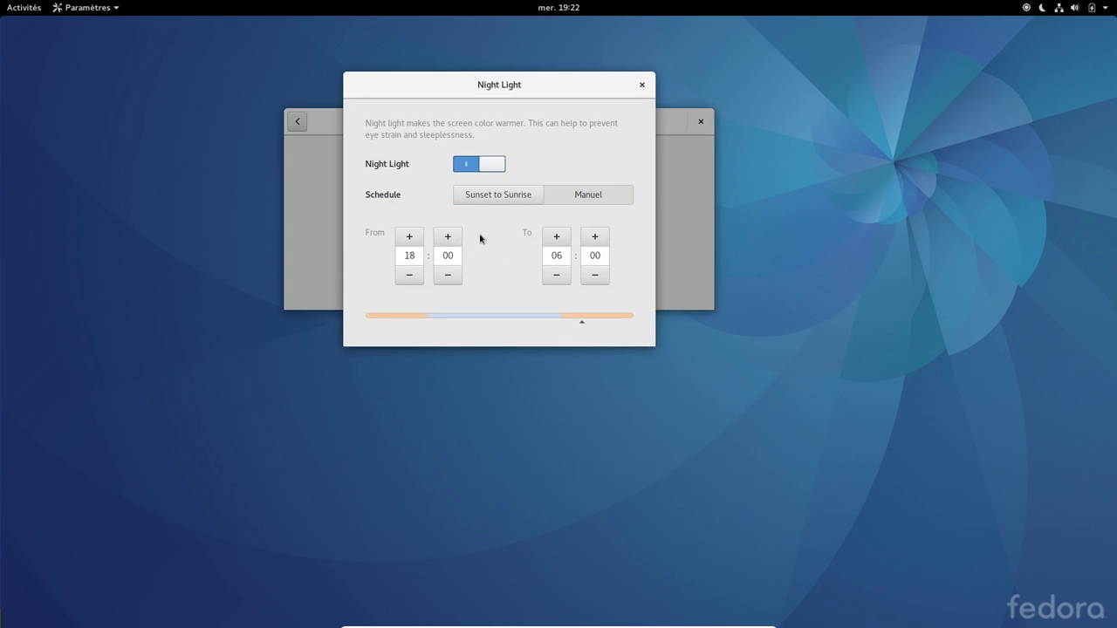
Set the Night Light schedule to Sunset to Sunrise and close both the Night Light dialog and the settings window.
{"action": "left_click", "coordinate": [508, 199]}
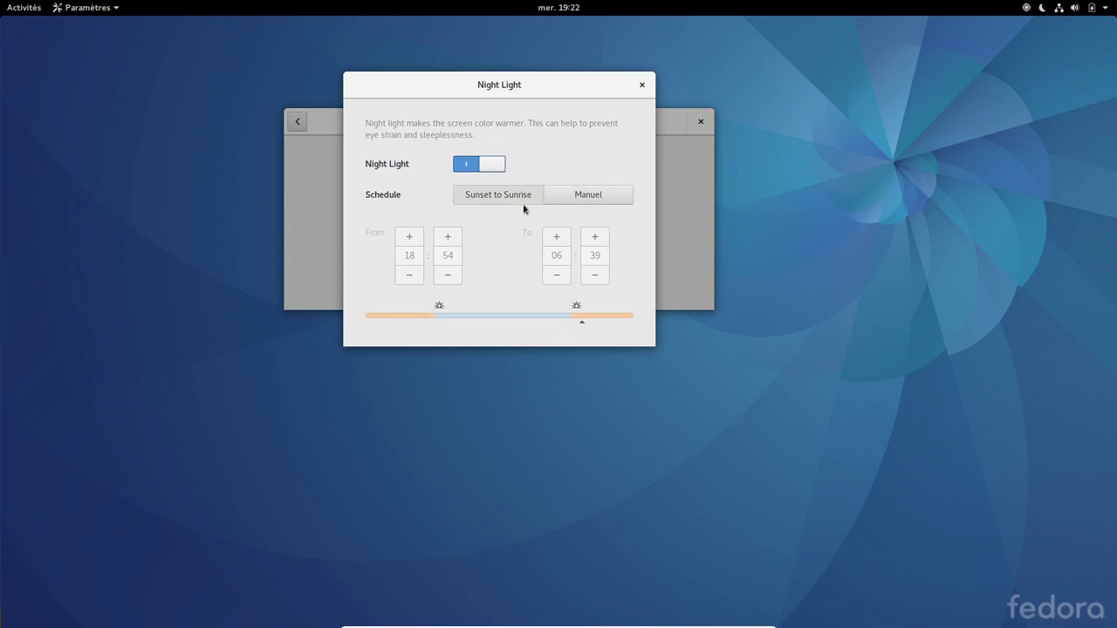
{"action": "left_click", "coordinate": [642, 85]}
{"action": "left_click", "coordinate": [701, 121]}
Examine the location options in the system menu and the notifications, calendar and weather under the clock.
{"action": "left_click", "coordinate": [1038, 8]}
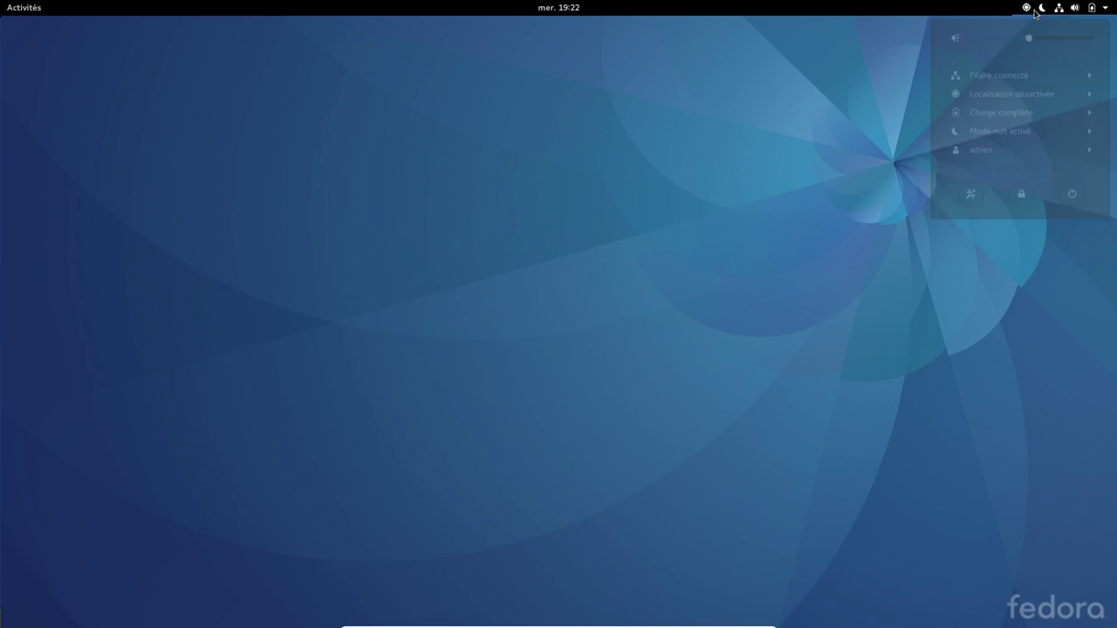
{"action": "left_click", "coordinate": [997, 100]}
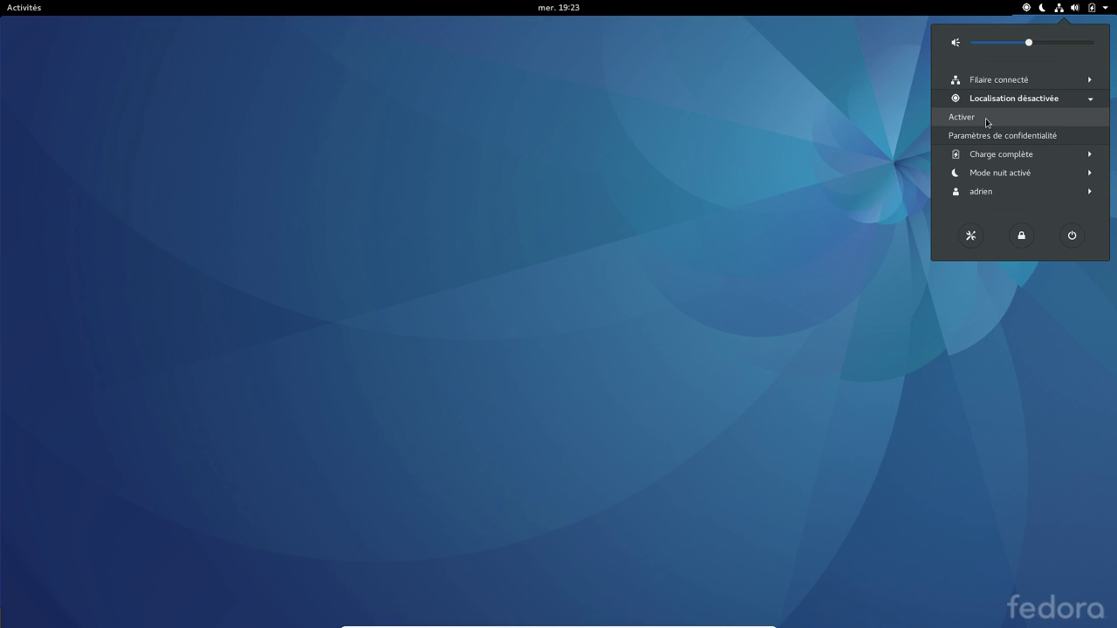
{"action": "left_click", "coordinate": [565, 10]}
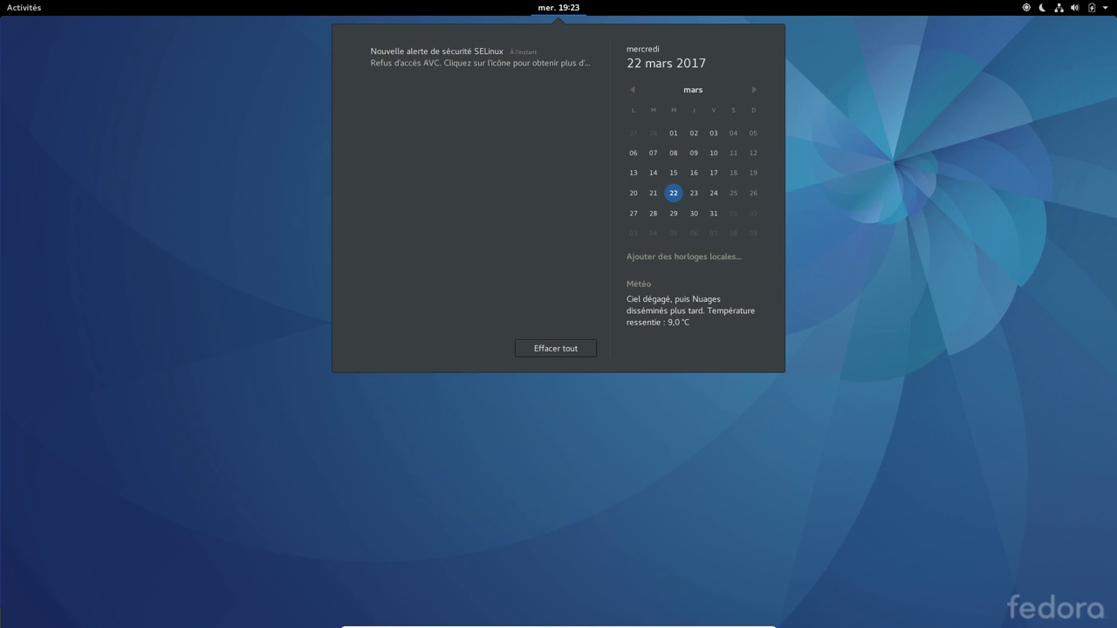
{"action": "left_click", "coordinate": [1027, 11]}
Reopen the system settings, move the window toward the middle and review the Imprimantes and Comptes en ligne settings.
{"action": "left_click", "coordinate": [1058, 8]}
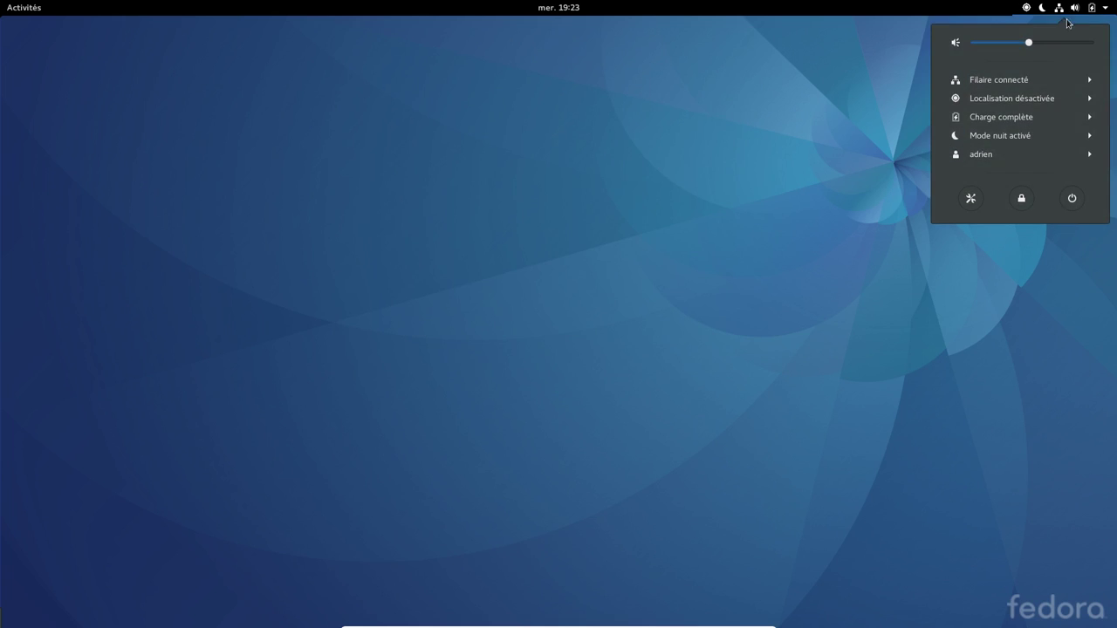
{"action": "left_click", "coordinate": [971, 200]}
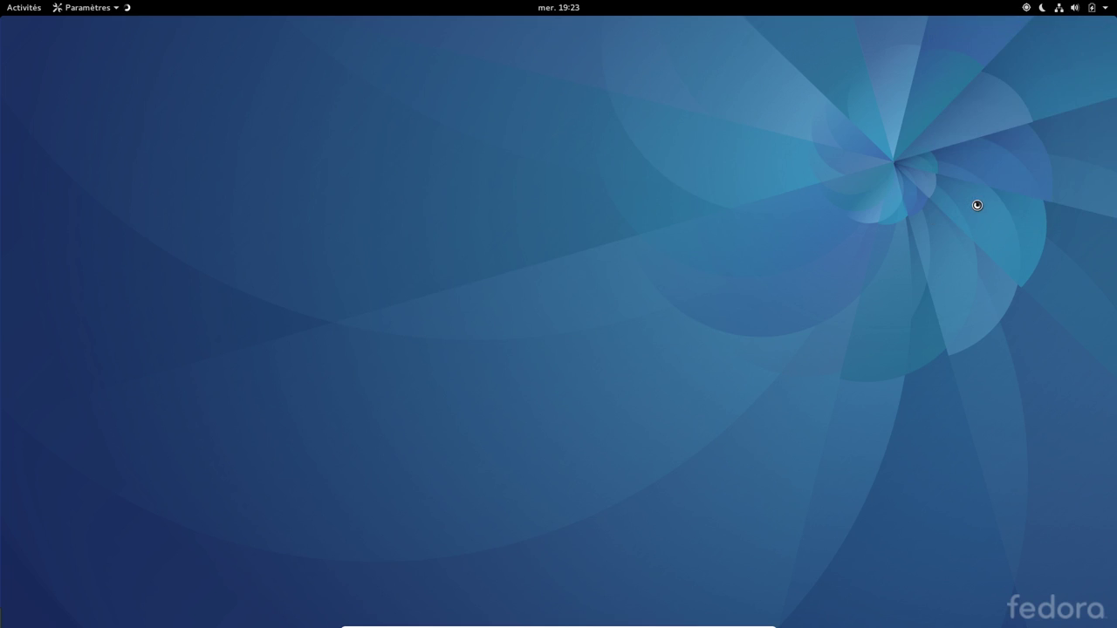
{"action": "left_click_drag", "start_coordinate": [388, 115], "coordinate": [526, 87]}
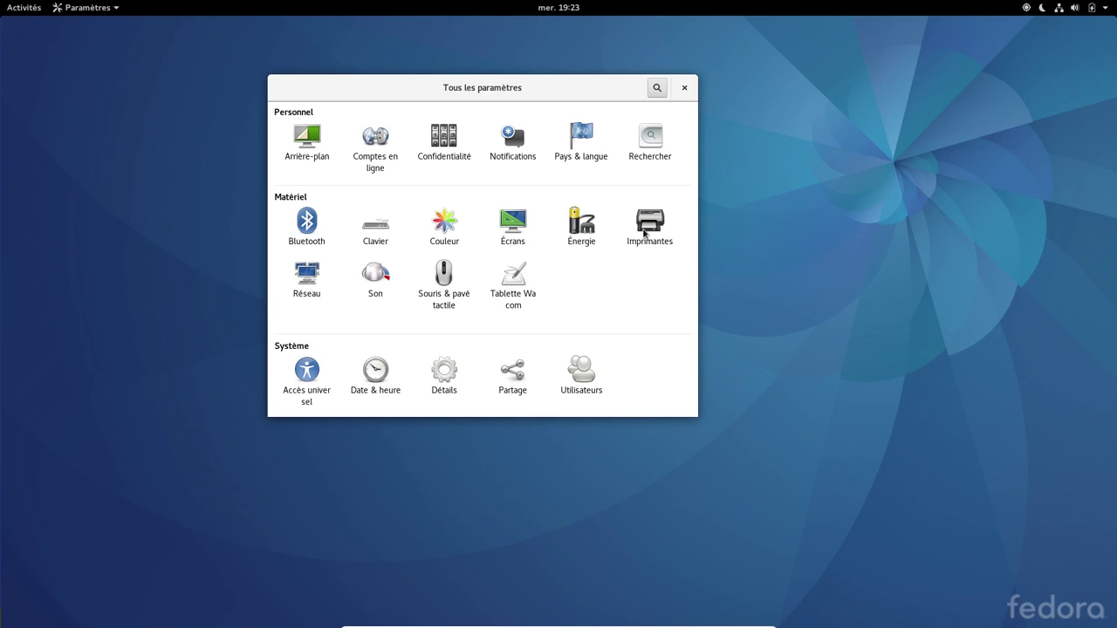
{"action": "left_click", "coordinate": [644, 230]}
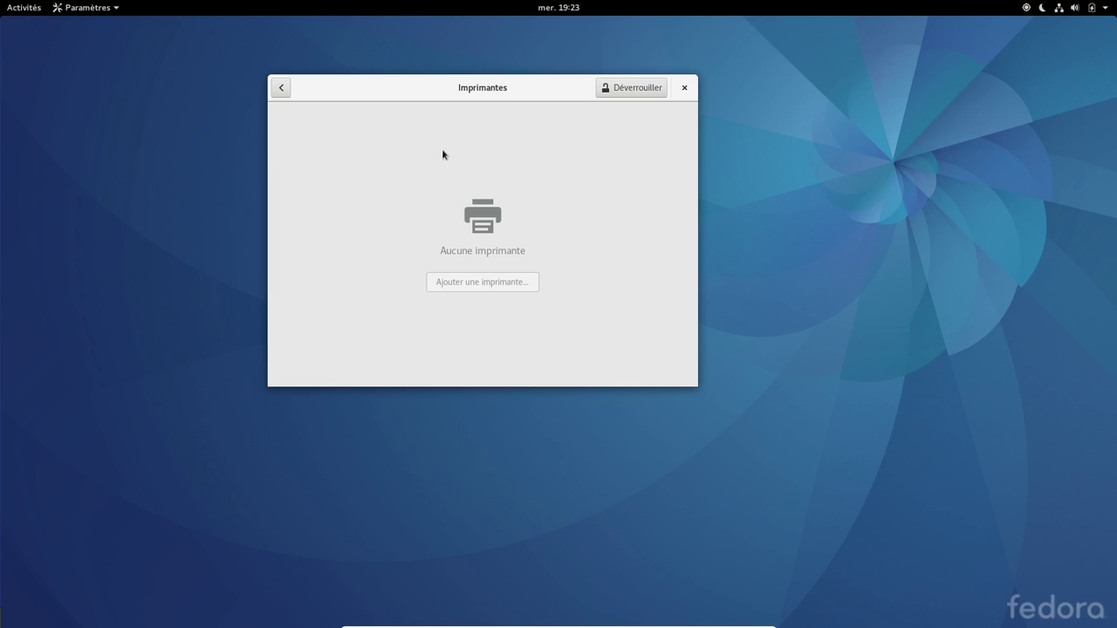
{"action": "left_click", "coordinate": [281, 89]}
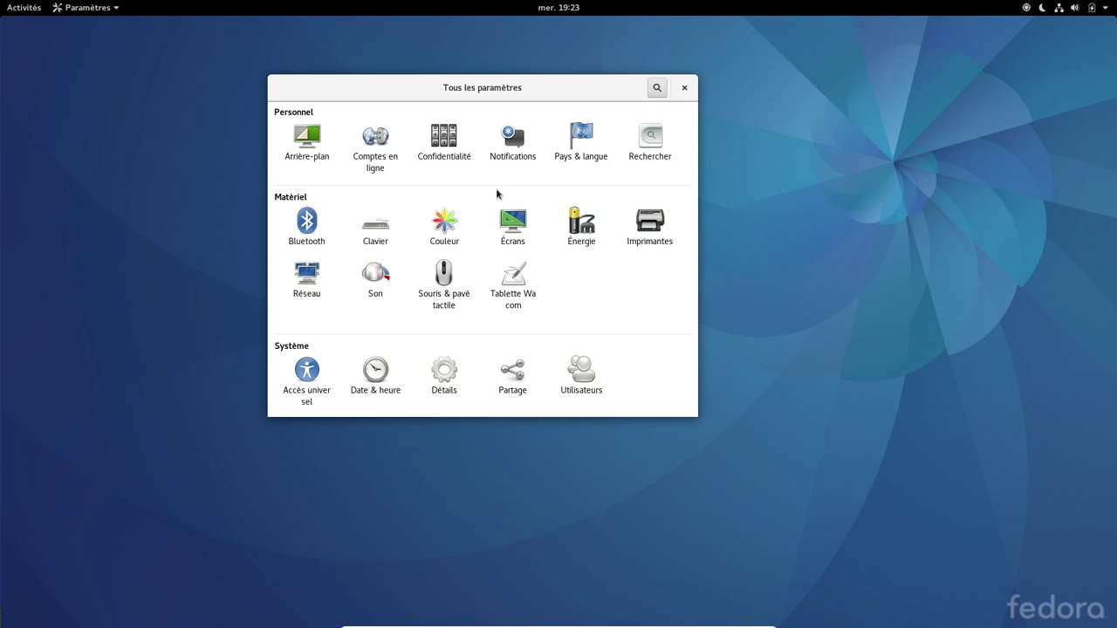
{"action": "left_click", "coordinate": [393, 153]}
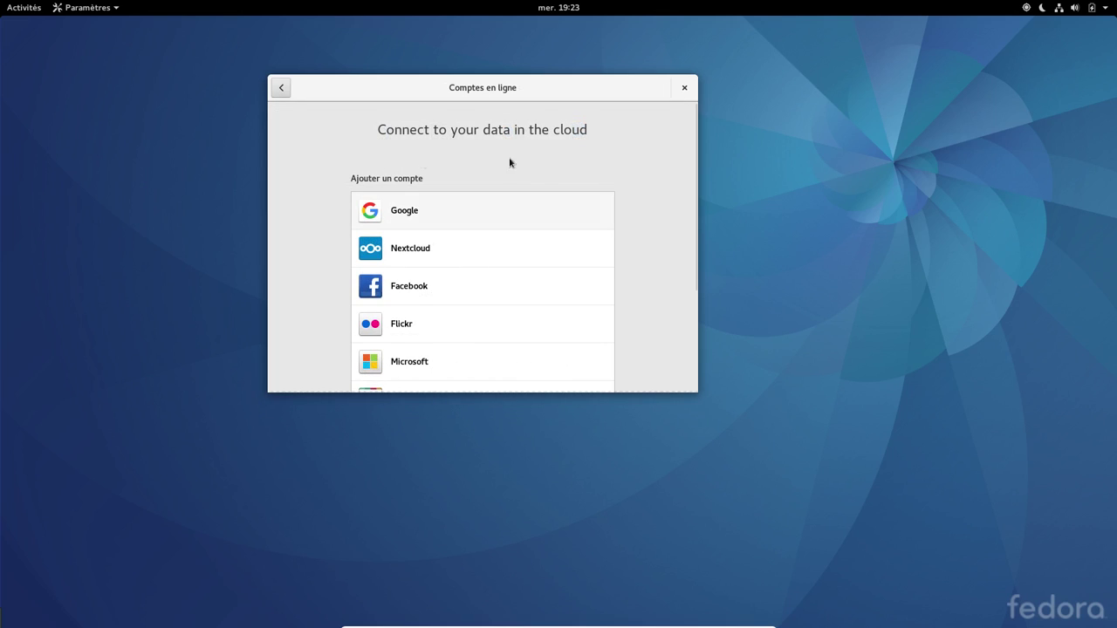
{"action": "left_click", "coordinate": [279, 89]}
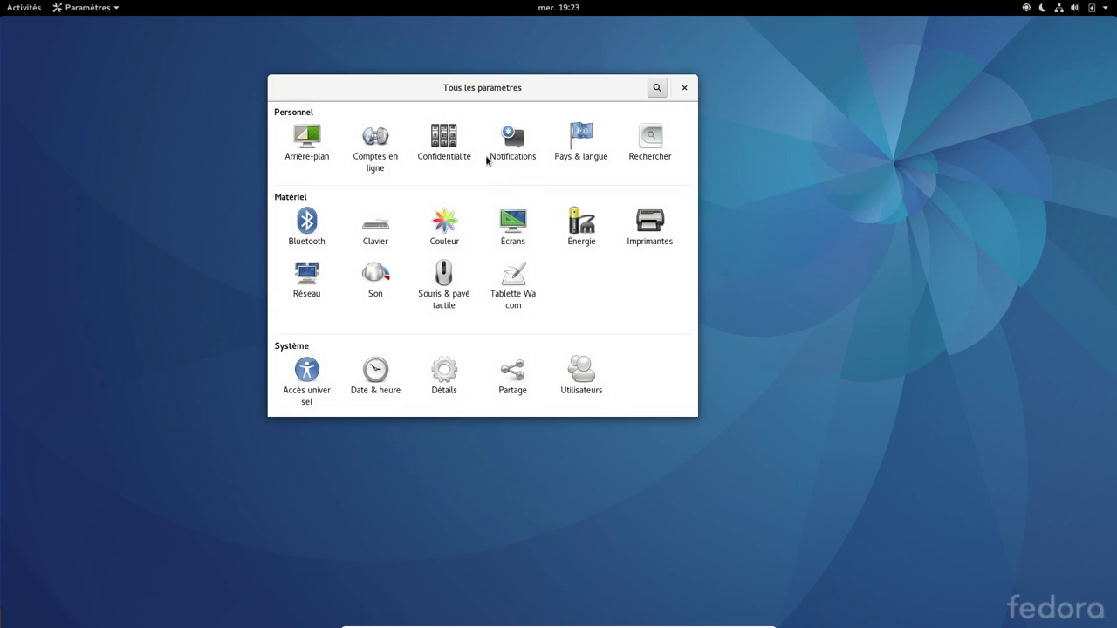
Unlock the Utilisateurs settings with the account password and move the window slightly lower on the desktop.
{"action": "left_click", "coordinate": [582, 382]}
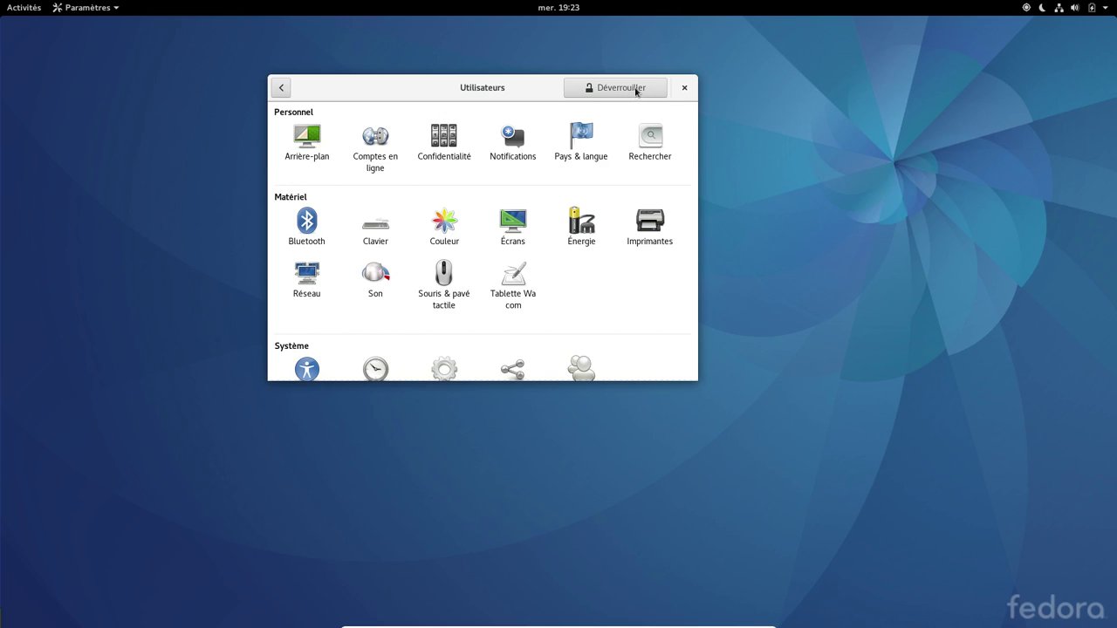
{"action": "left_click", "coordinate": [636, 92]}
{"action": "type", "text": "*********"}
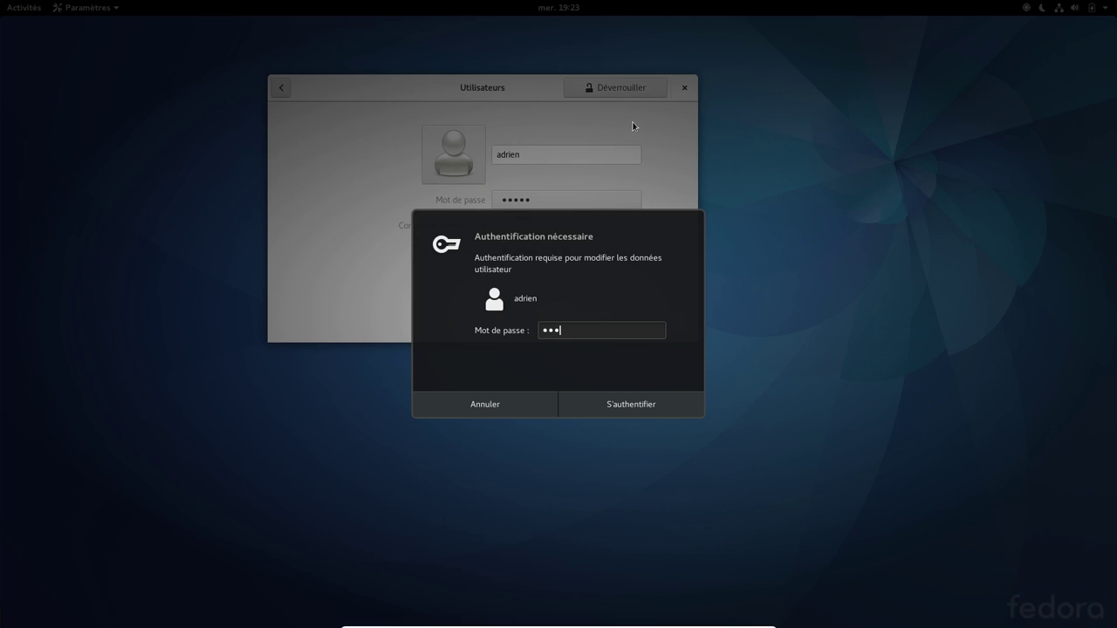
{"action": "key", "text": "Return"}
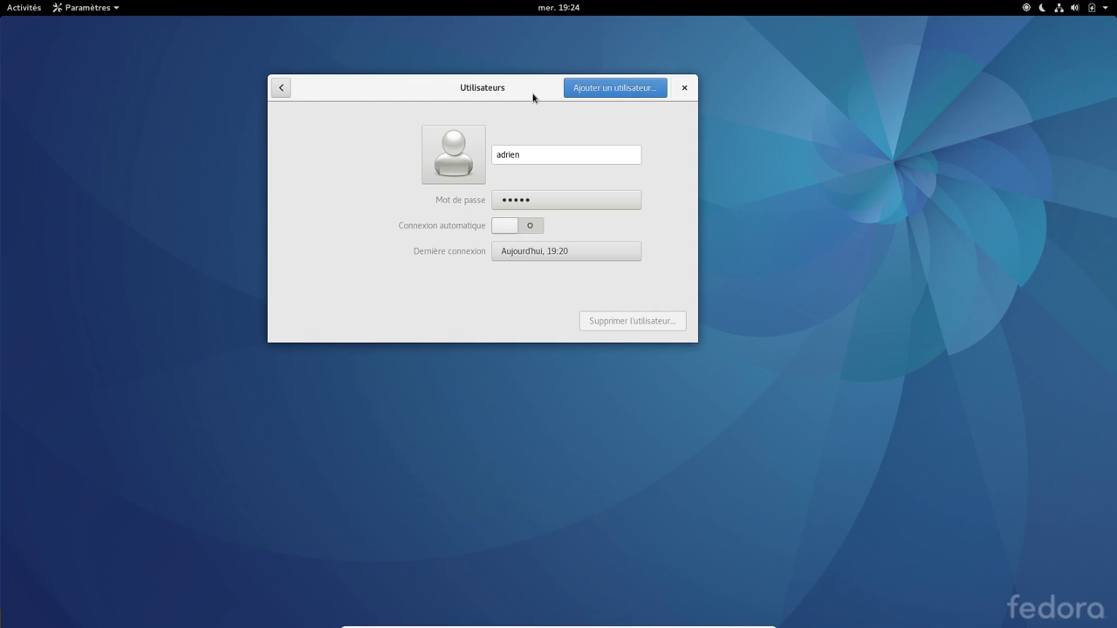
{"action": "left_click_drag", "start_coordinate": [498, 89], "coordinate": [538, 139]}
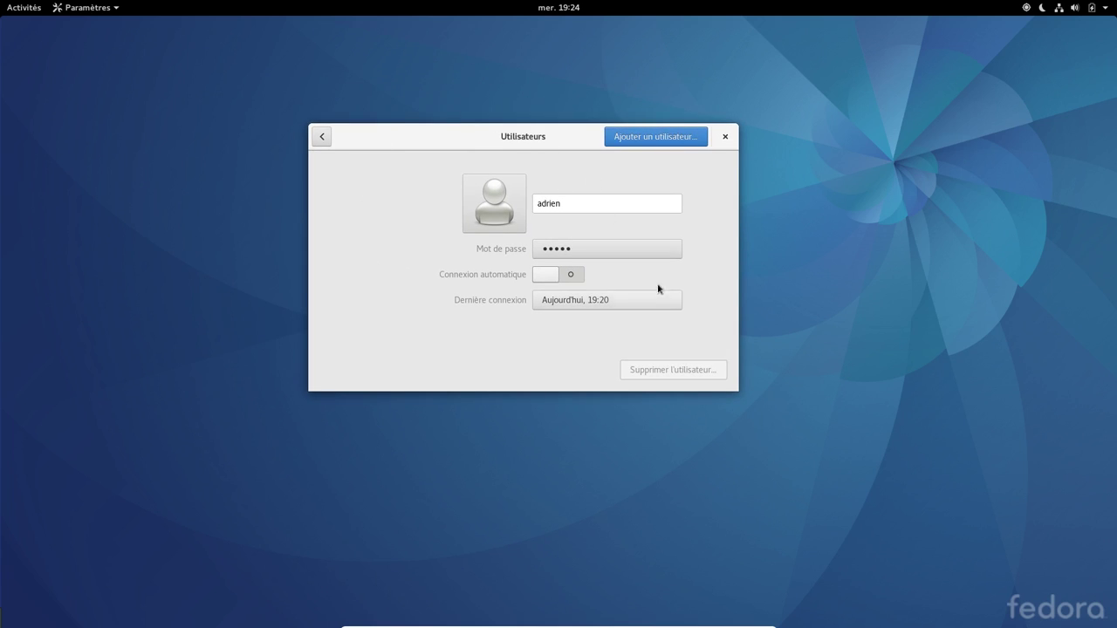
Examine the account's login activity for this week and close the activity list.
{"action": "left_click", "coordinate": [616, 304]}
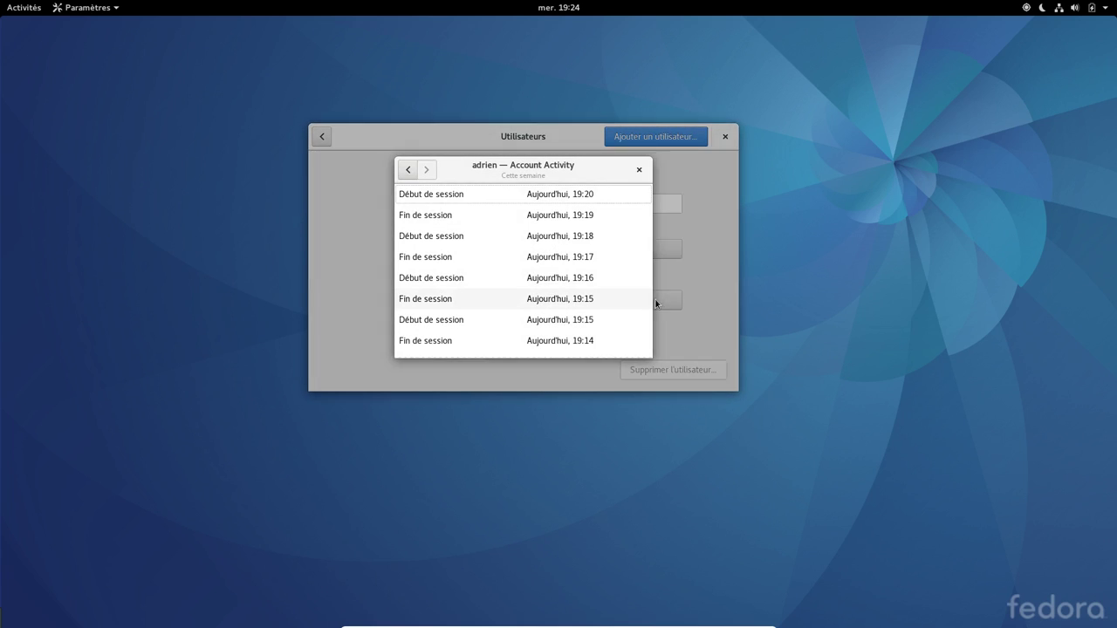
{"action": "scroll", "coordinate": [593, 306], "scroll_direction": "down", "scroll_amount": 3}
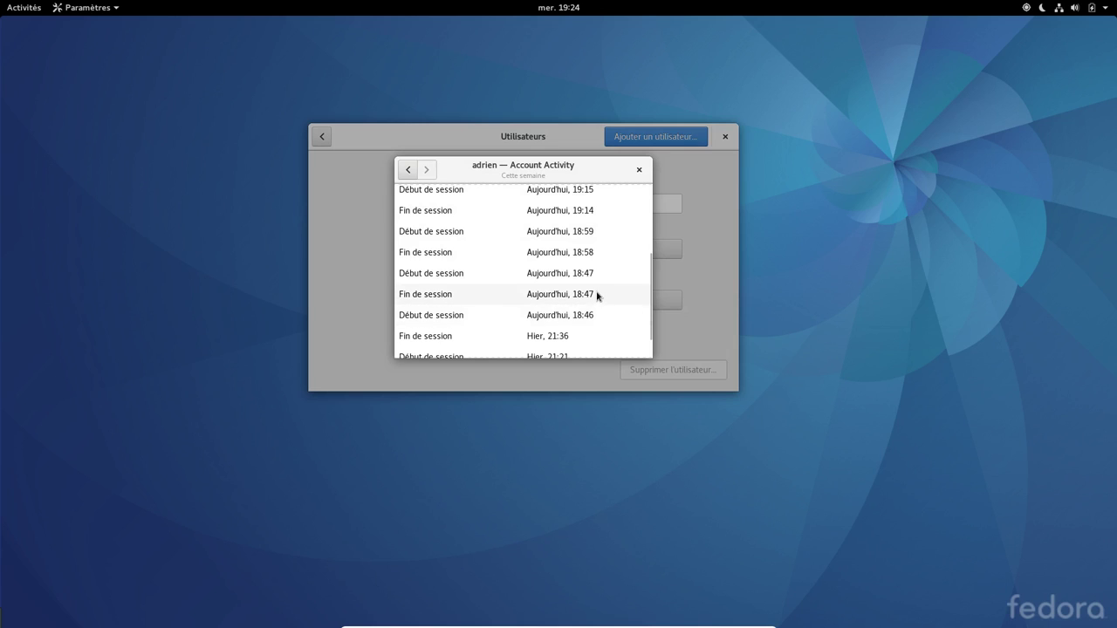
{"action": "scroll", "coordinate": [593, 233], "scroll_direction": "up", "scroll_amount": 3}
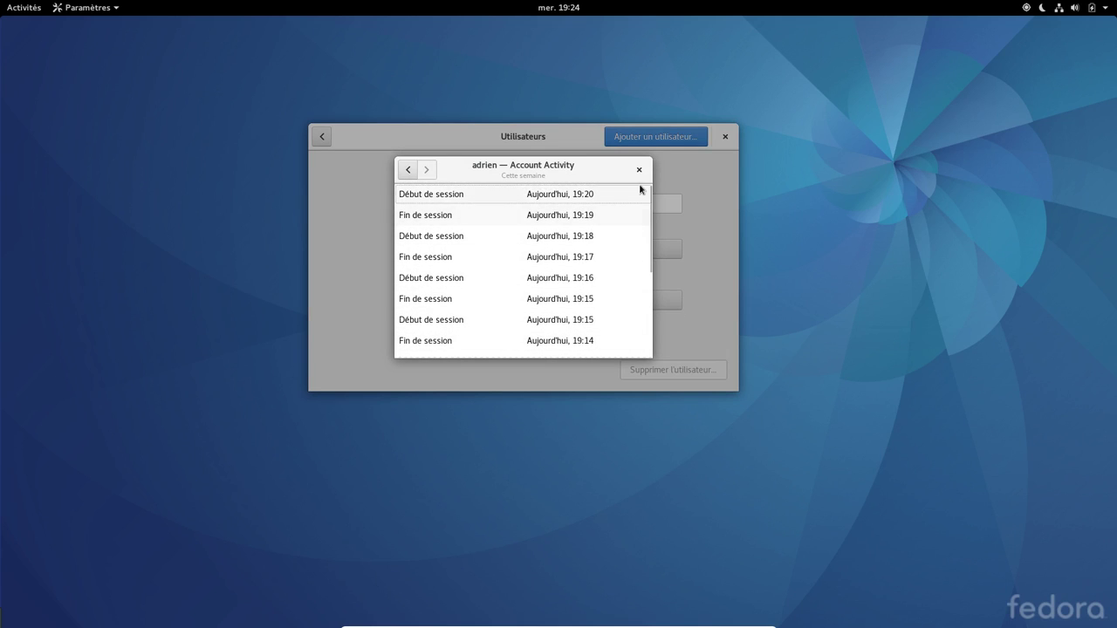
{"action": "left_click", "coordinate": [639, 169]}
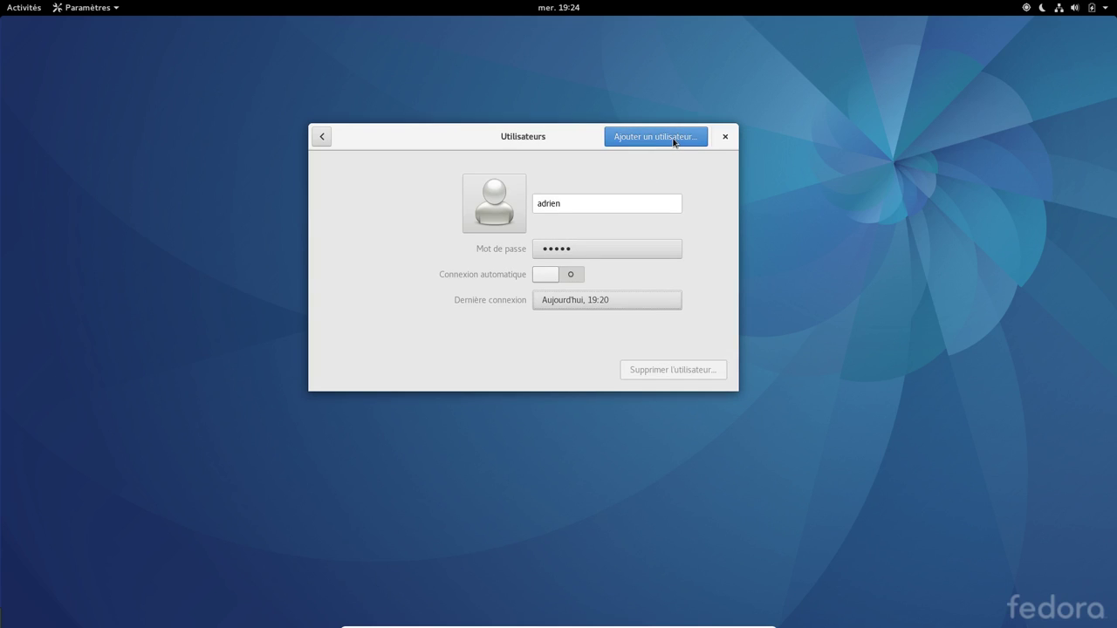
Examine the new-user form and its Compte d'entreprise version, cancel the form and close the settings.
{"action": "left_click", "coordinate": [675, 144]}
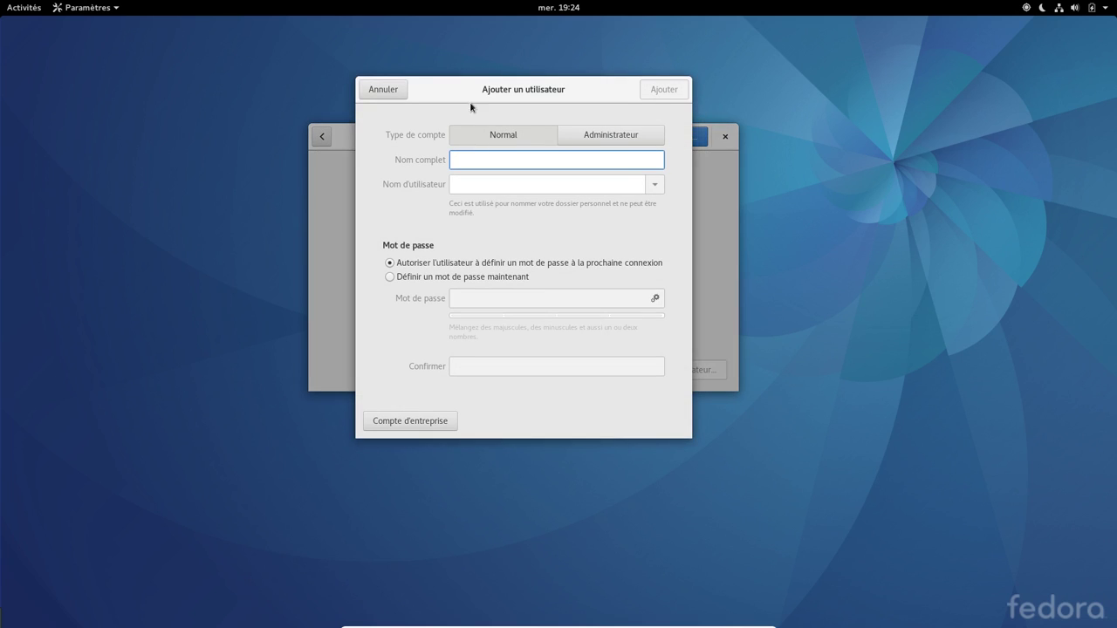
{"action": "left_click", "coordinate": [420, 423]}
{"action": "left_click", "coordinate": [507, 161]}
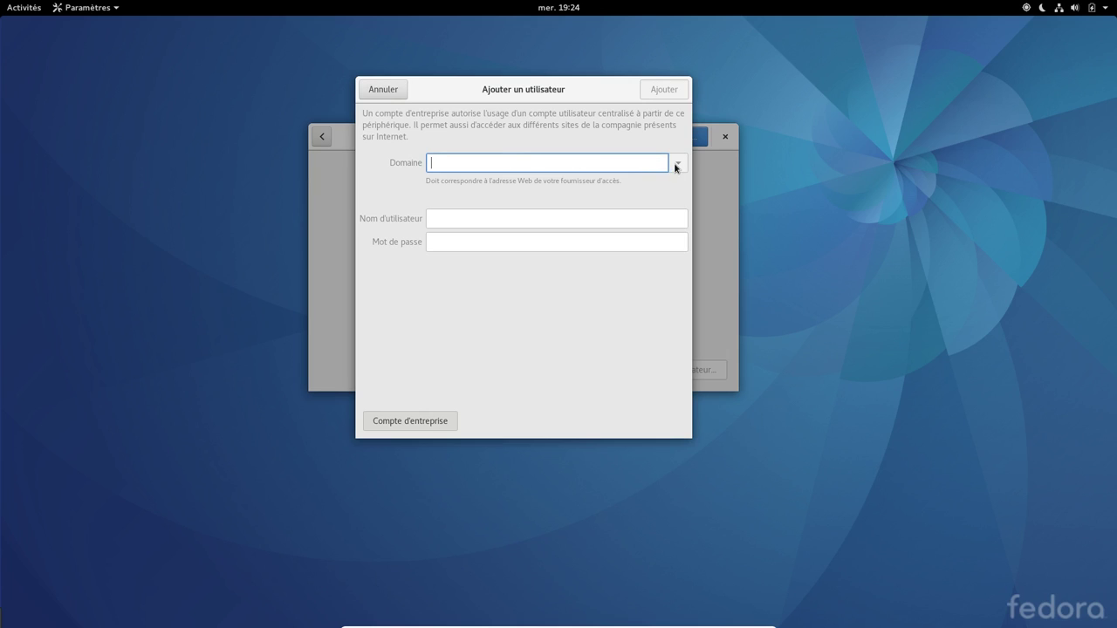
{"action": "left_click", "coordinate": [399, 93]}
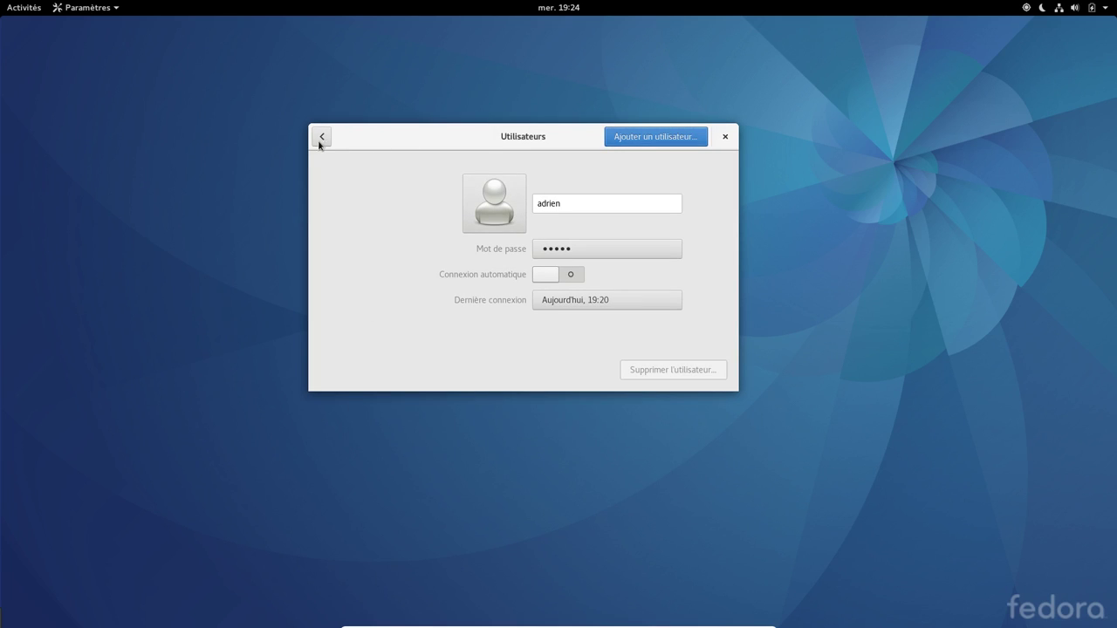
{"action": "left_click", "coordinate": [323, 141]}
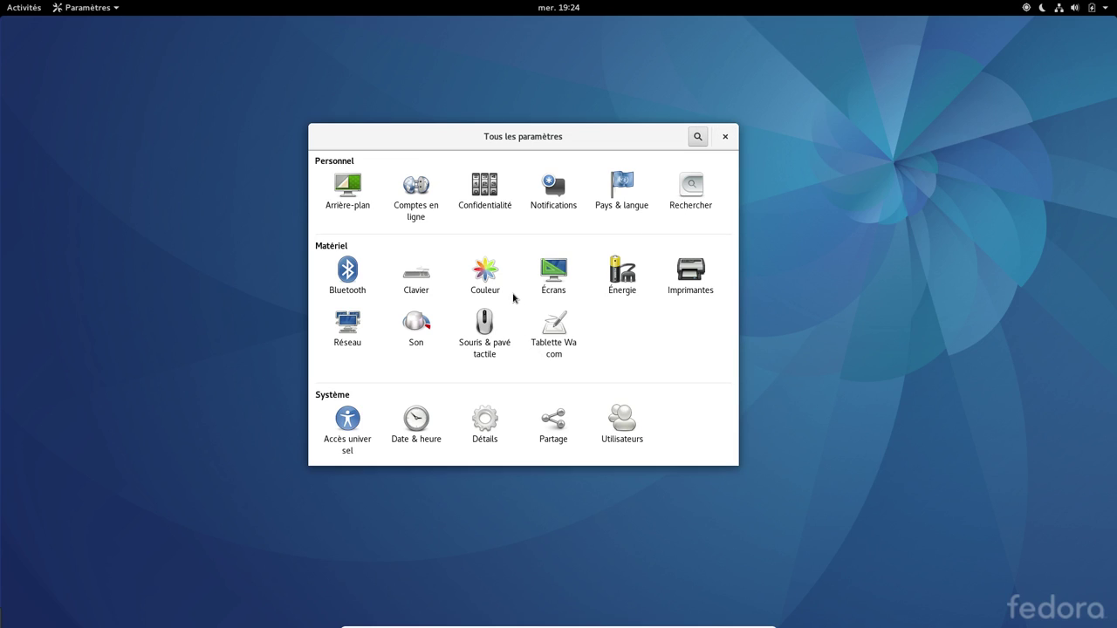
{"action": "left_click", "coordinate": [725, 137]}
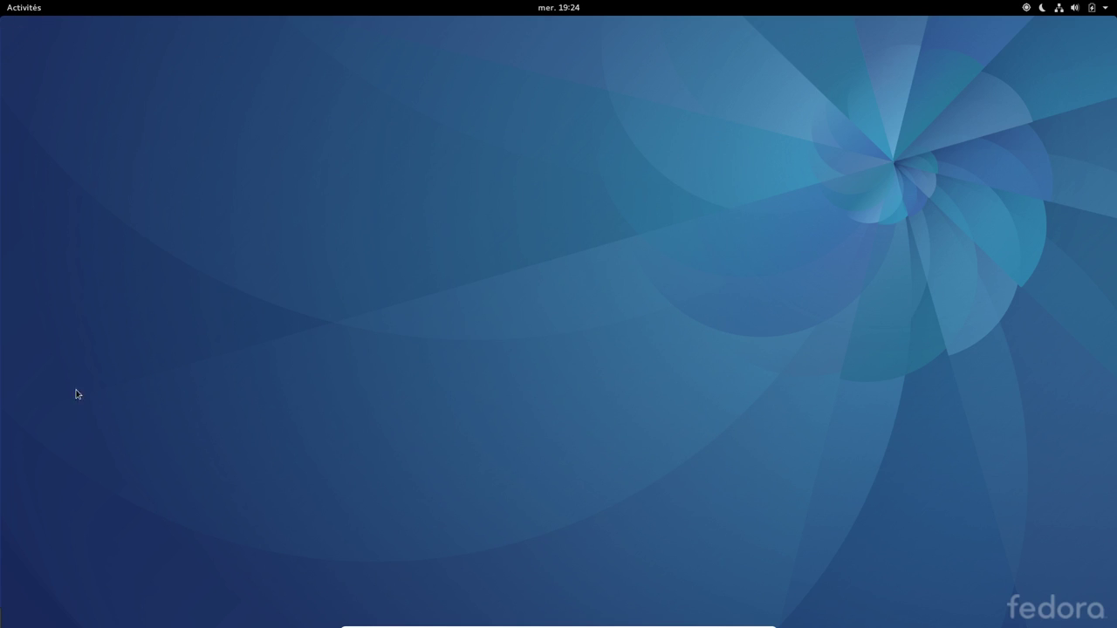
Show all installed applications in the overview and display Firefox's context options.
{"action": "left_click", "coordinate": [22, 9]}
{"action": "left_click", "coordinate": [36, 493]}
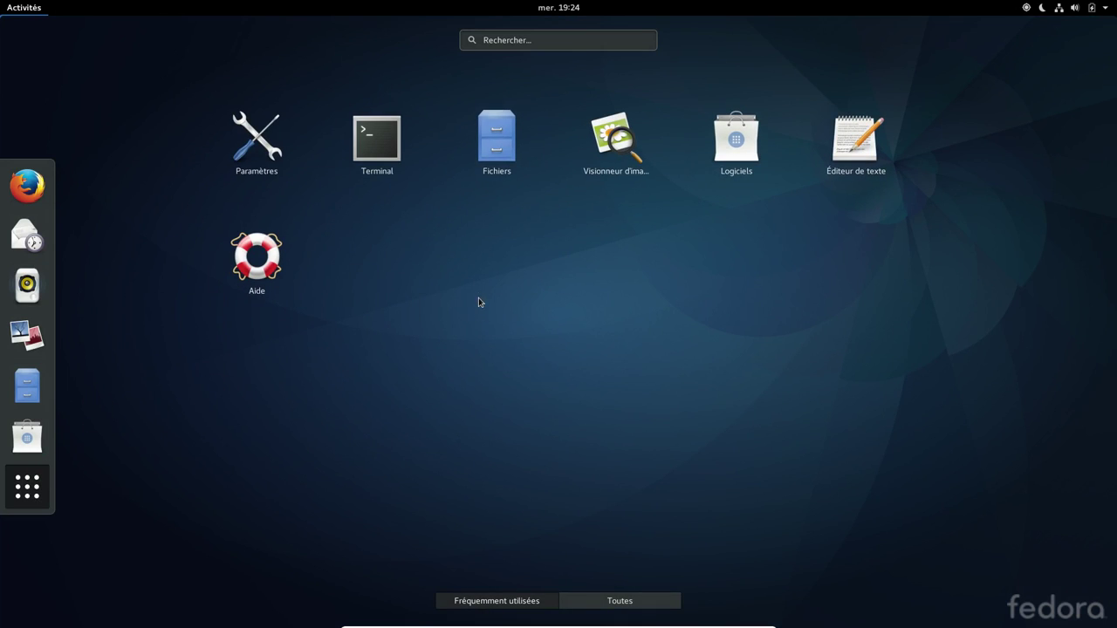
{"action": "left_click", "coordinate": [618, 602]}
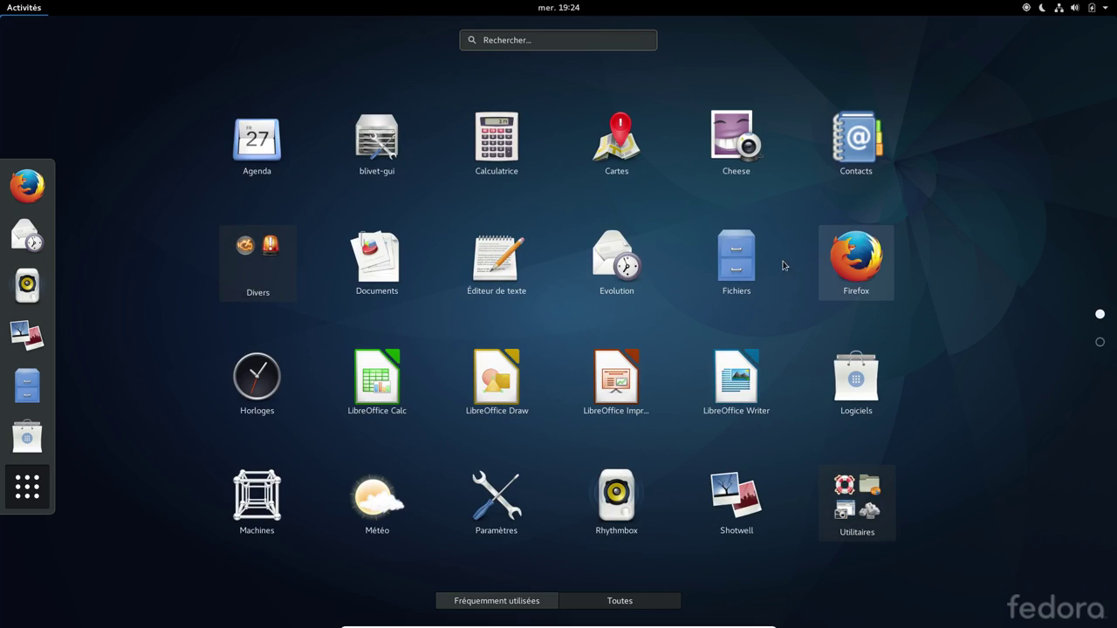
{"action": "right_click", "coordinate": [841, 266]}
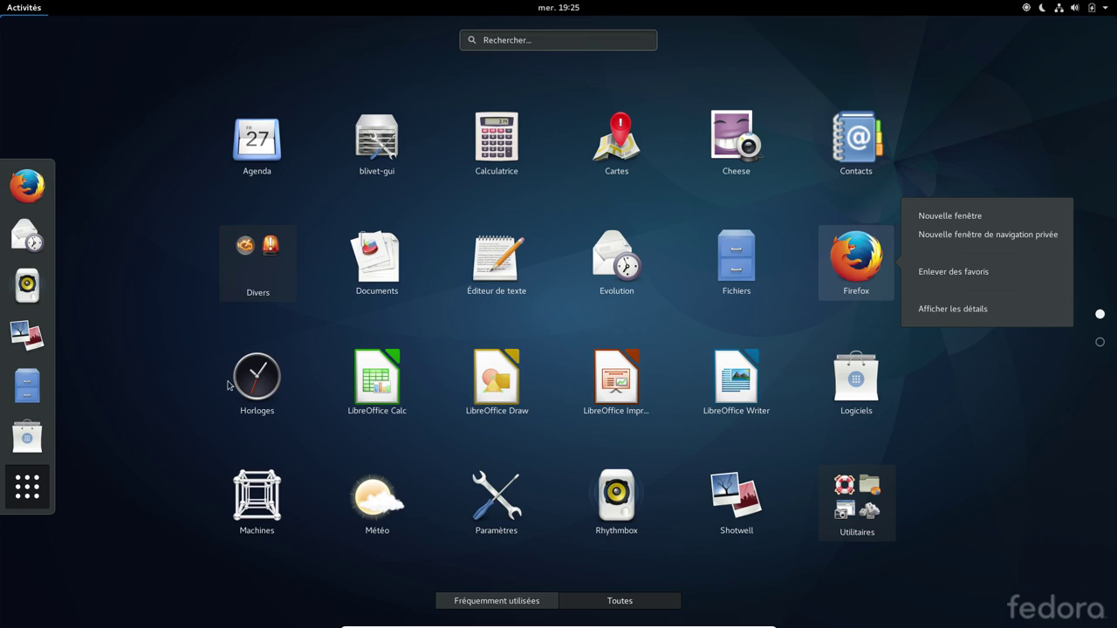
Dismiss the Firefox options, launch Fichiers and move its window toward the middle of the desktop.
{"action": "left_click", "coordinate": [34, 383]}
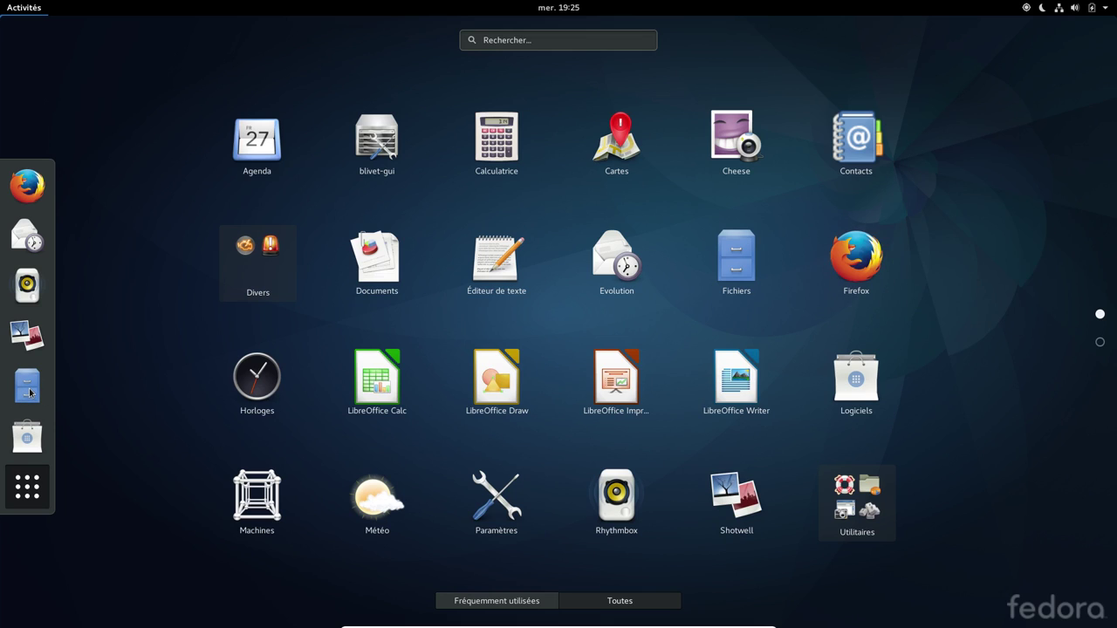
{"action": "left_click", "coordinate": [29, 392]}
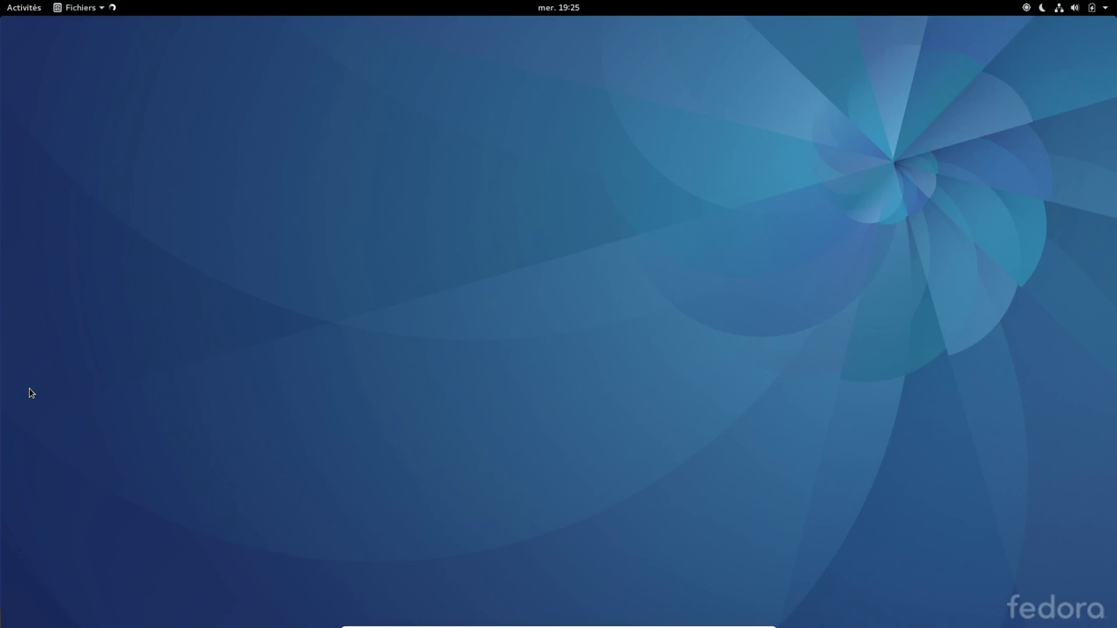
{"action": "left_click_drag", "start_coordinate": [340, 118], "coordinate": [658, 122]}
Return to the application overview, examine the contents of the Utilitaires folder and close the folder.
{"action": "mouse_move", "coordinate": [5, 4]}
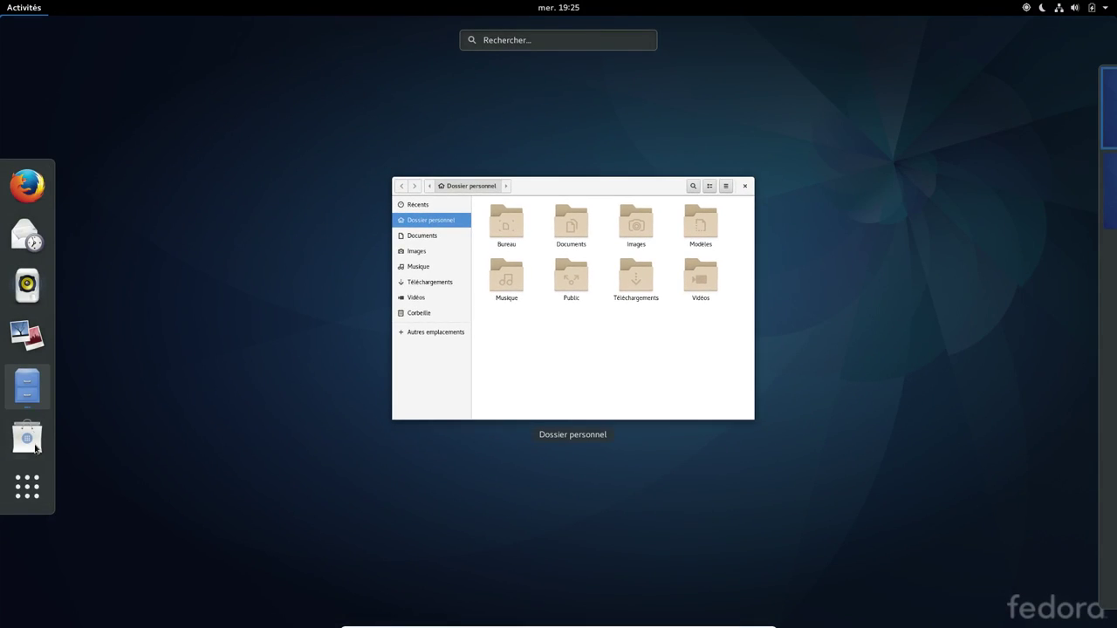
{"action": "left_click", "coordinate": [35, 499]}
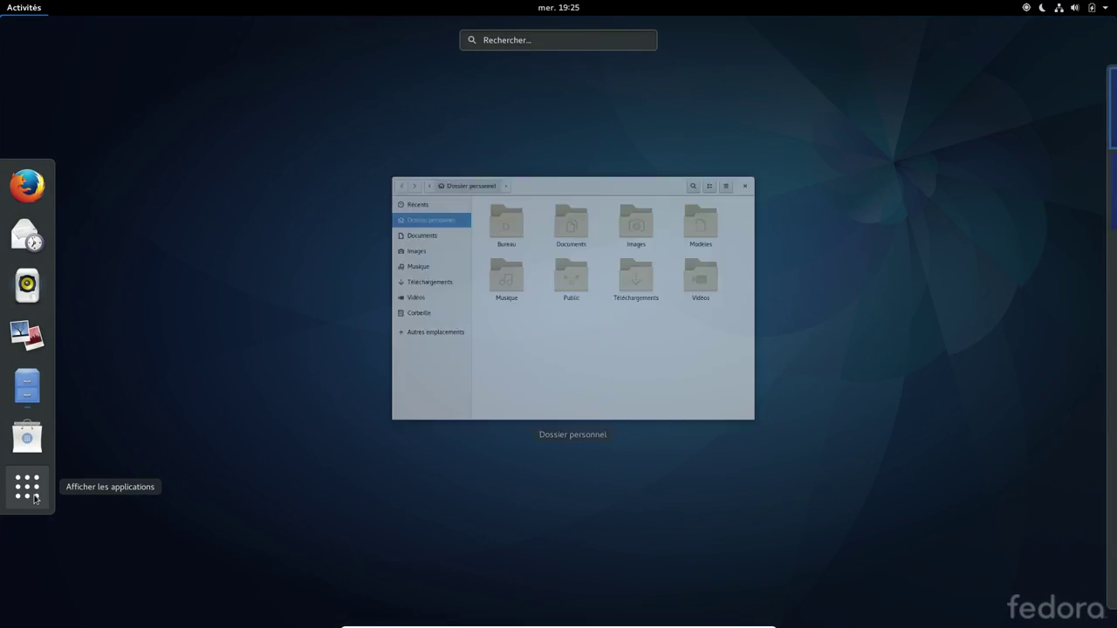
{"action": "left_click", "coordinate": [824, 489]}
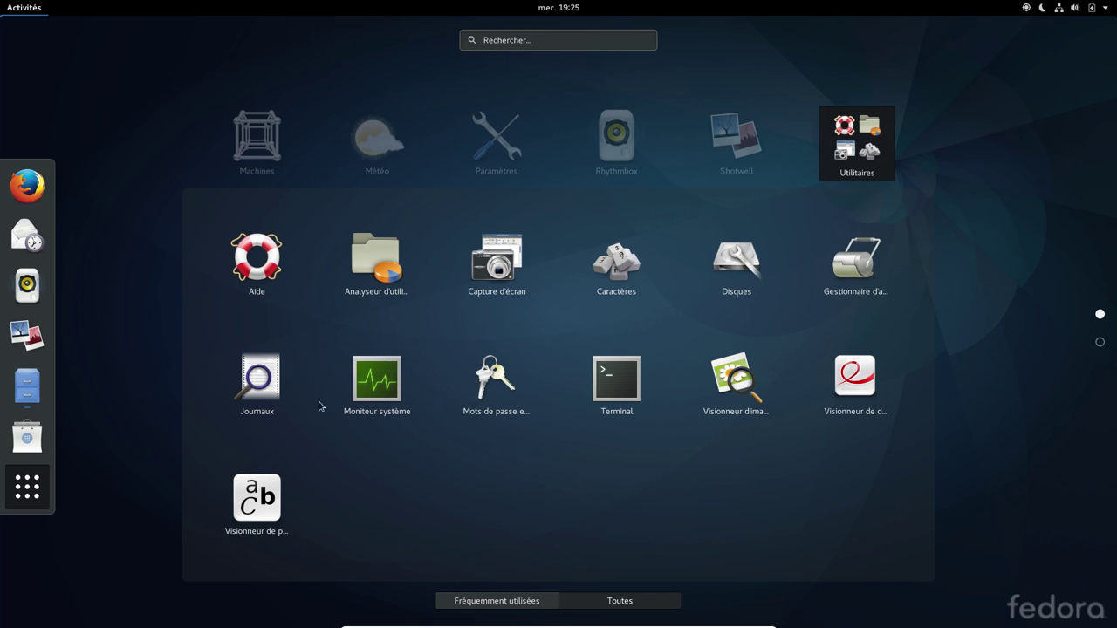
{"action": "left_click", "coordinate": [29, 472]}
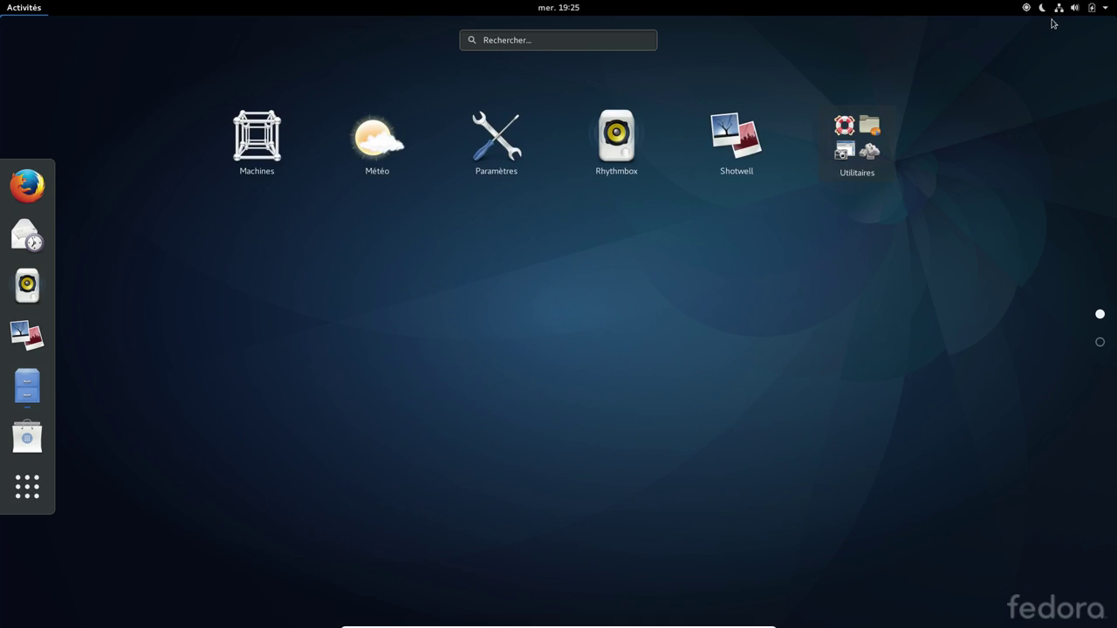
Launch Paramètres, move its window toward the middle of the desktop and view the Tablette Wacom settings.
{"action": "left_click", "coordinate": [1059, 8]}
{"action": "left_click", "coordinate": [495, 150]}
{"action": "left_click", "coordinate": [496, 144]}
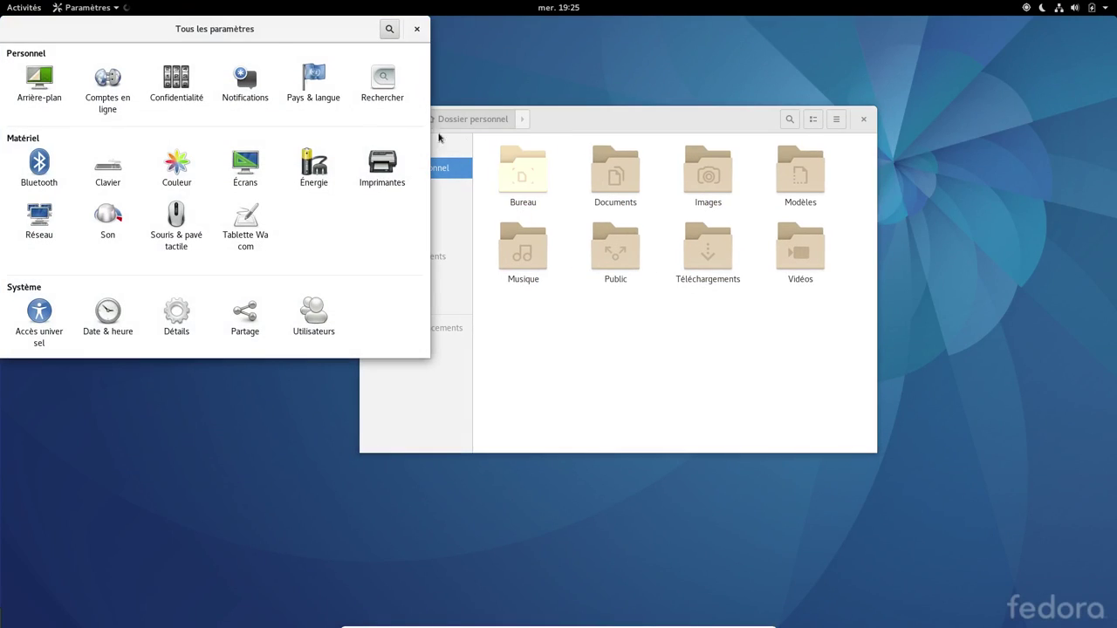
{"action": "left_click_drag", "start_coordinate": [248, 26], "coordinate": [567, 118]}
{"action": "left_click", "coordinate": [561, 316]}
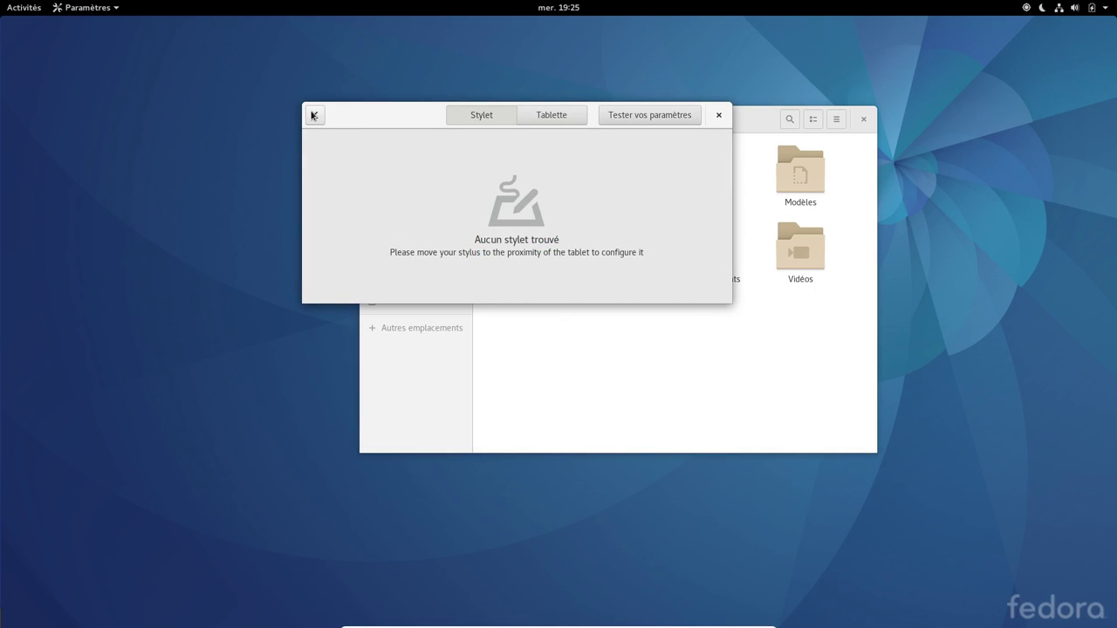
Return to the Paramètres overview, close the window and view the system menu with its power-off option.
{"action": "left_click", "coordinate": [312, 115]}
{"action": "left_click", "coordinate": [718, 115]}
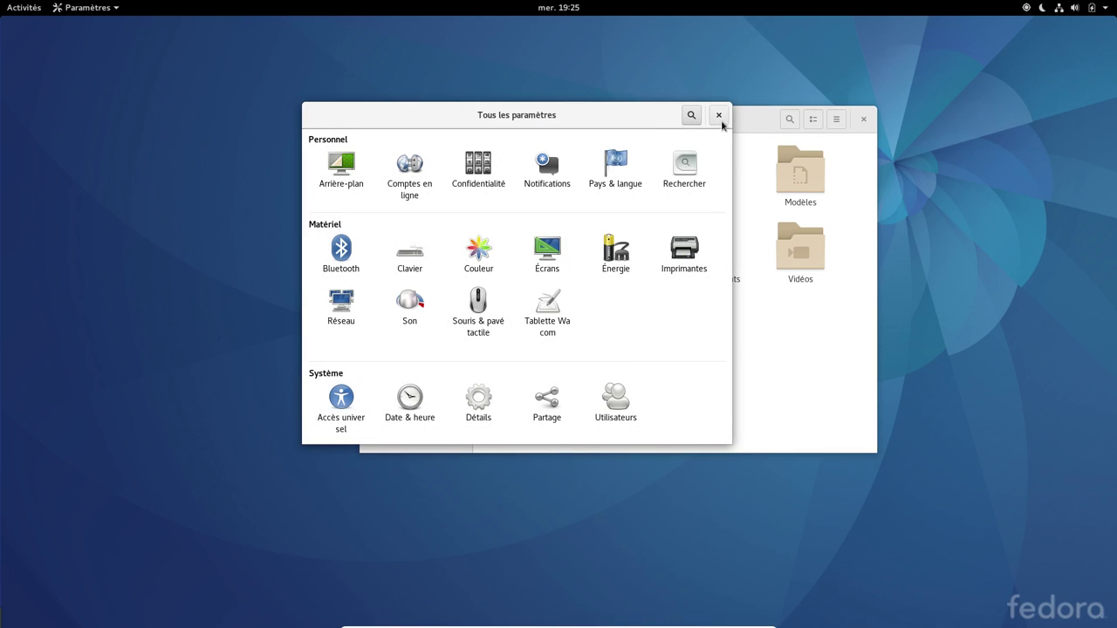
{"action": "left_click", "coordinate": [1088, 11]}
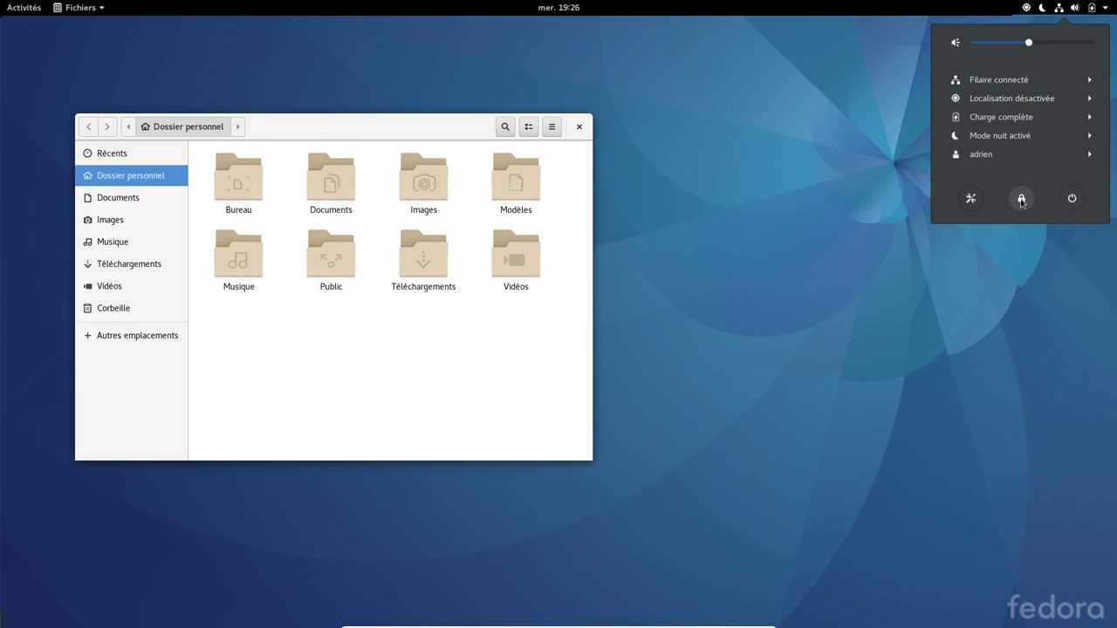
{"action": "left_click", "coordinate": [1073, 202]}
Move the Fichiers window toward the upper middle of the desktop and enlarge it from its lower-right corner.
{"action": "left_click", "coordinate": [357, 131]}
{"action": "left_click_drag", "start_coordinate": [367, 131], "coordinate": [563, 105]}
{"action": "left_click_drag", "start_coordinate": [488, 105], "coordinate": [421, 71]}
{"action": "left_click_drag", "start_coordinate": [725, 407], "coordinate": [936, 548]}
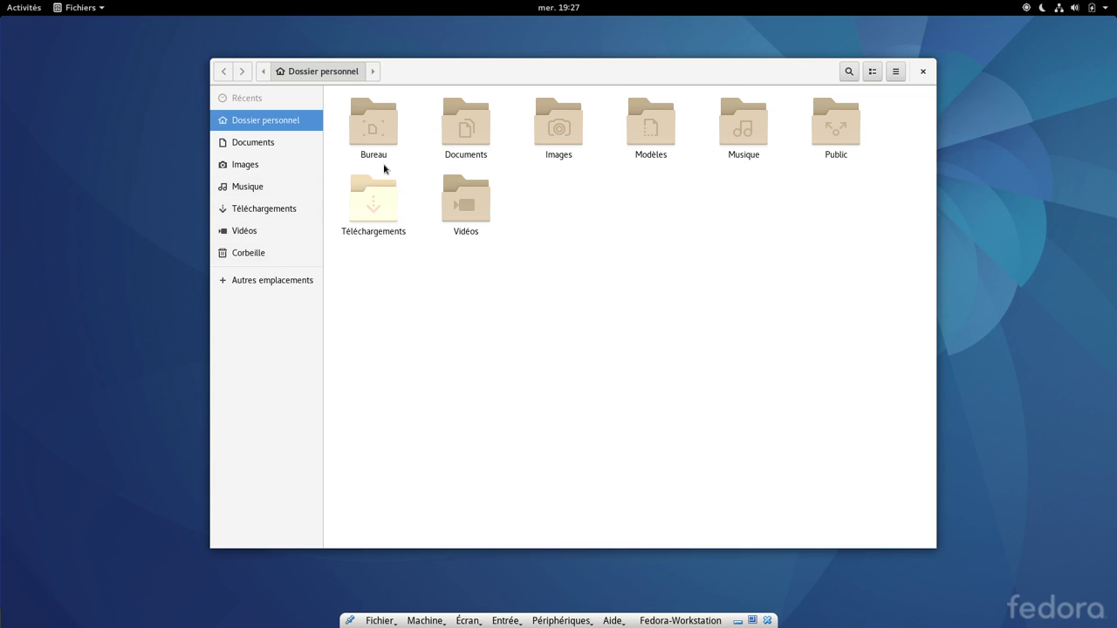
Browse in Fichiers from Autres emplacements through Ordinateur to the boot/grub2 folder.
{"action": "left_click", "coordinate": [275, 282]}
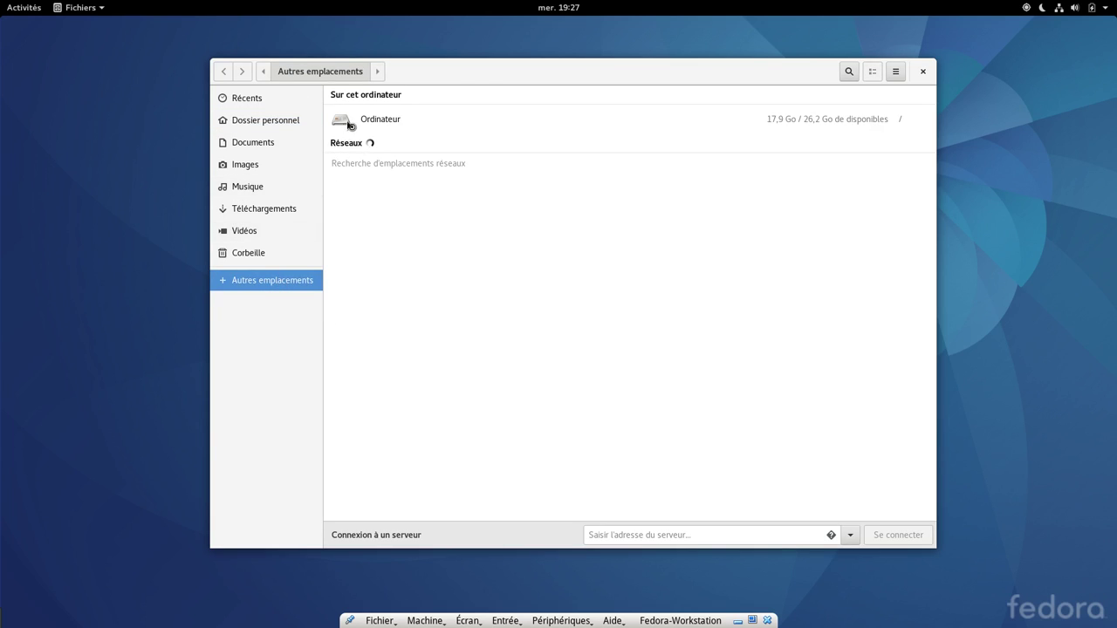
{"action": "left_click", "coordinate": [400, 124]}
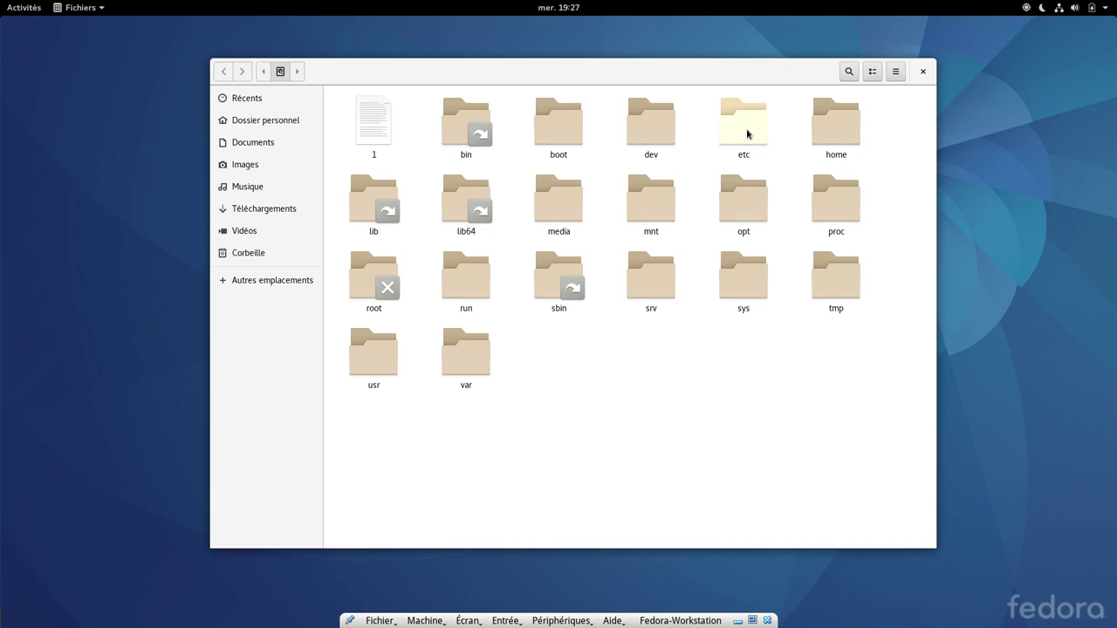
{"action": "double_click", "coordinate": [579, 141]}
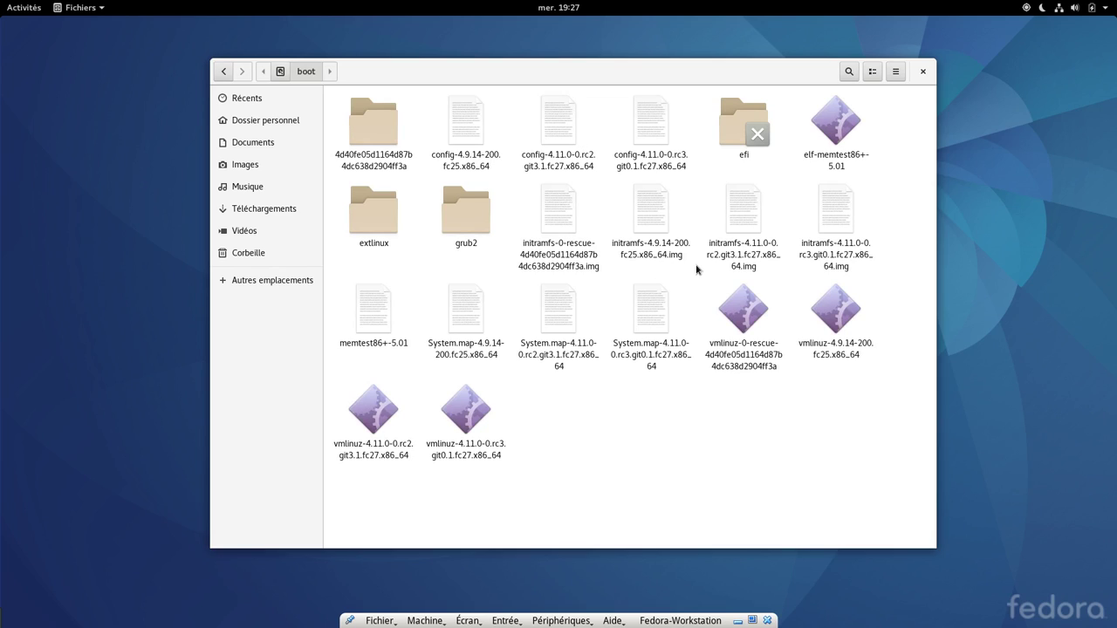
{"action": "double_click", "coordinate": [480, 224]}
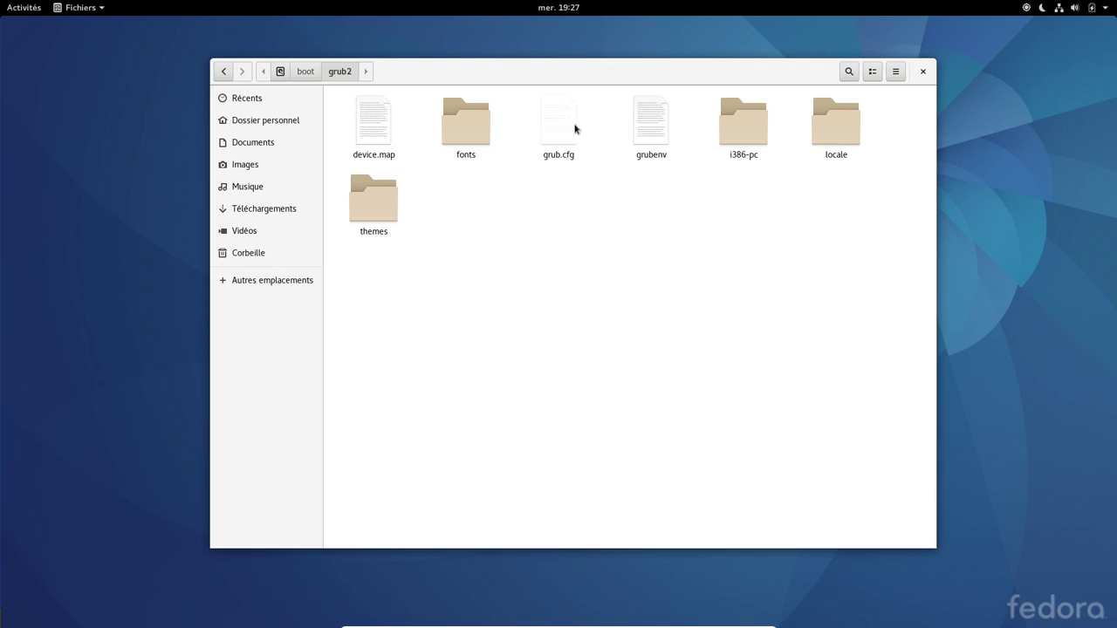
Check the permissions of grub.cfg, view the file in the text editor and close it.
{"action": "left_click", "coordinate": [556, 137]}
{"action": "right_click", "coordinate": [556, 137]}
{"action": "left_click", "coordinate": [599, 278]}
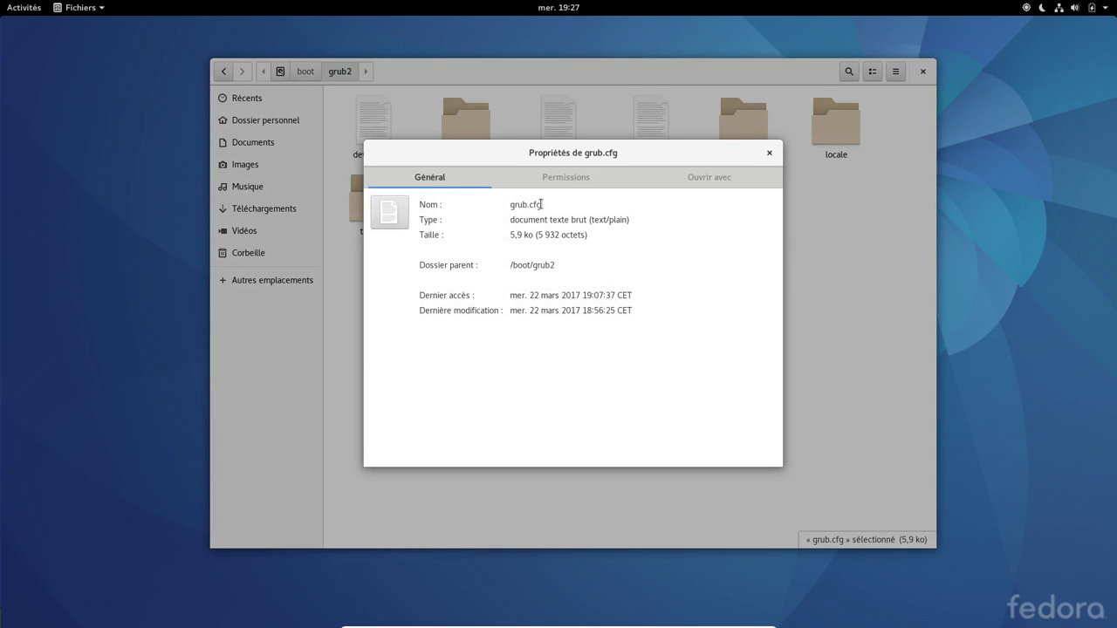
{"action": "left_click", "coordinate": [579, 183]}
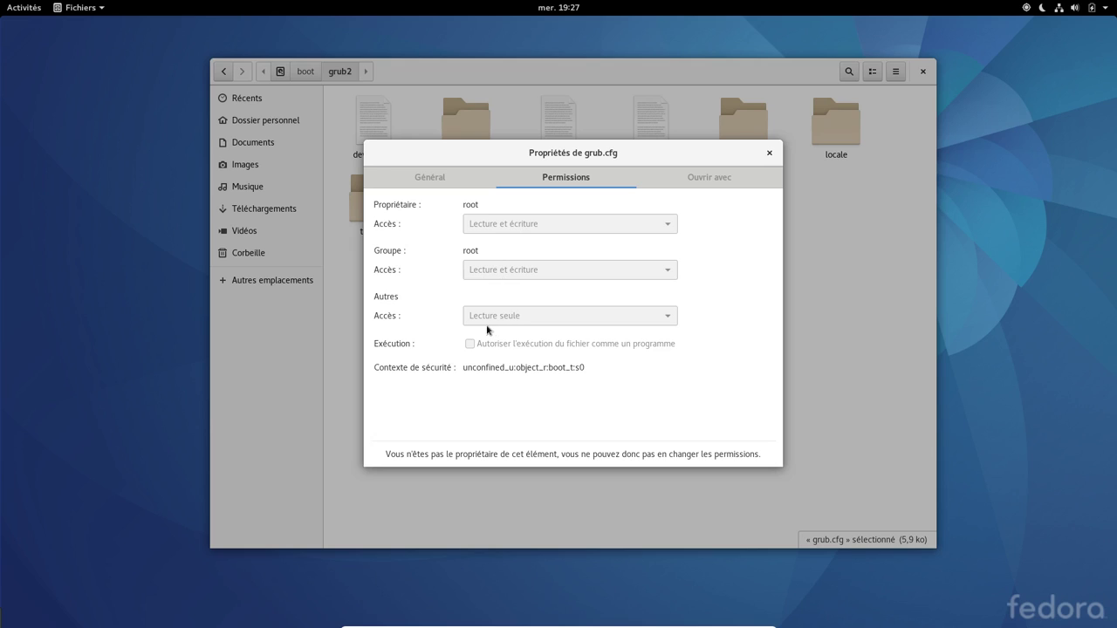
{"action": "left_click", "coordinate": [768, 154]}
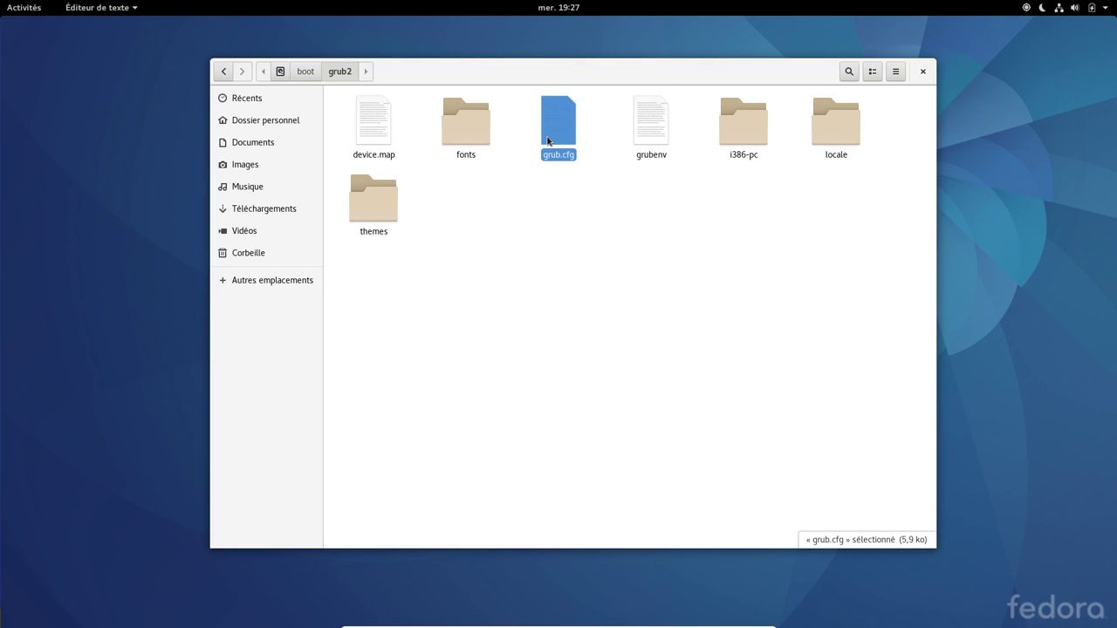
{"action": "double_click", "coordinate": [548, 142]}
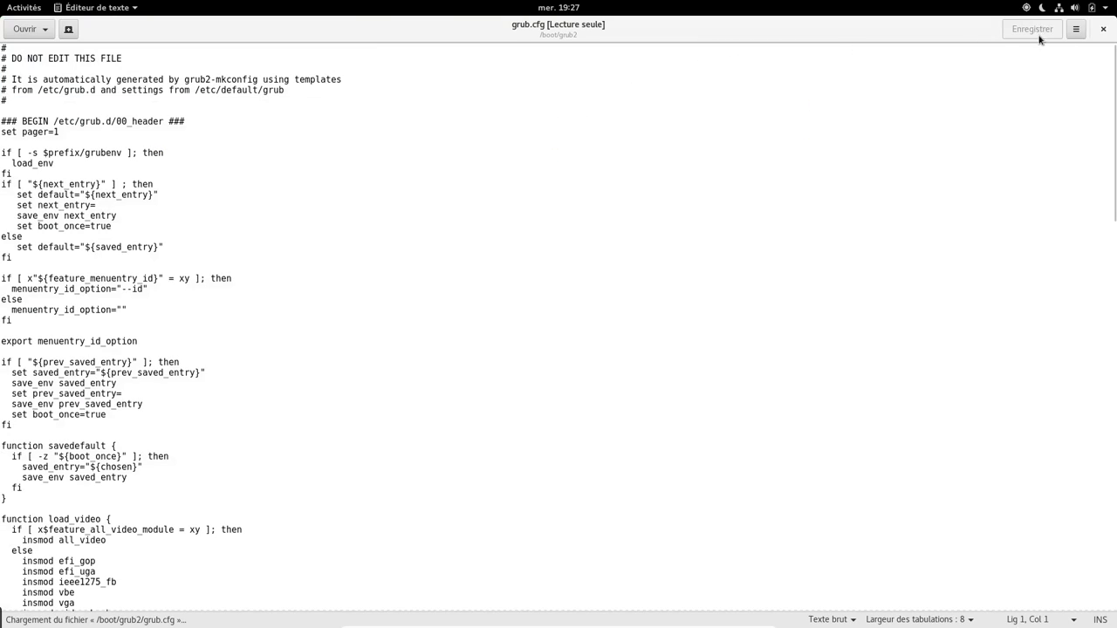
{"action": "left_click", "coordinate": [1102, 32]}
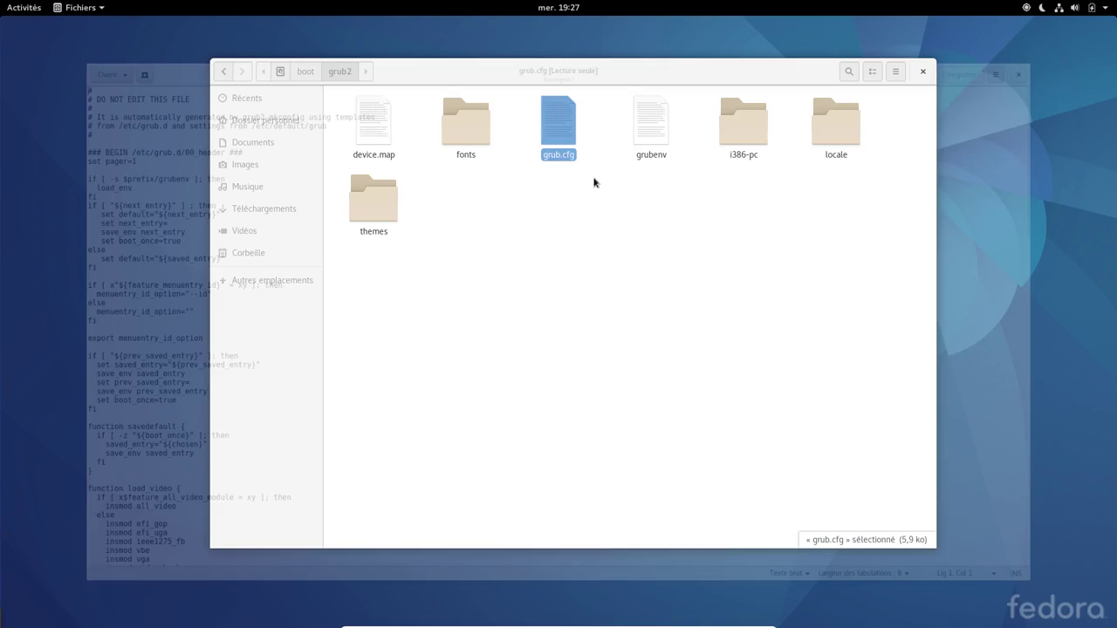
Examine the Permissions and Ouvrir avec properties of grub.cfg and close the properties window.
{"action": "right_click", "coordinate": [559, 135]}
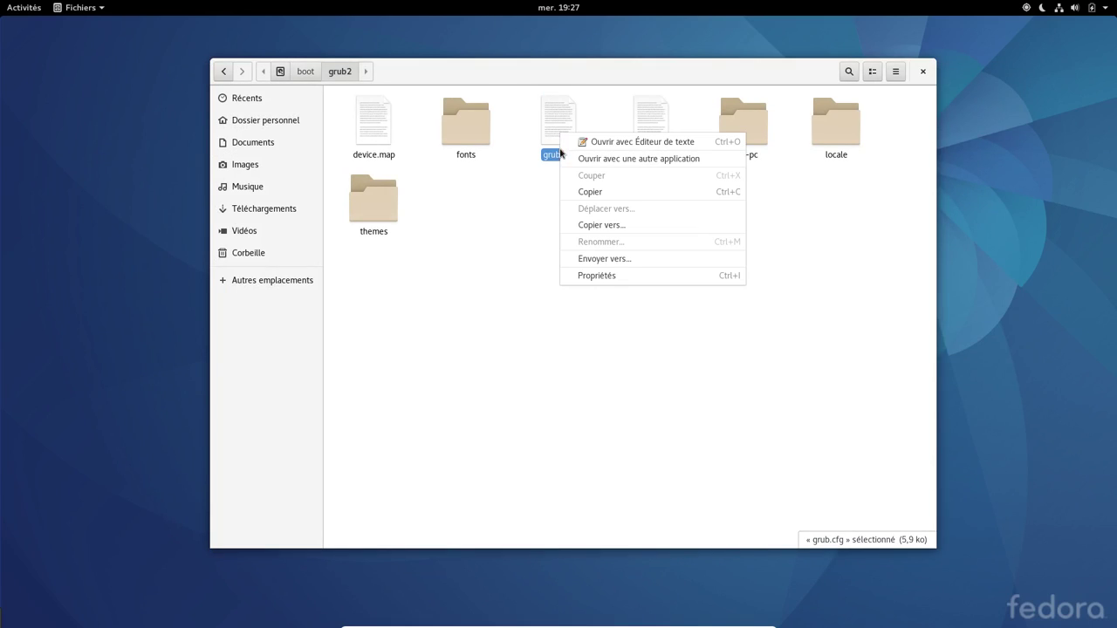
{"action": "left_click", "coordinate": [583, 276]}
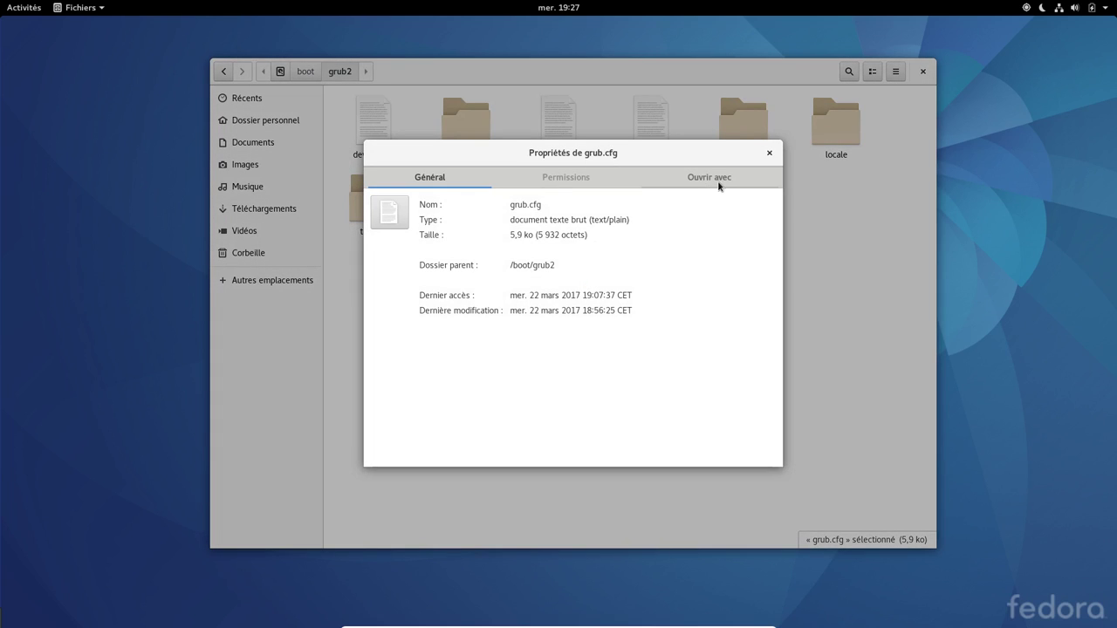
{"action": "left_click", "coordinate": [550, 180]}
{"action": "left_click", "coordinate": [703, 182]}
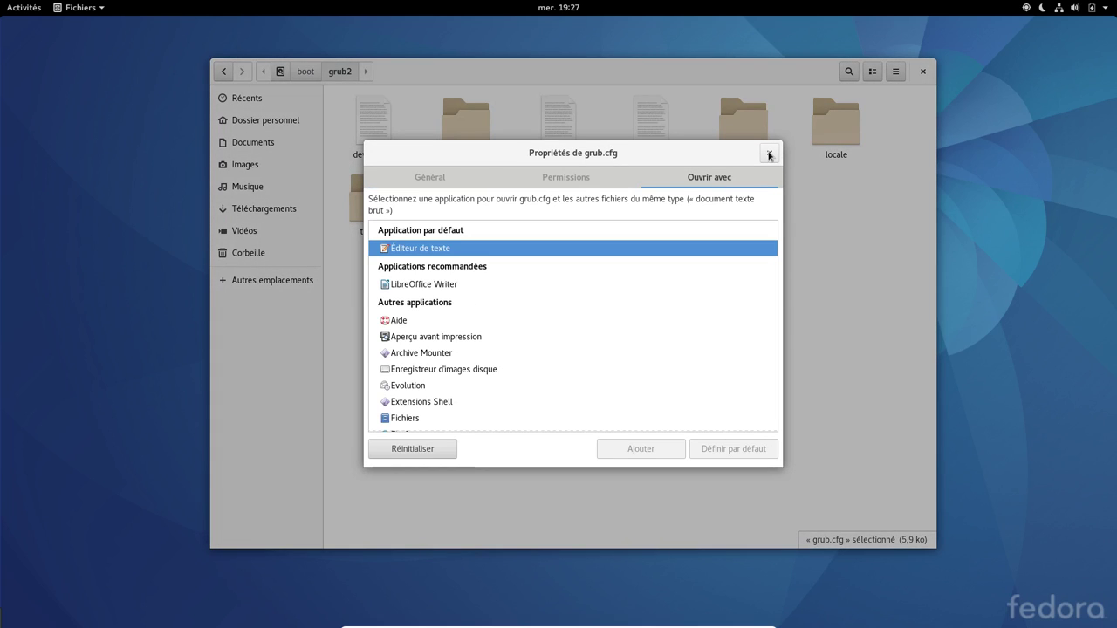
{"action": "left_click", "coordinate": [769, 154]}
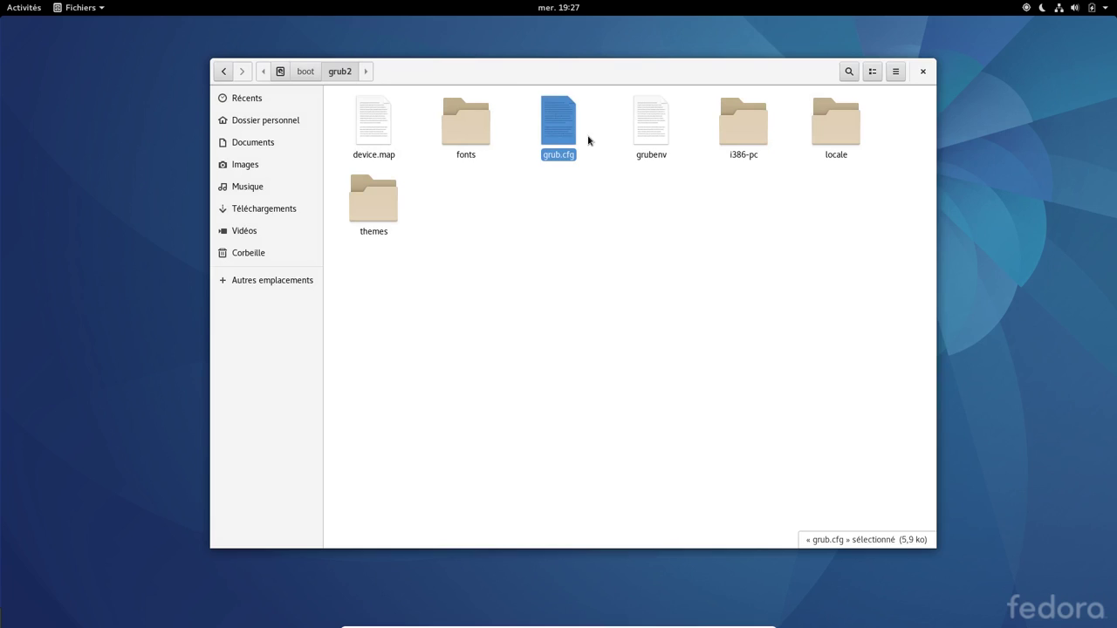
Go back to the top-level file system and open the protected root folder, authenticating with the account password.
{"action": "double_click", "coordinate": [573, 136]}
{"action": "left_click", "coordinate": [279, 71]}
{"action": "left_click", "coordinate": [366, 282]}
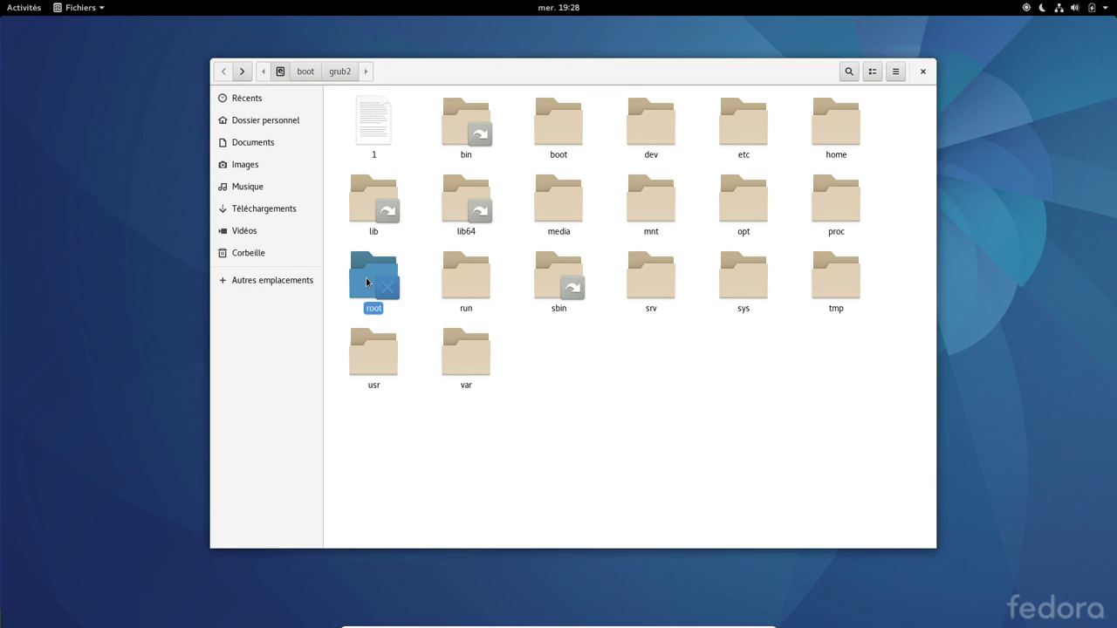
{"action": "double_click", "coordinate": [371, 282]}
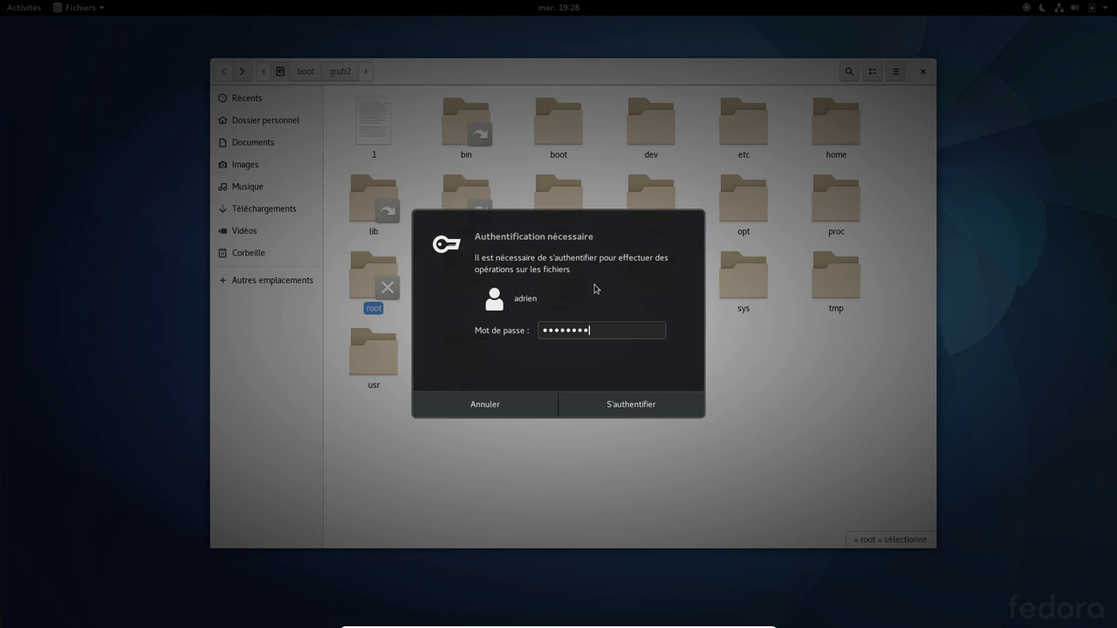
{"action": "key", "text": "Return"}
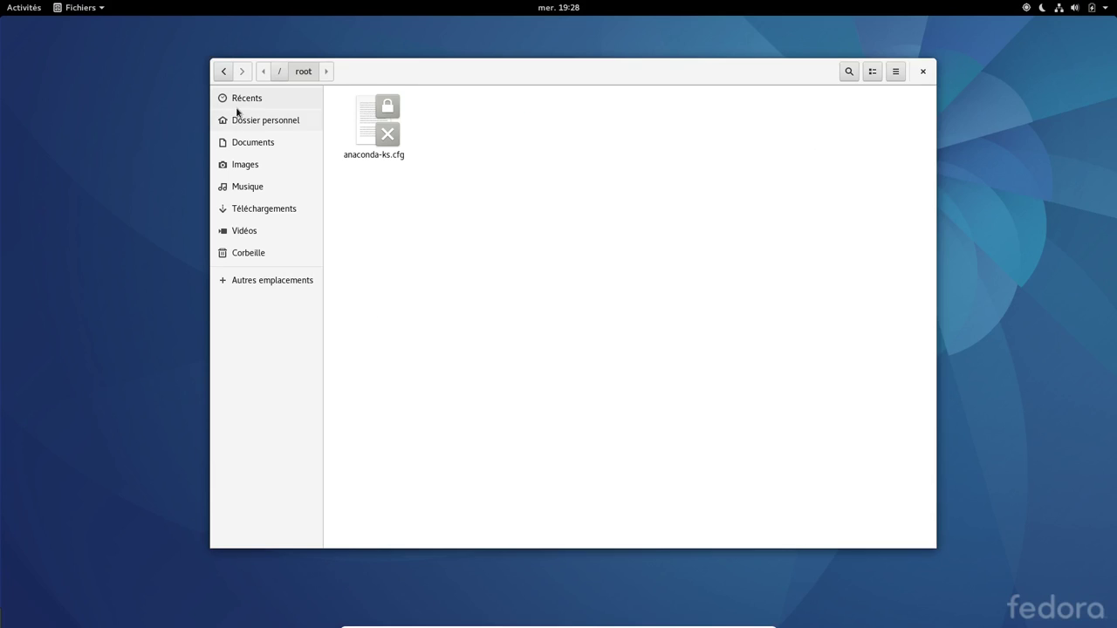
Navigate through Ordinateur back to the boot/grub2 folder, view grub.cfg in the text editor and close it.
{"action": "left_click", "coordinate": [269, 281]}
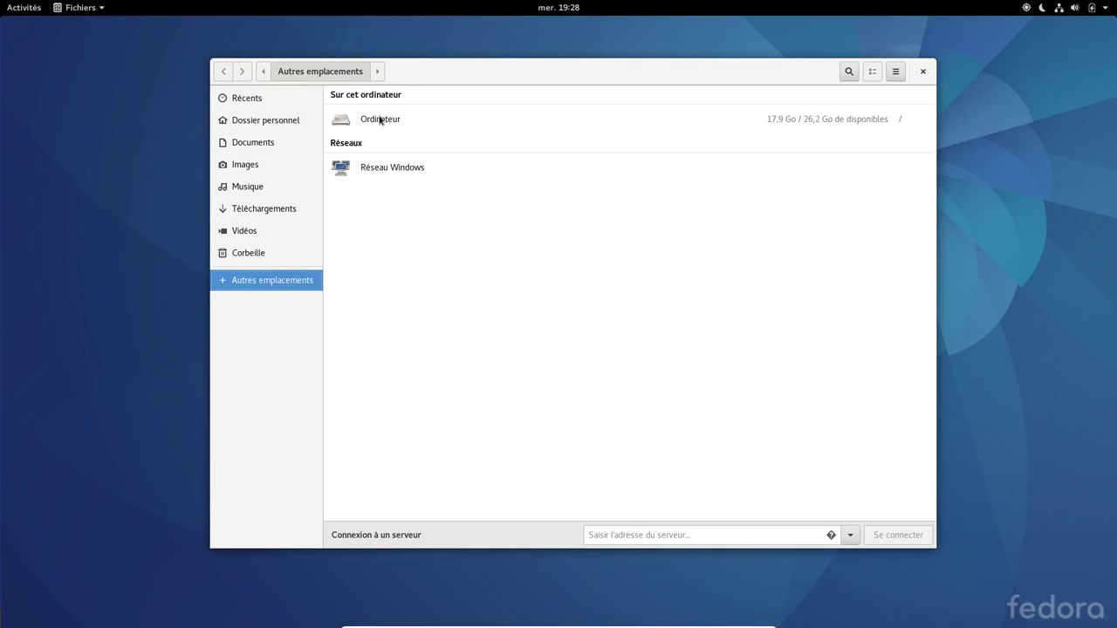
{"action": "left_click", "coordinate": [381, 119]}
{"action": "double_click", "coordinate": [550, 129]}
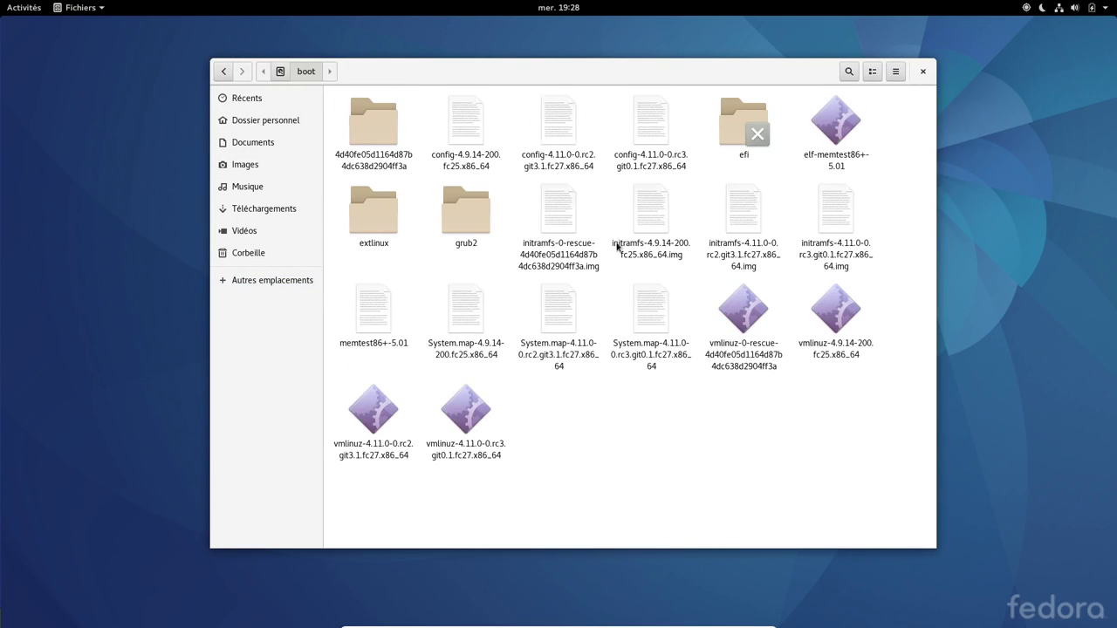
{"action": "left_click", "coordinate": [457, 229]}
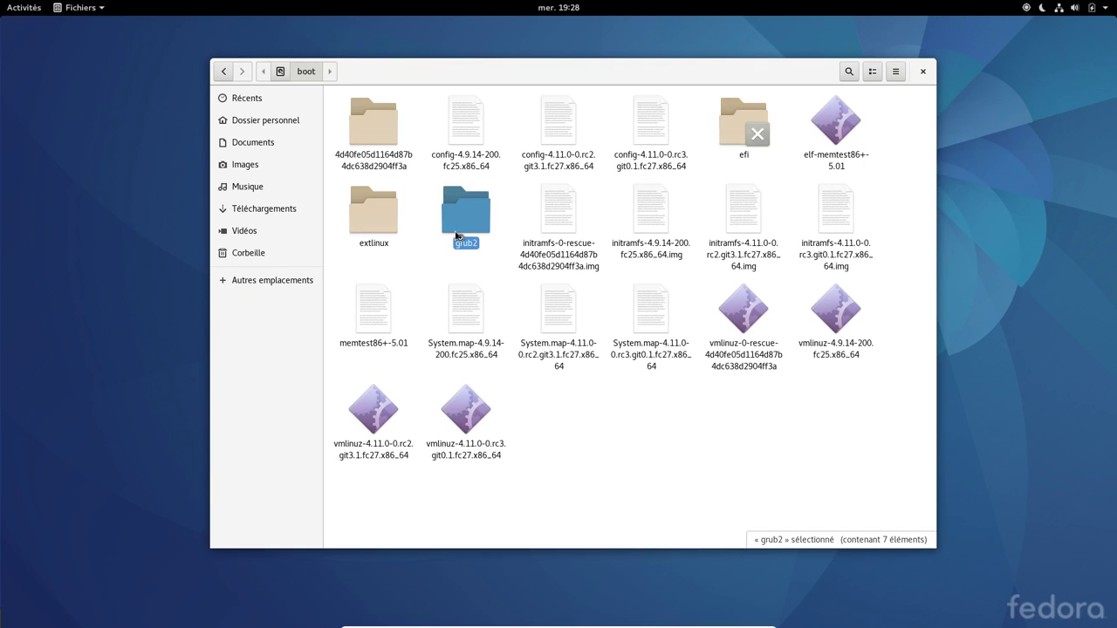
{"action": "double_click", "coordinate": [457, 229]}
{"action": "double_click", "coordinate": [565, 138]}
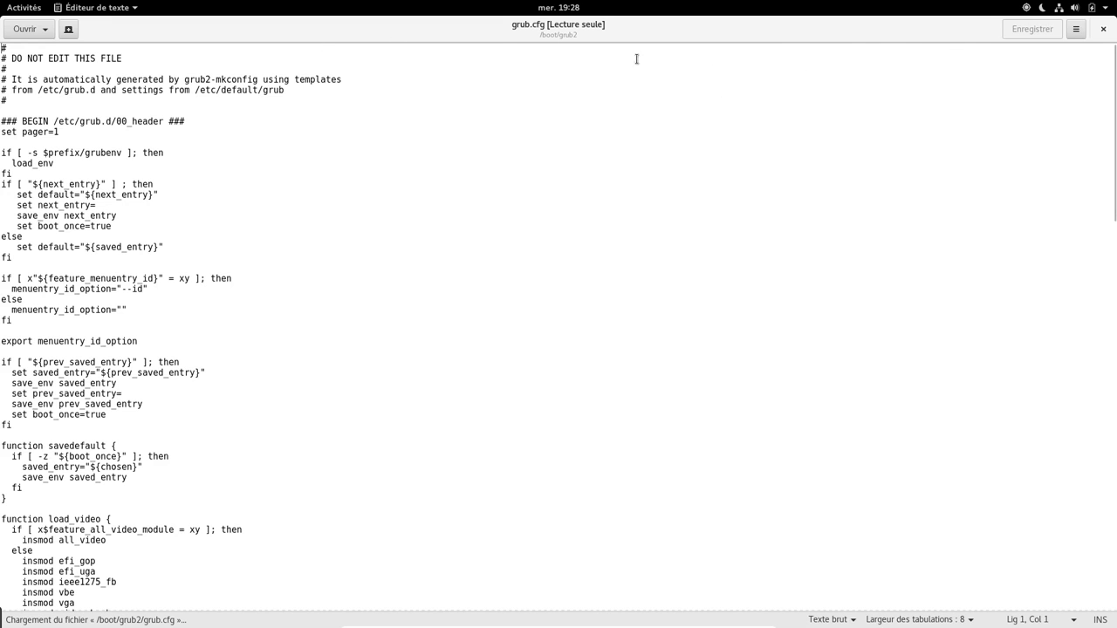
{"action": "left_click", "coordinate": [1104, 29]}
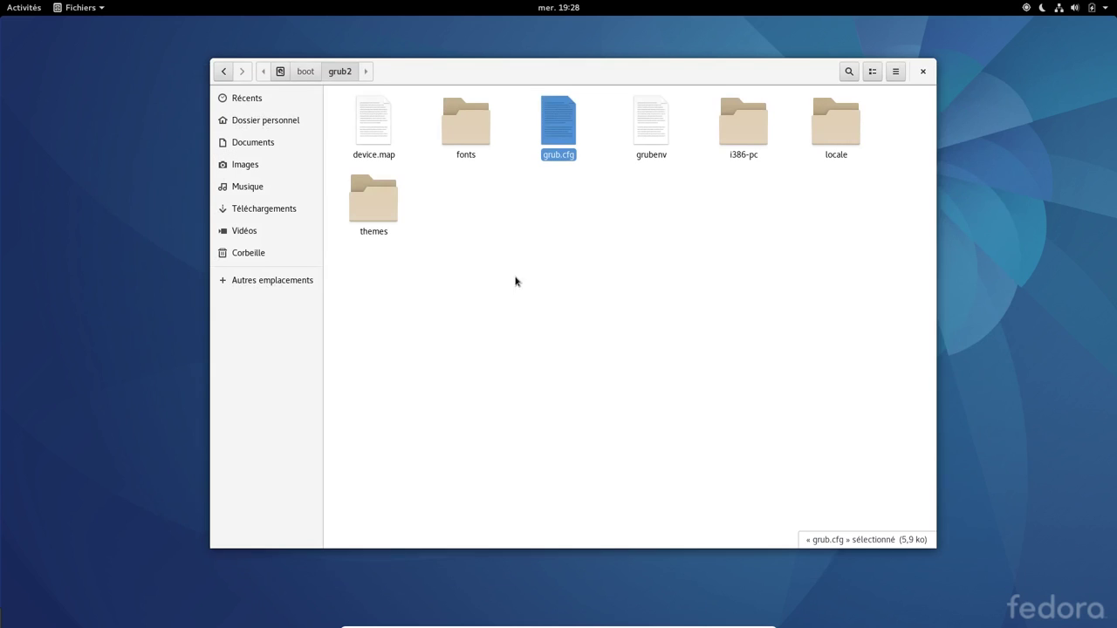
Review the Permissions and Ouvrir avec properties of grub.cfg and look over the file's context options.
{"action": "right_click", "coordinate": [556, 146]}
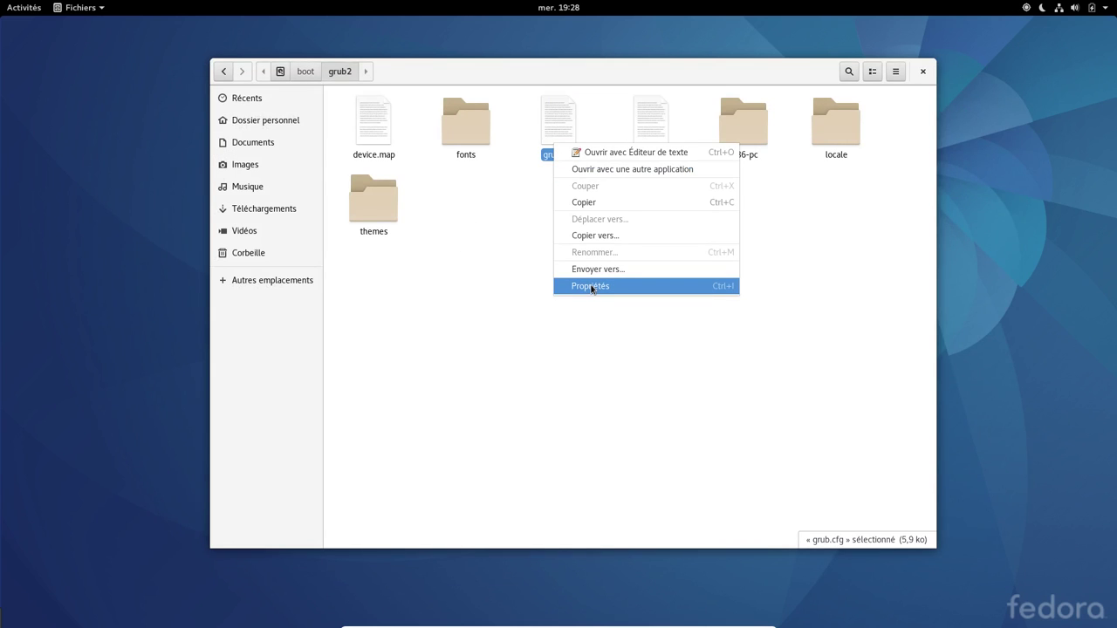
{"action": "left_click", "coordinate": [591, 288]}
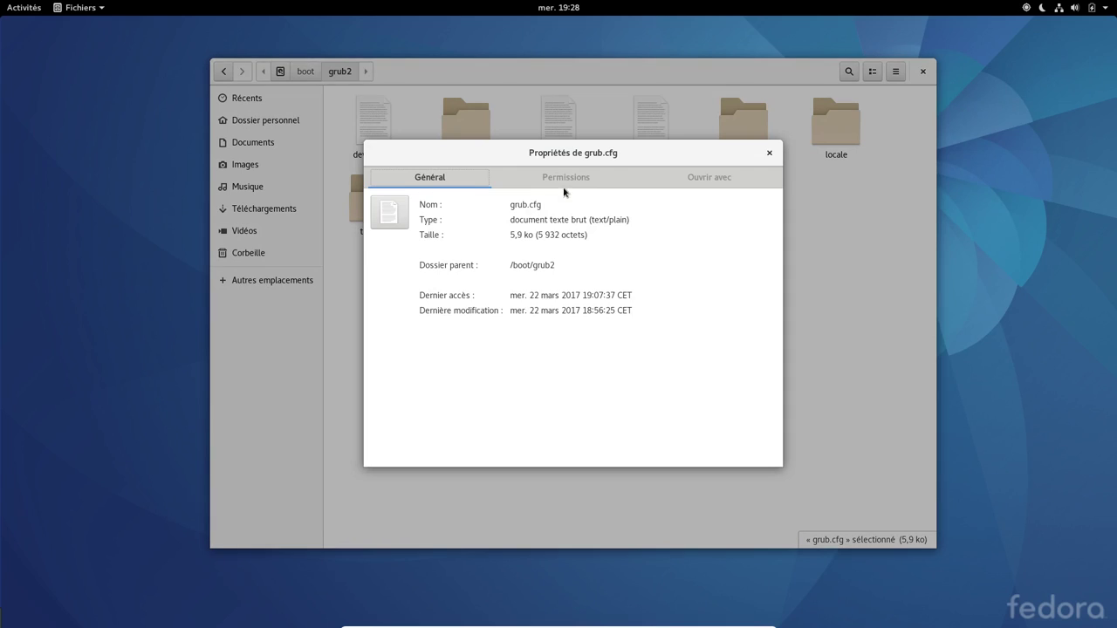
{"action": "left_click", "coordinate": [569, 182]}
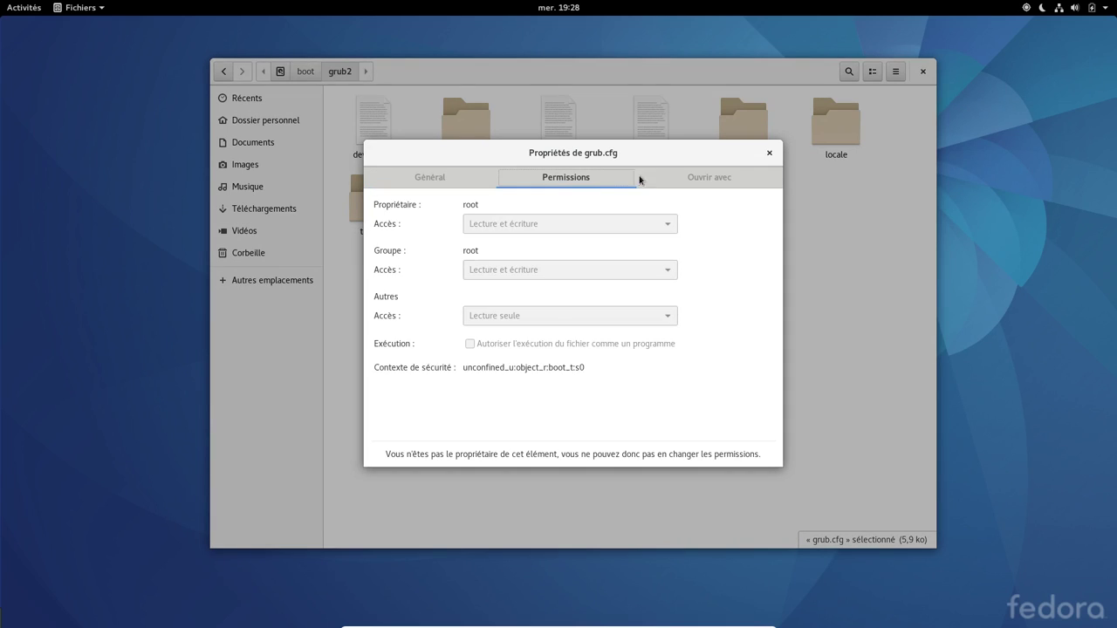
{"action": "left_click", "coordinate": [739, 174]}
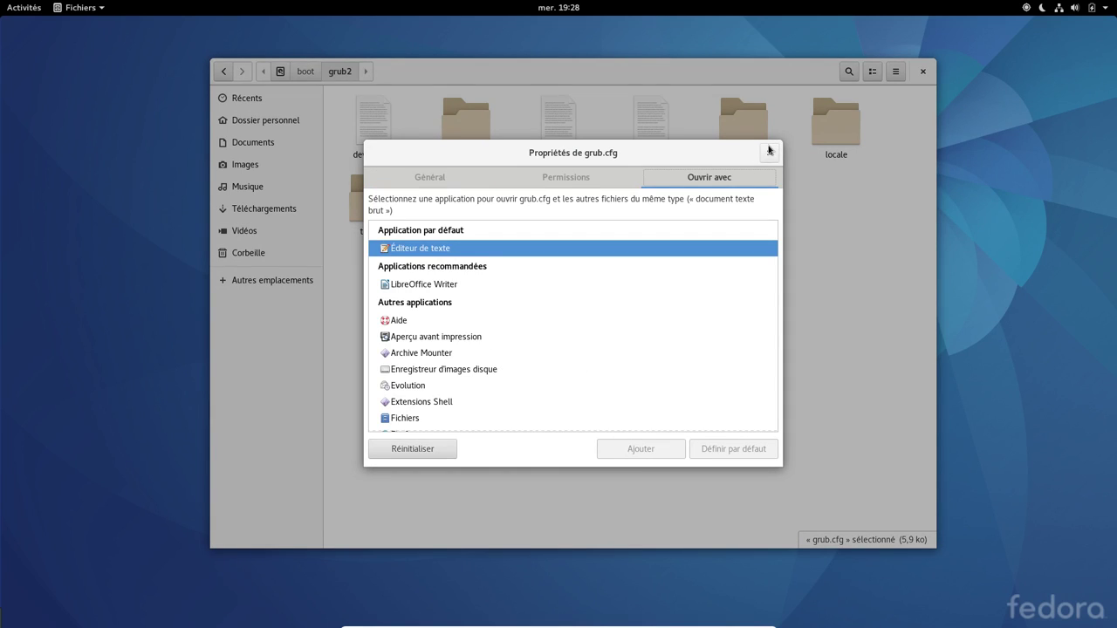
{"action": "left_click", "coordinate": [768, 154]}
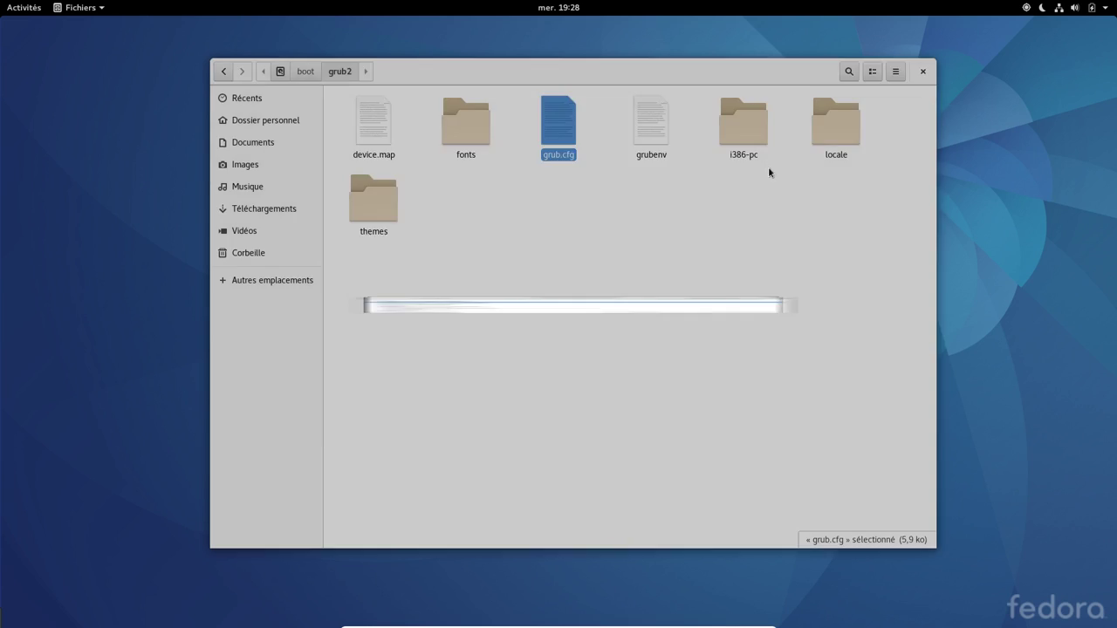
{"action": "right_click", "coordinate": [559, 144]}
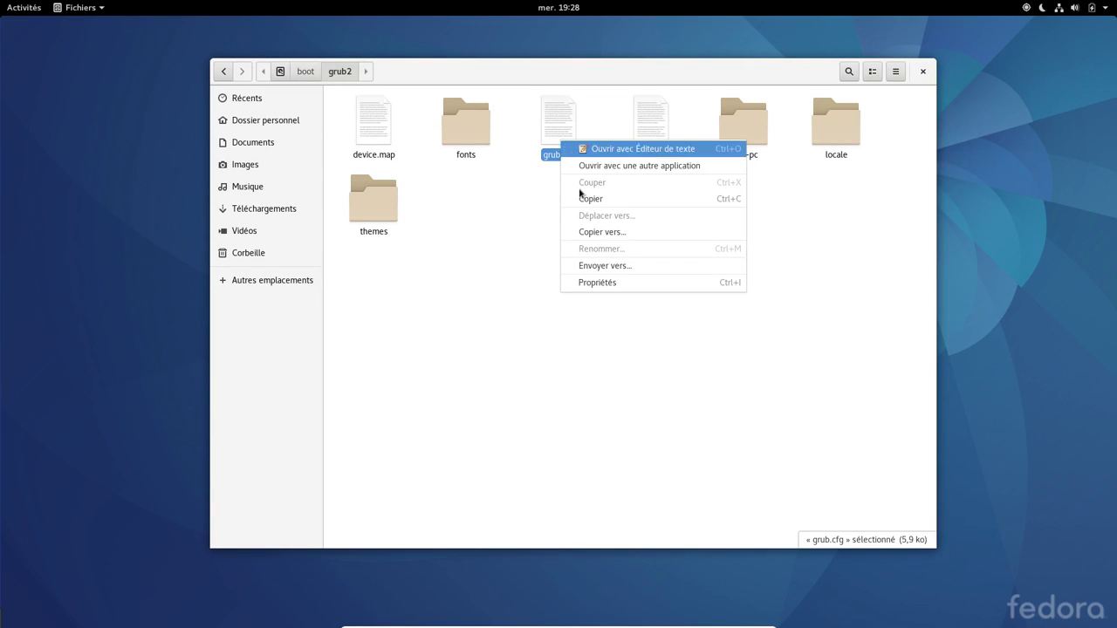
{"action": "left_click", "coordinate": [469, 214]}
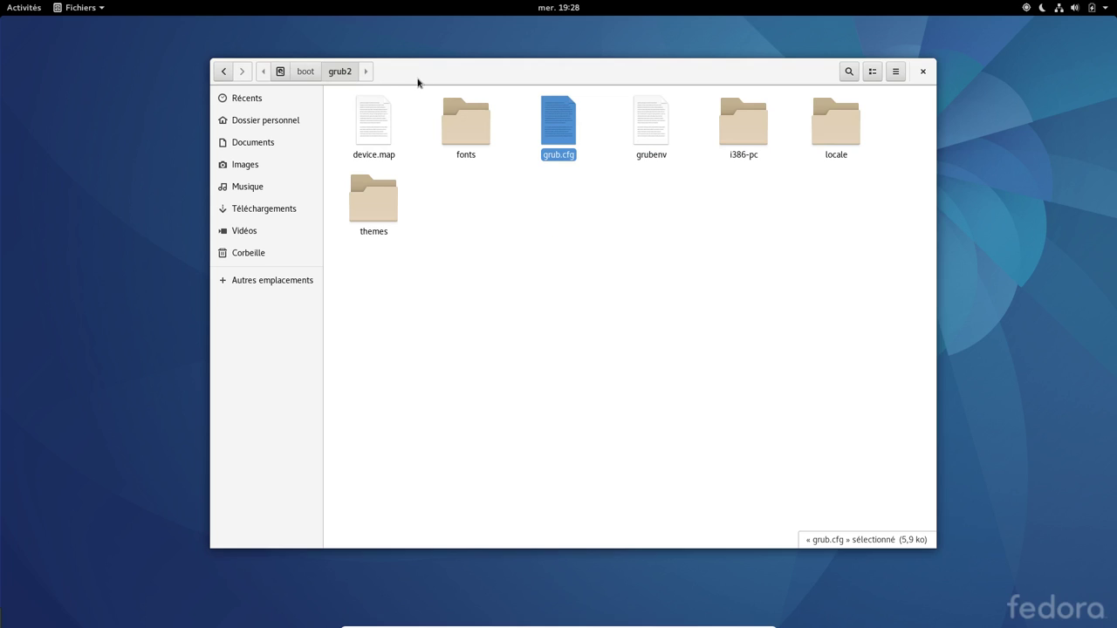
Reopen the /boot/grub2 location with administrator access by prefixing its path with admin://.
{"action": "key", "text": "ctrl+l"}
{"action": "key", "text": "Home"}
{"action": "type", "text": "admin://"}
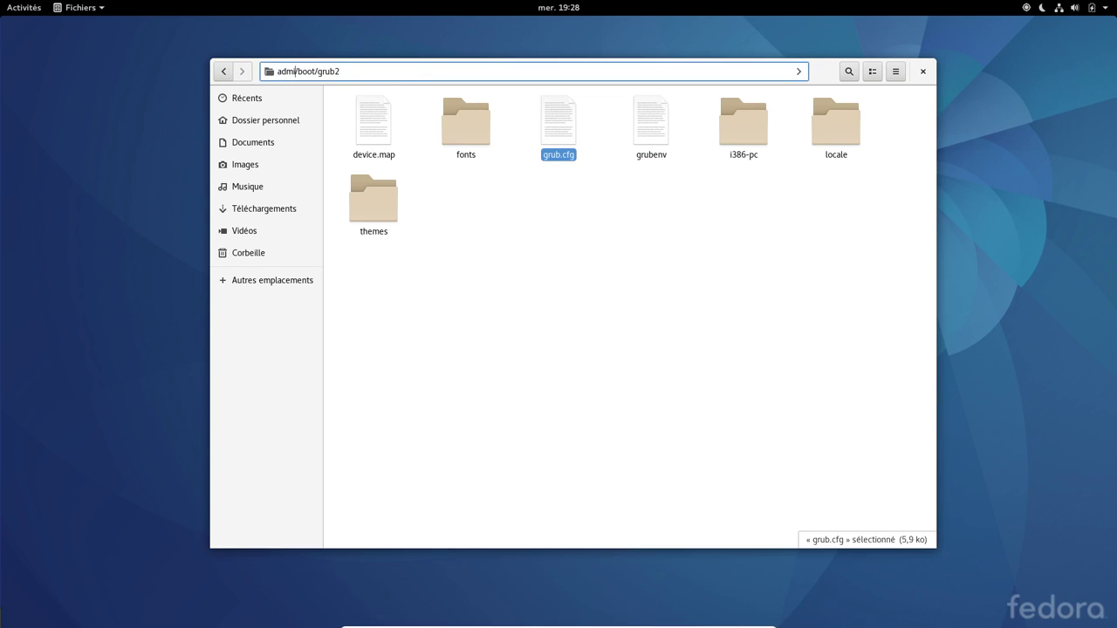
{"action": "key", "text": "Return"}
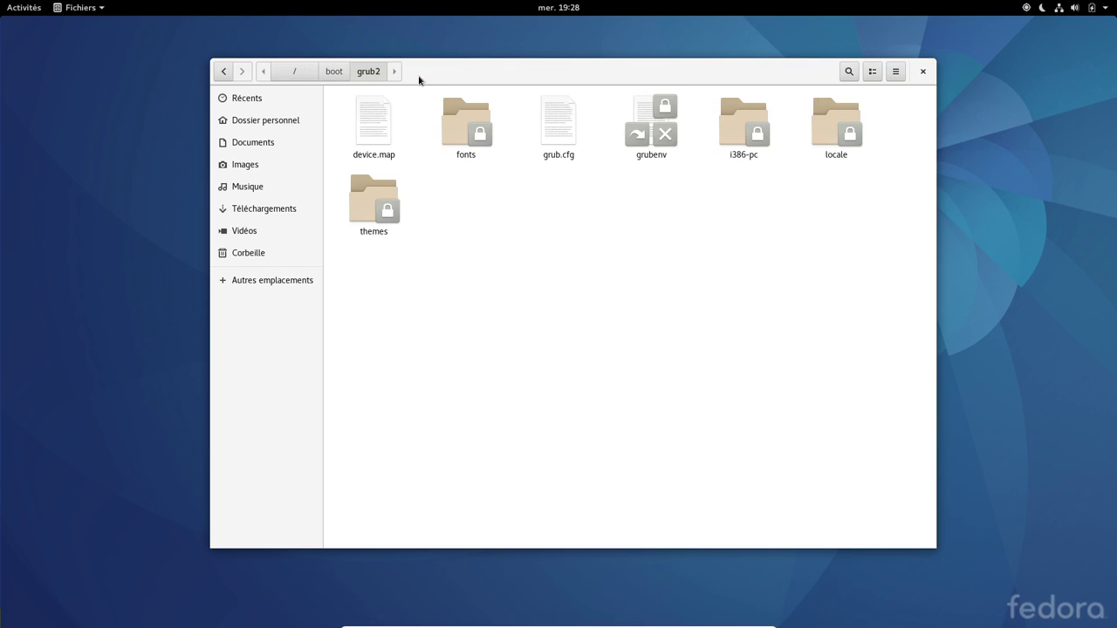
Open grub.cfg from the administrator location in the text editor, authenticating with the account password.
{"action": "left_click", "coordinate": [552, 127]}
{"action": "double_click", "coordinate": [552, 127]}
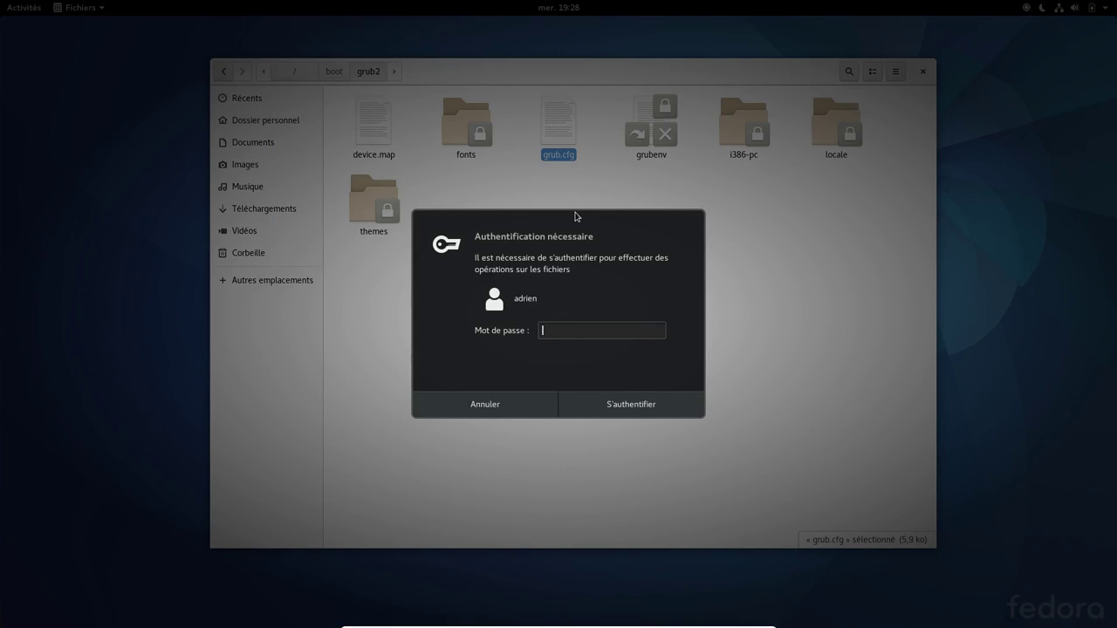
{"action": "key", "text": "Return"}
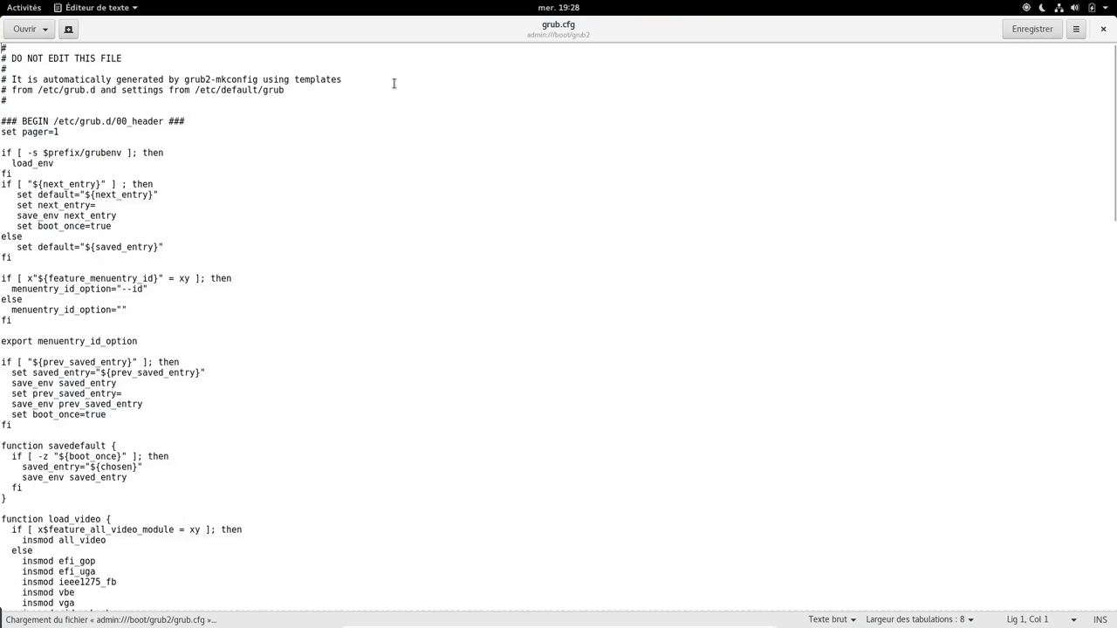
Close grub.cfg, reopen it from the administrator location by entering the account password, and close the text editor again.
{"action": "left_click", "coordinate": [1101, 30]}
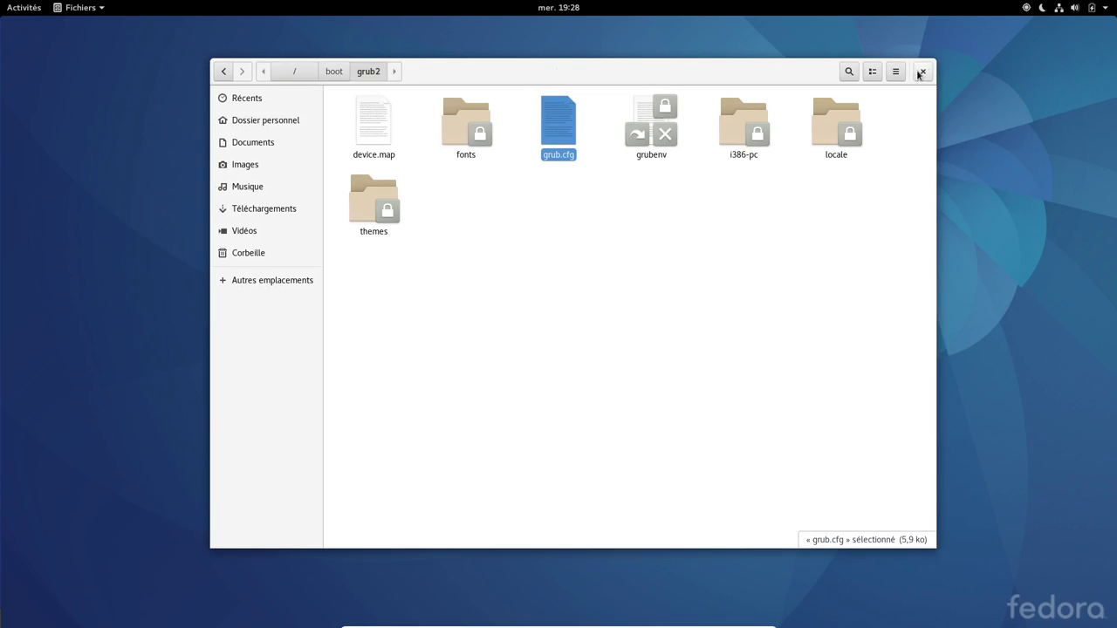
{"action": "double_click", "coordinate": [557, 128]}
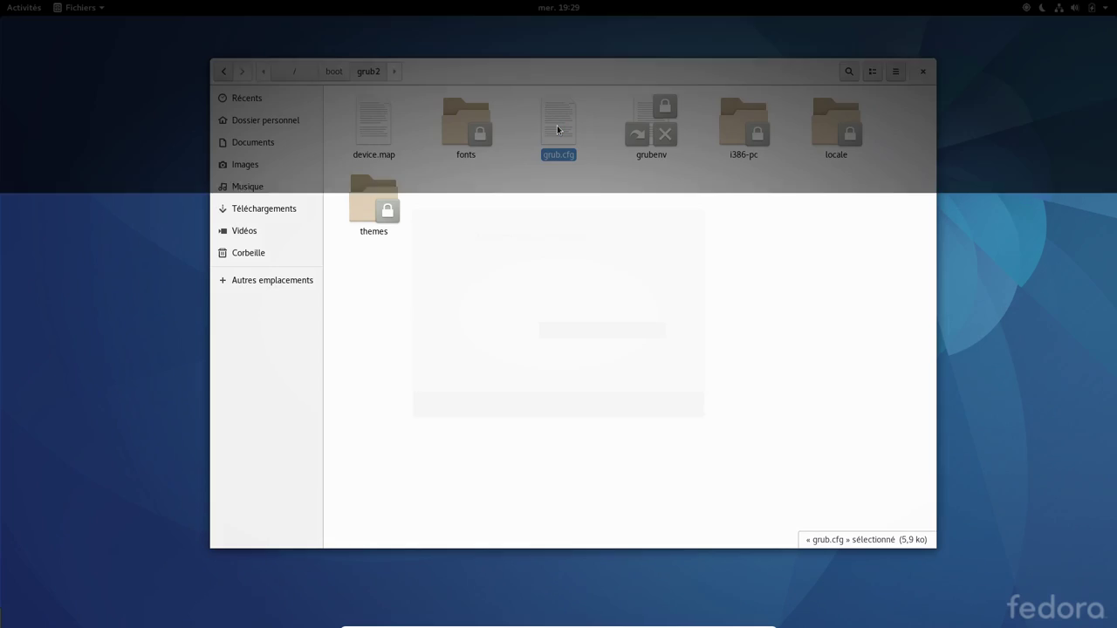
{"action": "type", "text": "••••••••••"}
{"action": "key", "text": "Return"}
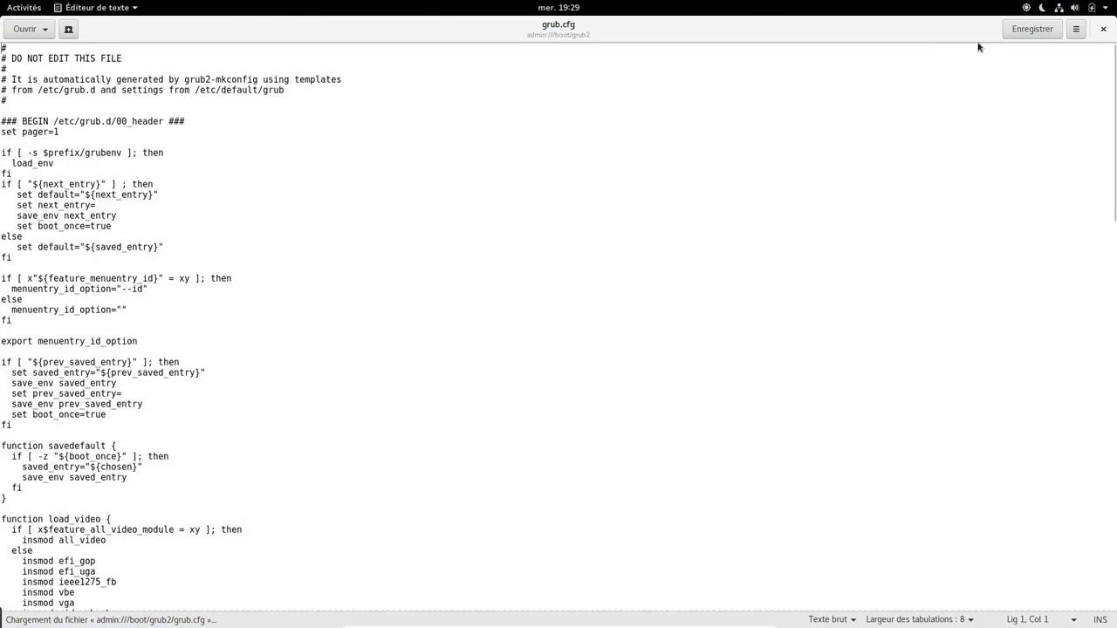
{"action": "left_click", "coordinate": [1103, 29]}
View the À propos information of Fichiers and close it.
{"action": "left_click", "coordinate": [81, 7]}
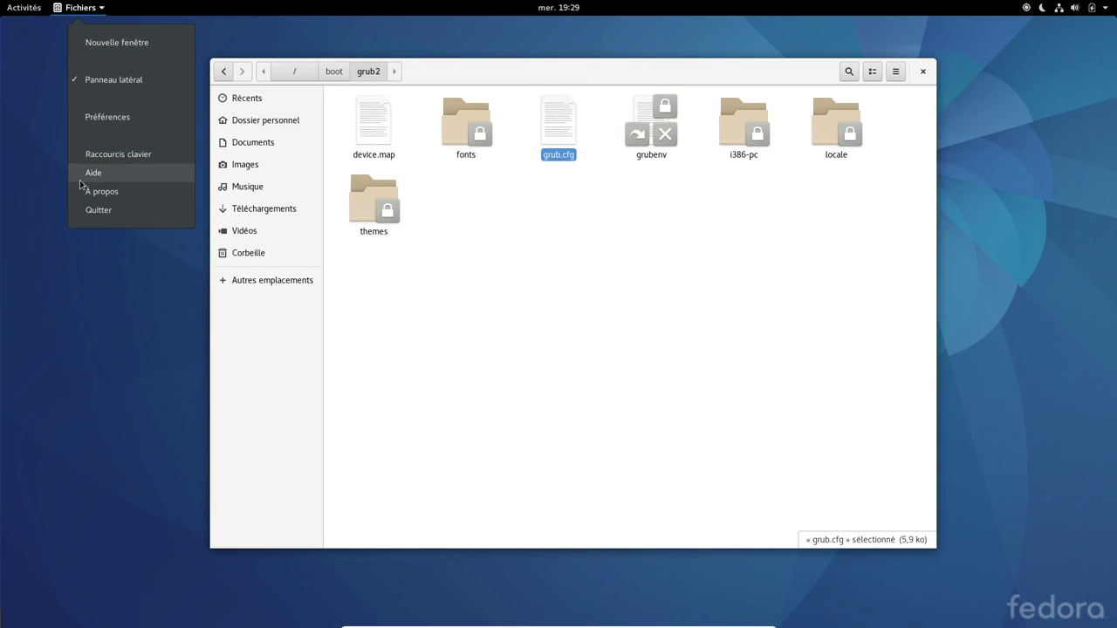
{"action": "left_click", "coordinate": [96, 193]}
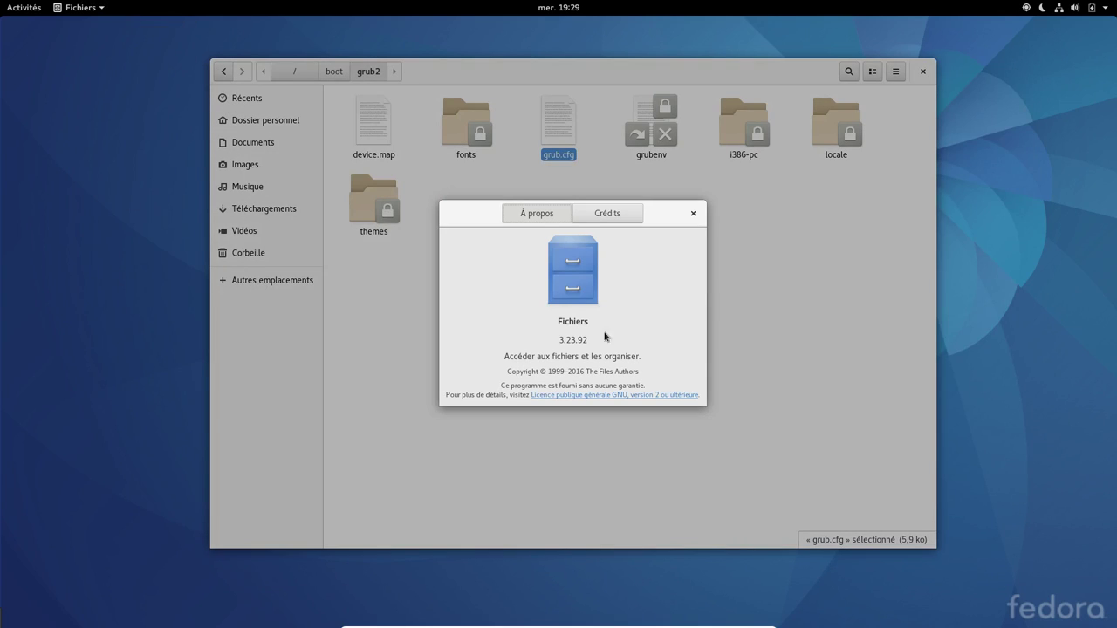
{"action": "left_click", "coordinate": [693, 213]}
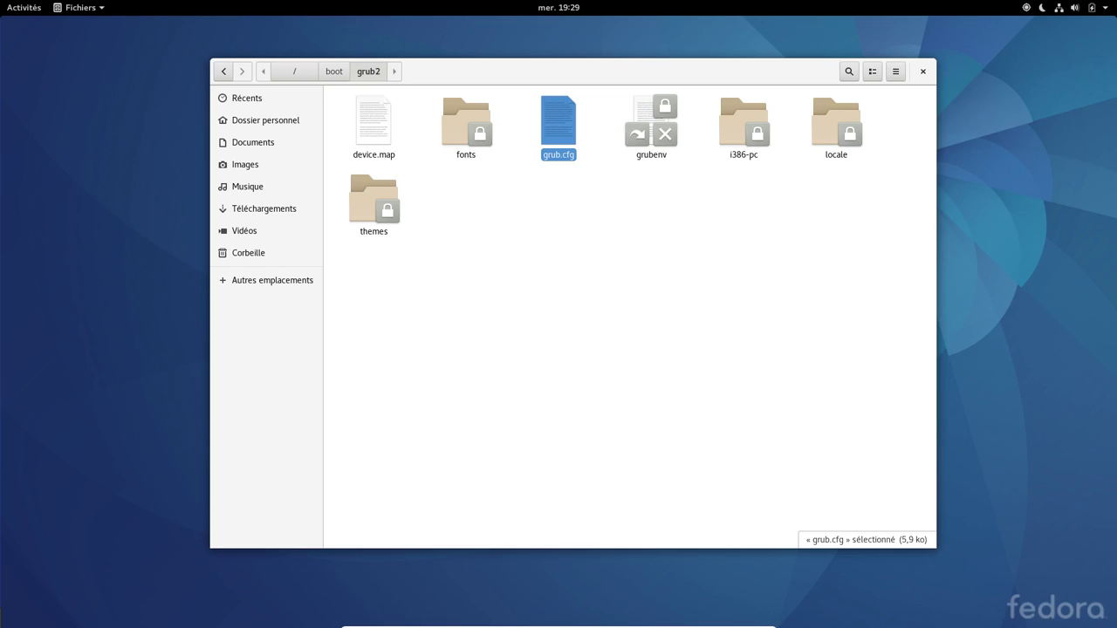
Show the Images folder in Fichiers and look through both pages of the application grid and its Fréquemment utilisées and Toutes views.
{"action": "left_click", "coordinate": [259, 165]}
{"action": "left_click", "coordinate": [23, 7]}
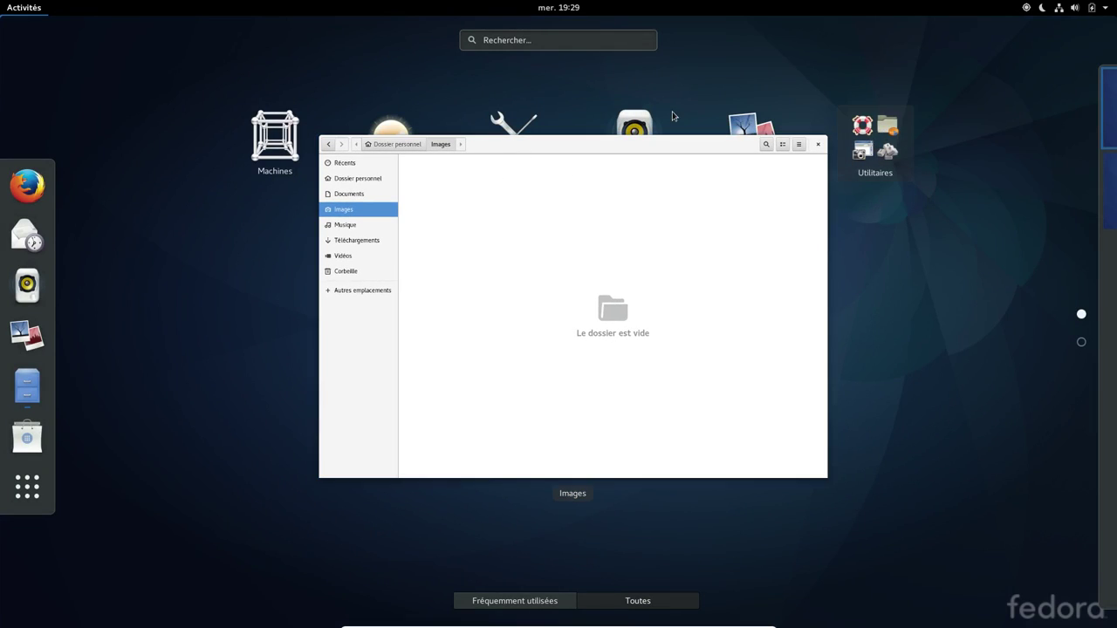
{"action": "left_click", "coordinate": [553, 602]}
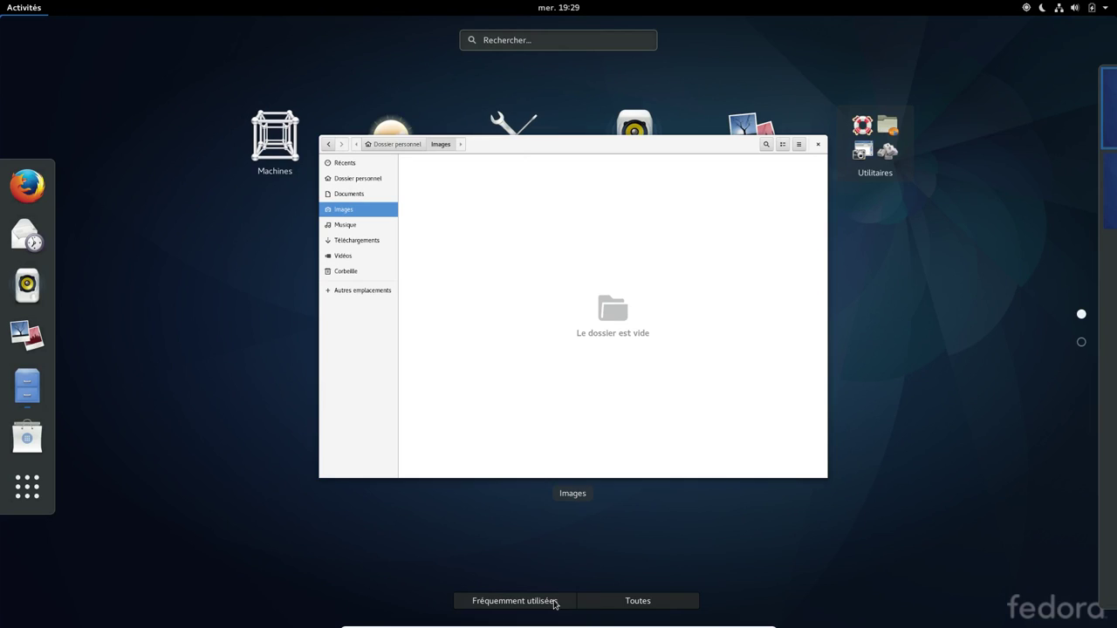
{"action": "left_click", "coordinate": [629, 602]}
{"action": "left_click", "coordinate": [825, 136]}
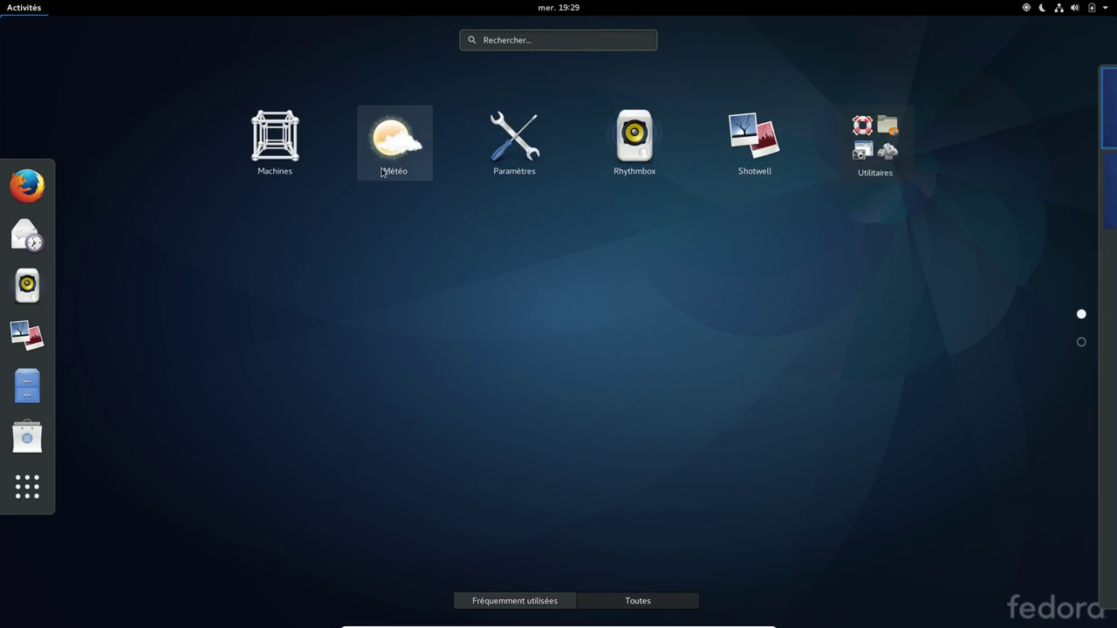
{"action": "left_click", "coordinate": [1082, 342]}
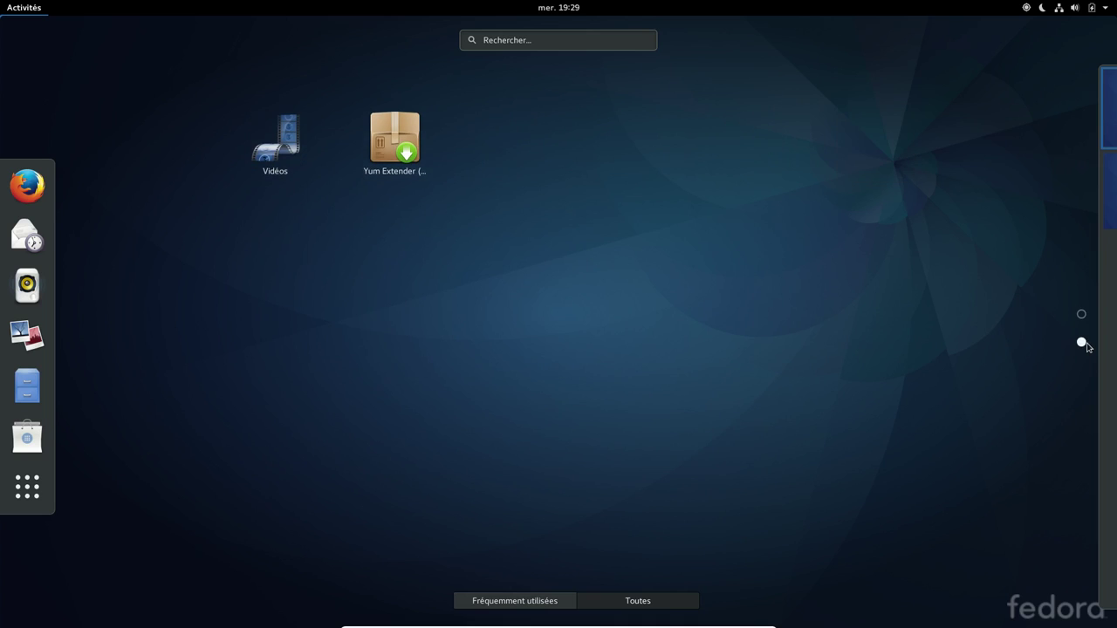
{"action": "left_click", "coordinate": [1081, 315]}
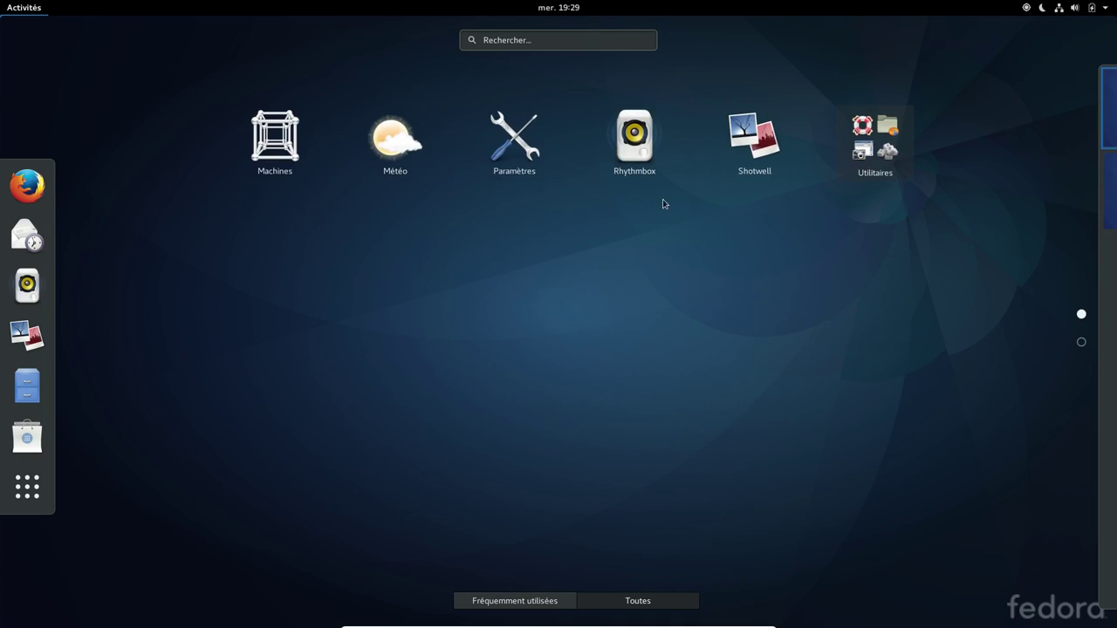
{"action": "left_click", "coordinate": [542, 599]}
{"action": "left_click", "coordinate": [653, 606]}
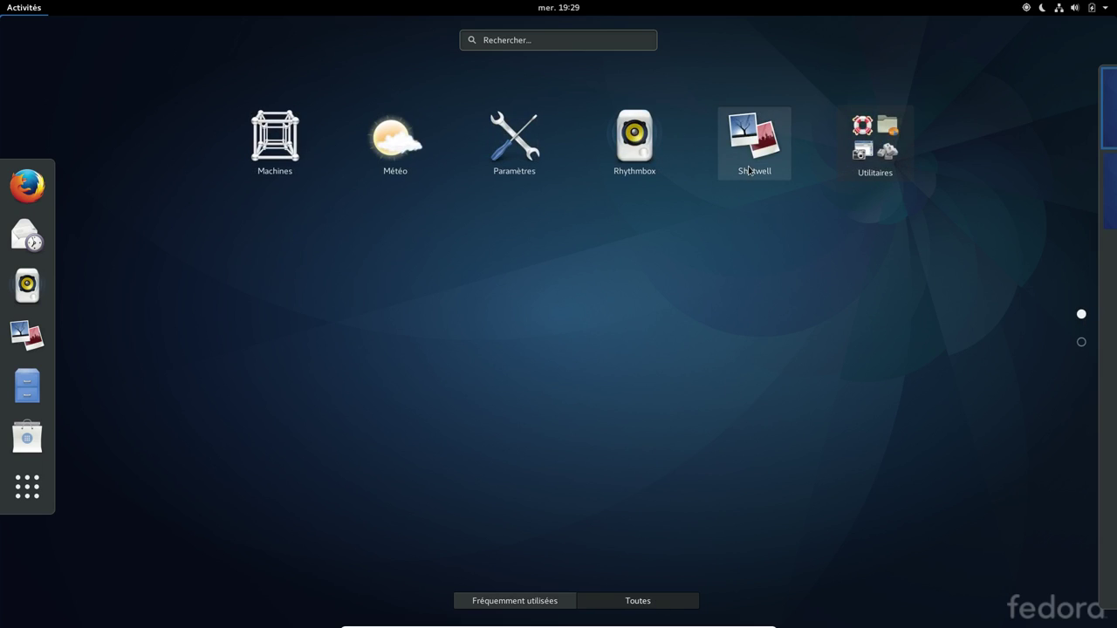
Launch Shotwell, dismiss its welcome message and close the application.
{"action": "left_click", "coordinate": [749, 171]}
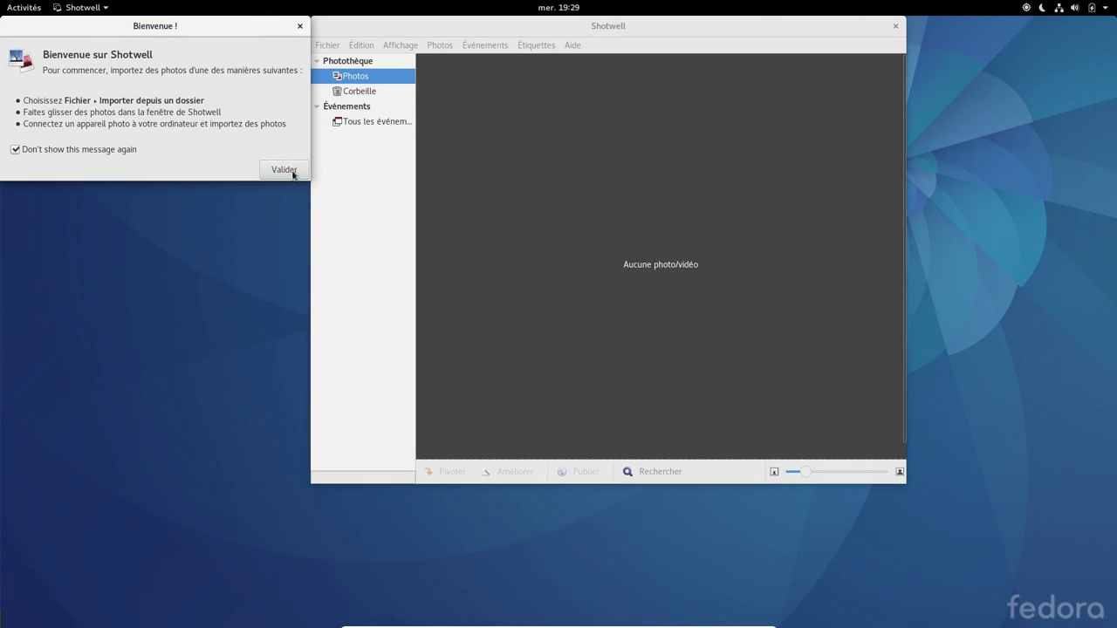
{"action": "left_click", "coordinate": [304, 169]}
{"action": "left_click", "coordinate": [896, 25]}
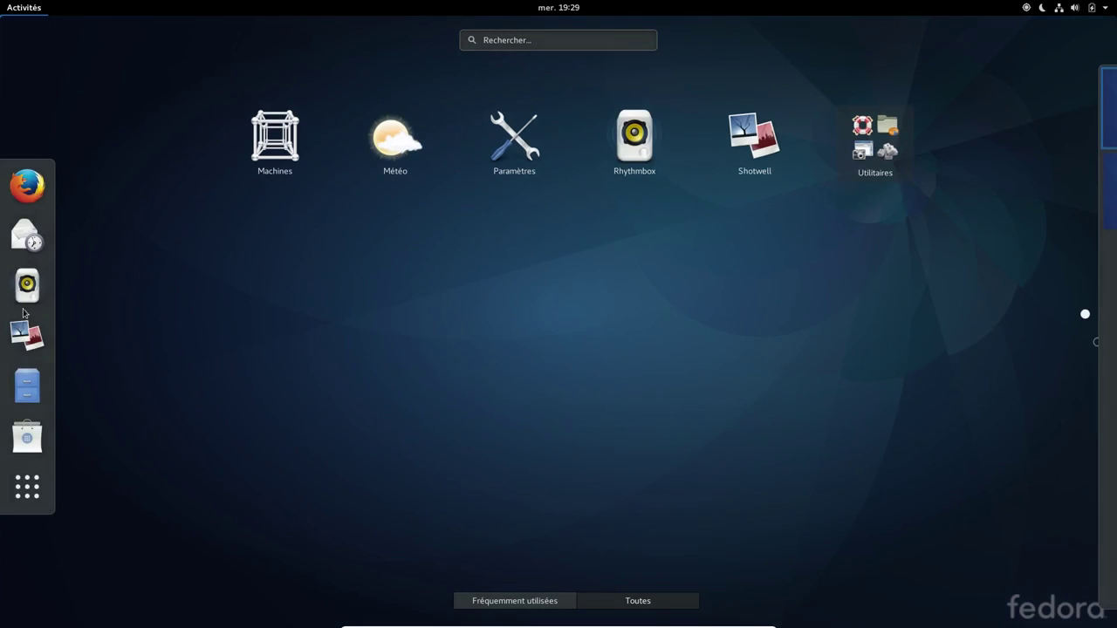
Open Fichiers and navigate through Ordinateur to the usr/share/backgrounds/gnome folder.
{"action": "left_click", "coordinate": [23, 7]}
{"action": "left_click", "coordinate": [27, 386]}
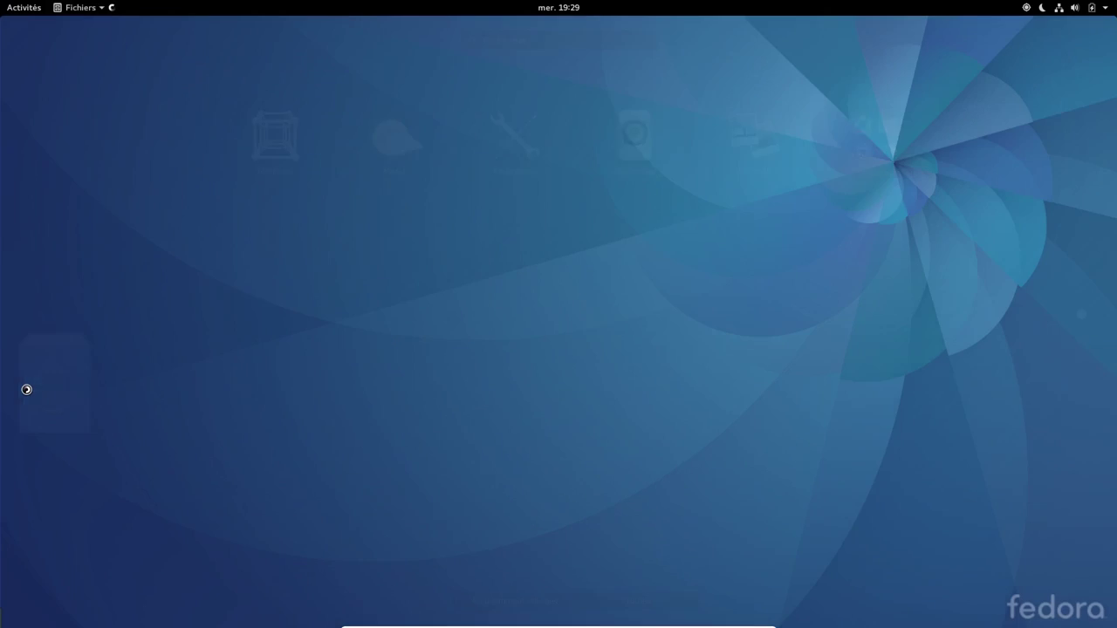
{"action": "left_click", "coordinate": [248, 277]}
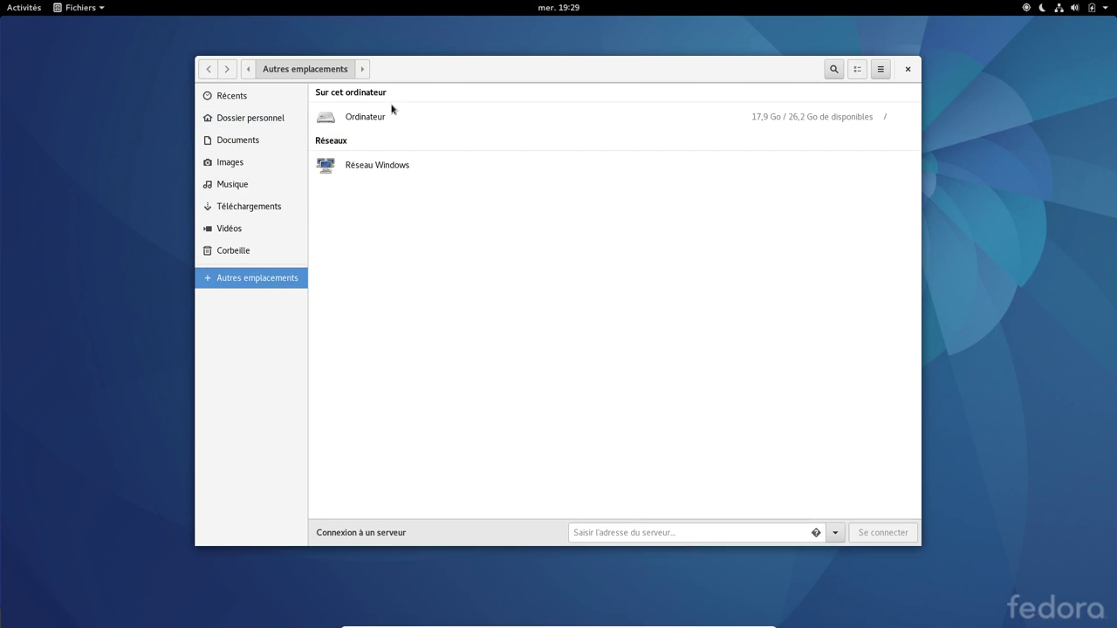
{"action": "left_click", "coordinate": [391, 112]}
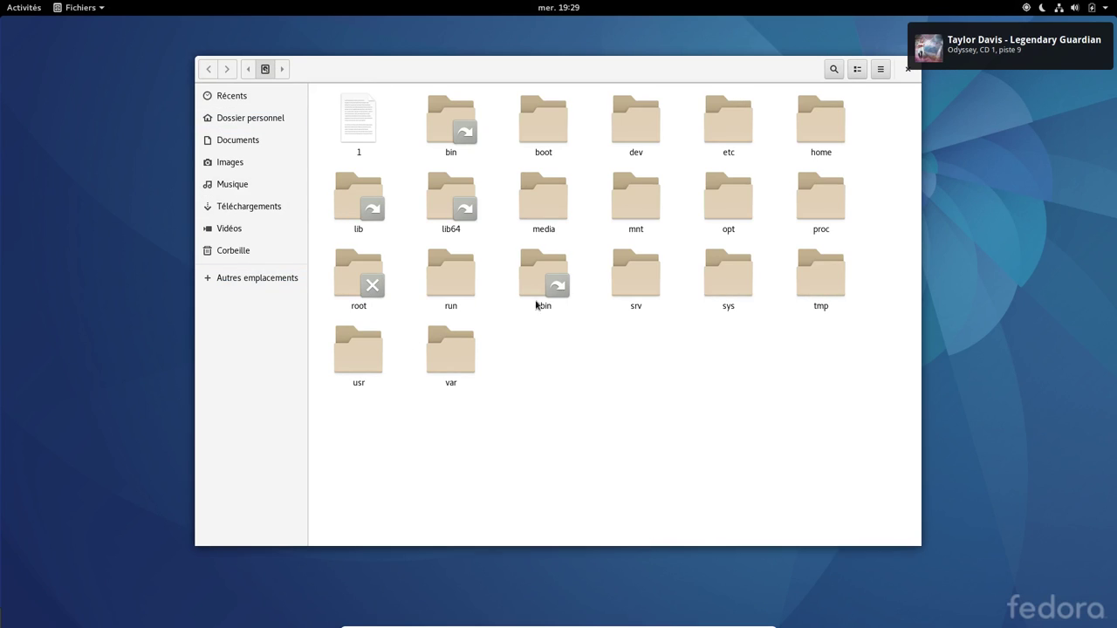
{"action": "double_click", "coordinate": [359, 367]}
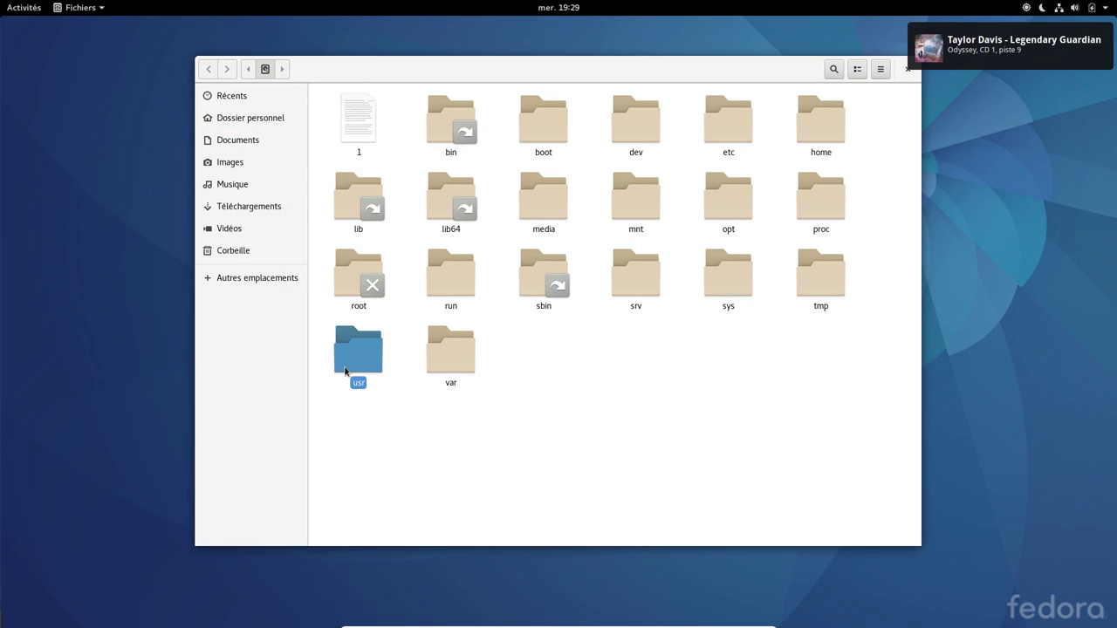
{"action": "double_click", "coordinate": [558, 214]}
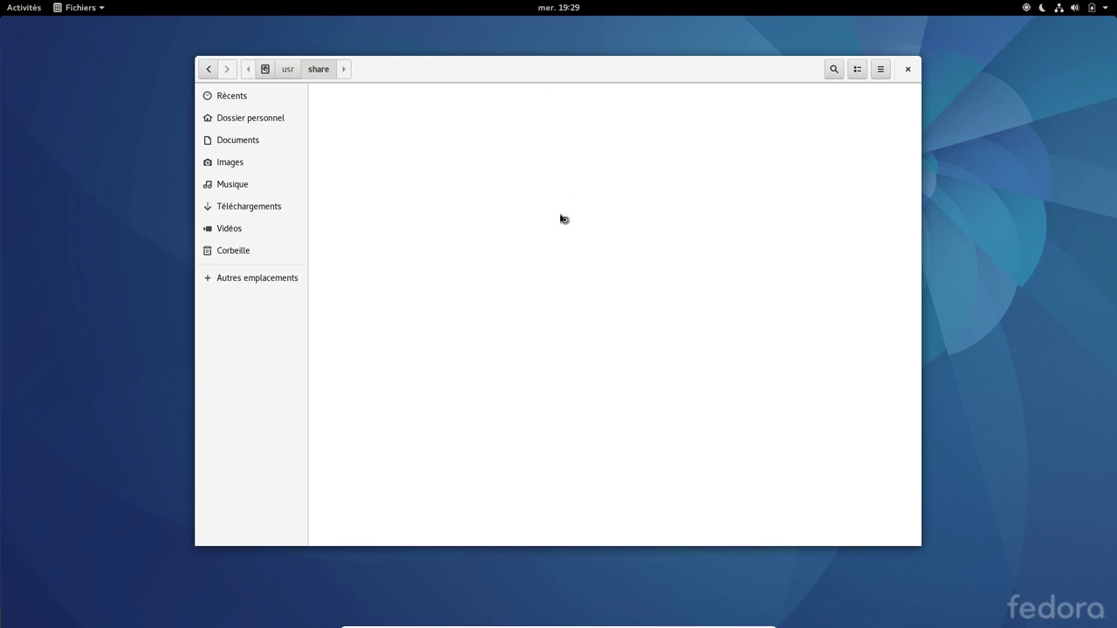
{"action": "double_click", "coordinate": [371, 299]}
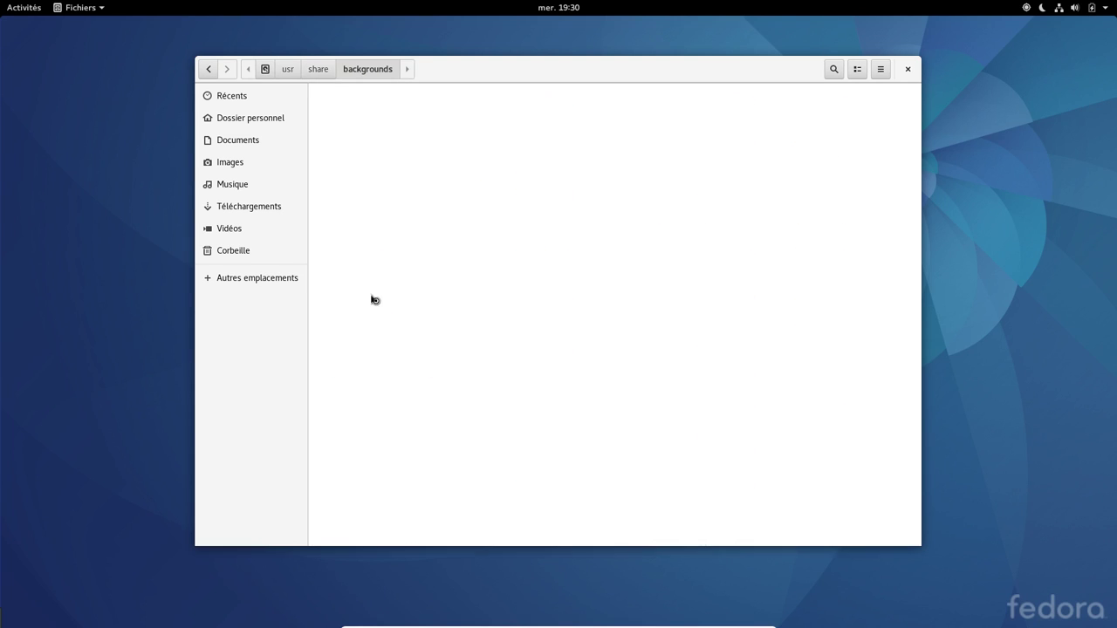
{"action": "double_click", "coordinate": [441, 129]}
Open adwaita-day.jpg in the image viewer, reposition its window, and view the image in full screen before returning to the window.
{"action": "double_click", "coordinate": [382, 127]}
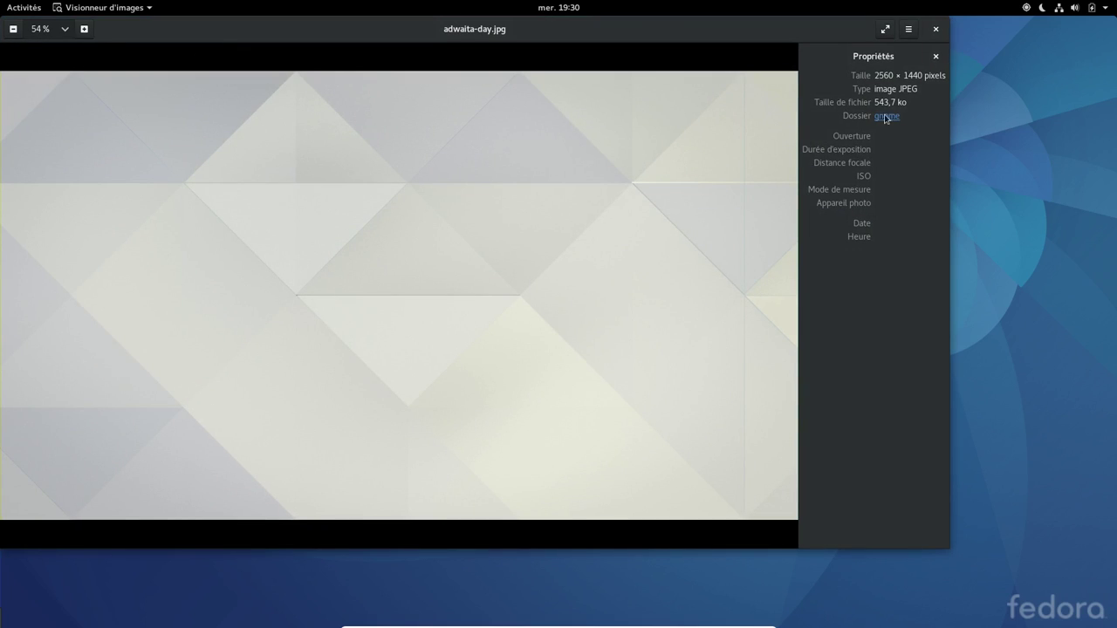
{"action": "left_click_drag", "start_coordinate": [737, 27], "coordinate": [796, 49]}
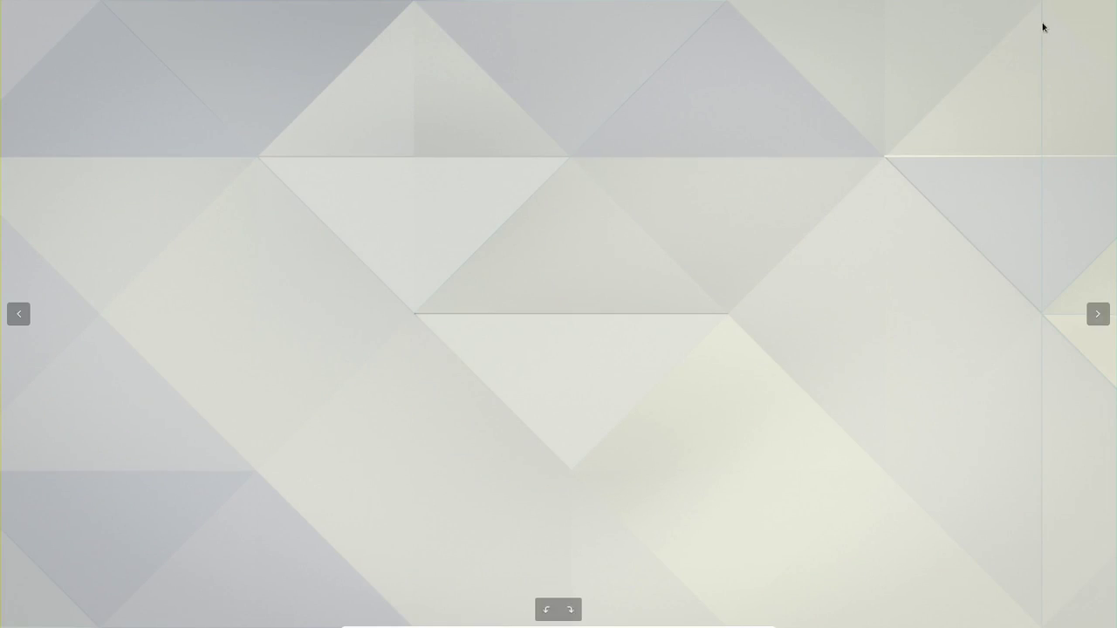
{"action": "key", "text": "Escape"}
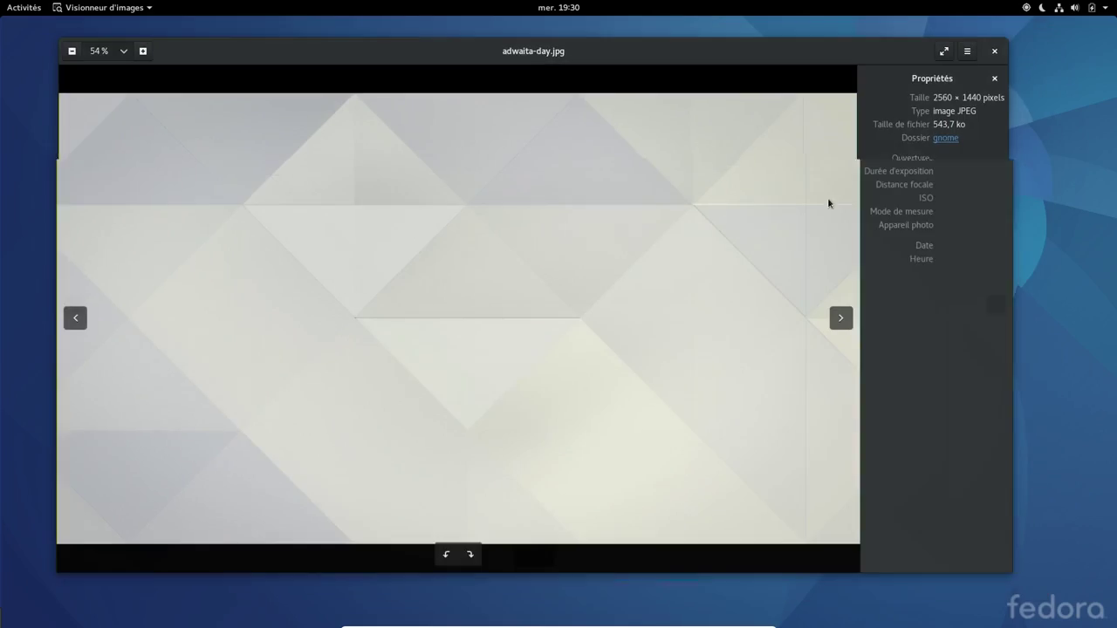
Review the context options of adwaita-day.jpg and use Afficher le dossier conteneur to show its folder.
{"action": "right_click", "coordinate": [771, 215]}
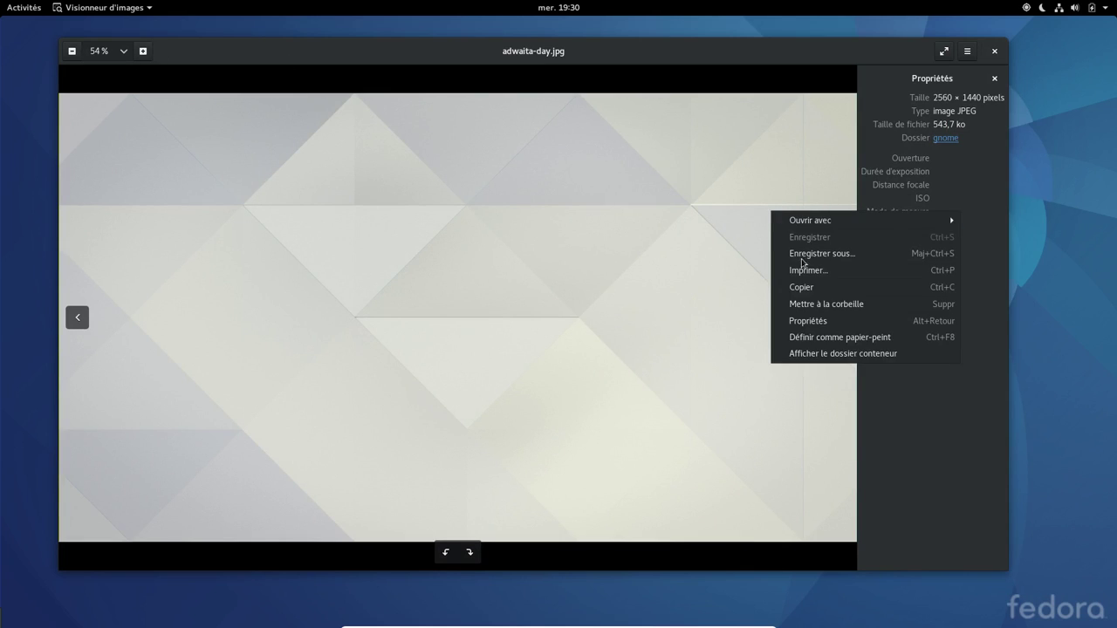
{"action": "left_click", "coordinate": [829, 357]}
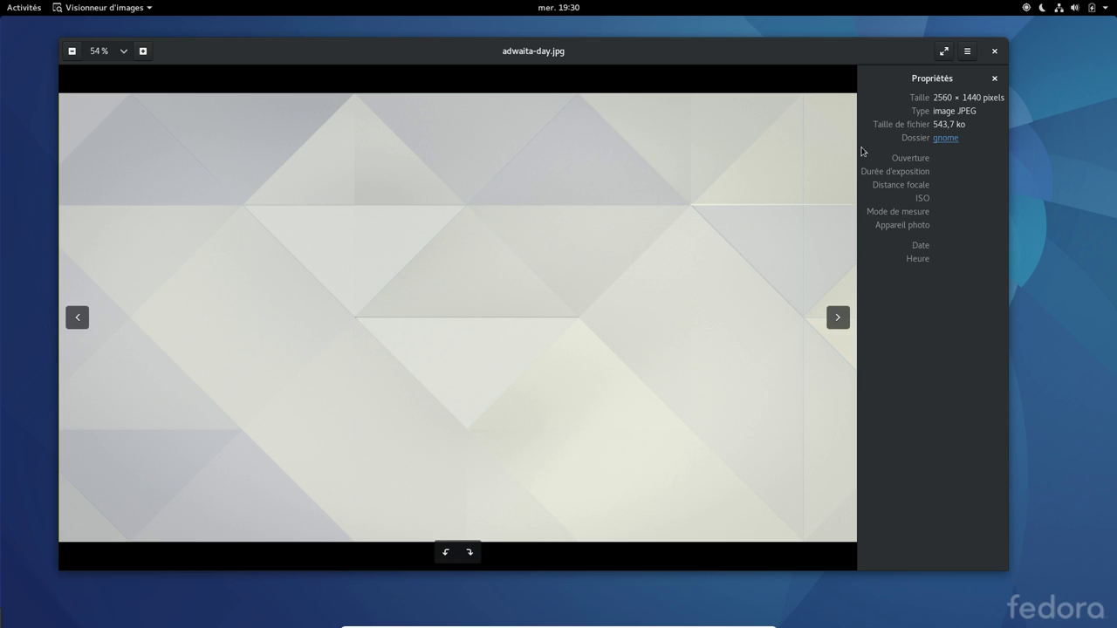
{"action": "right_click", "coordinate": [679, 117]}
{"action": "left_click", "coordinate": [729, 260]}
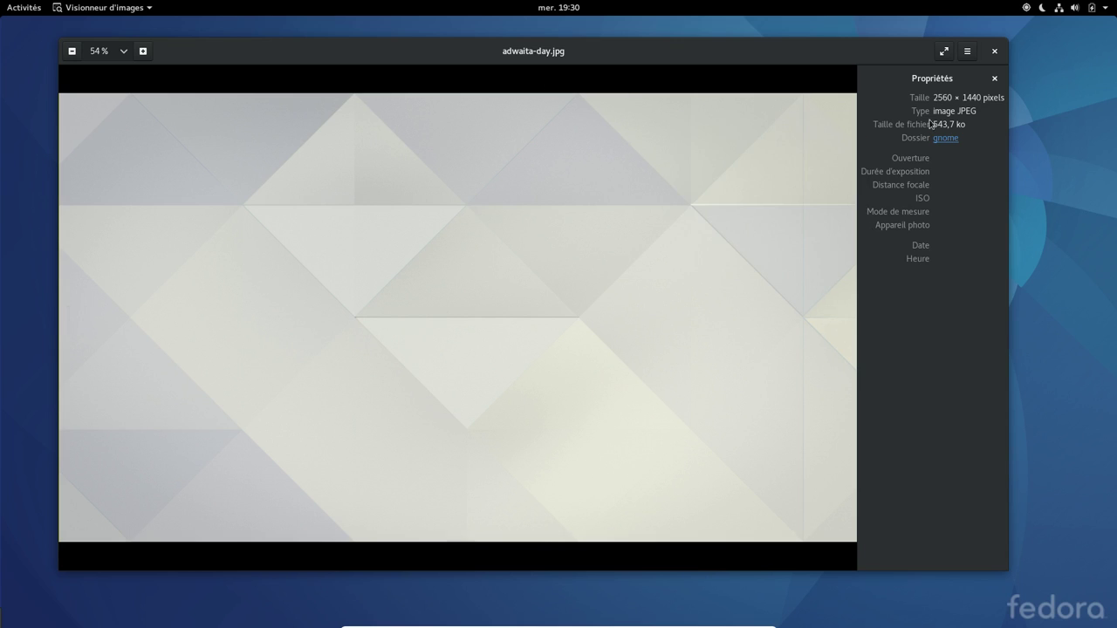
Reopen adwaita-day.jpg through the viewer's Ouvrir dialog and advance to adwaita-lock.jpg.
{"action": "left_click", "coordinate": [968, 51]}
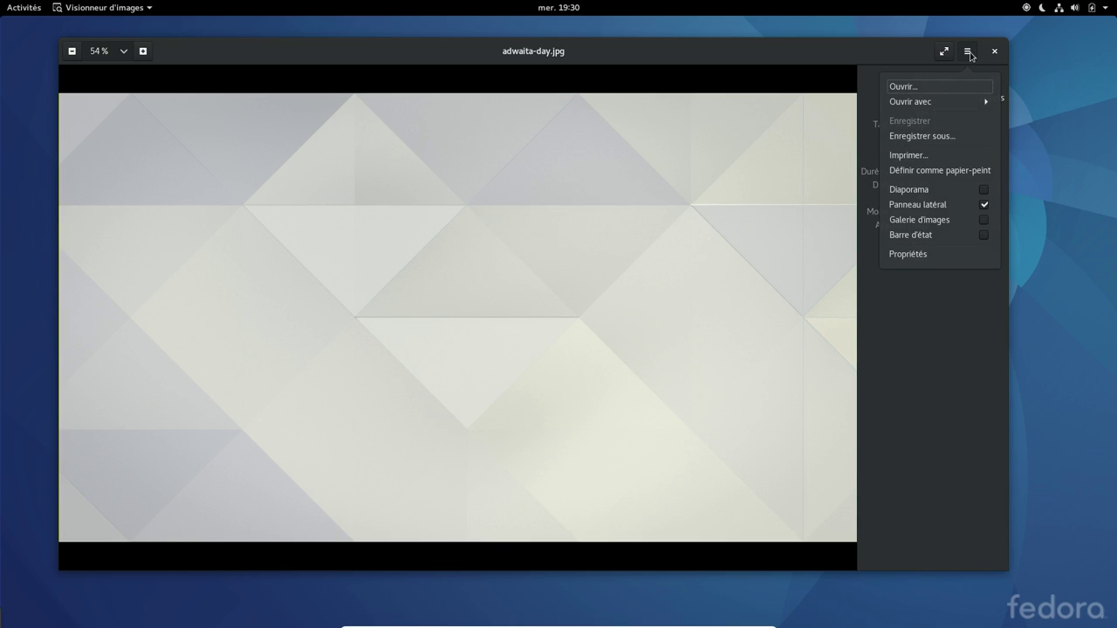
{"action": "left_click", "coordinate": [935, 90]}
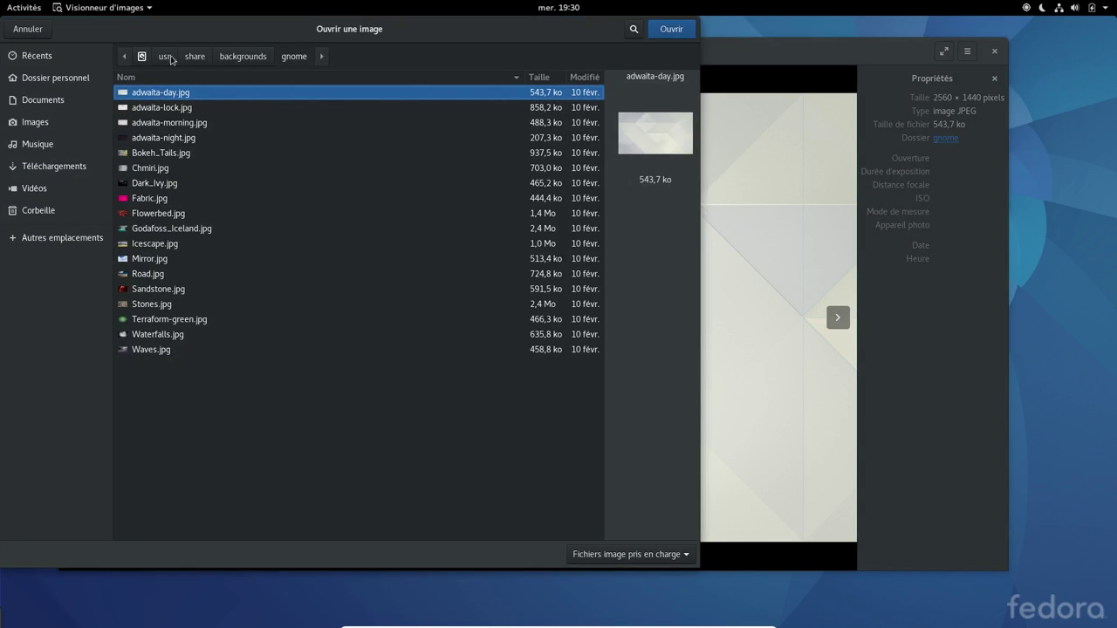
{"action": "left_click", "coordinate": [671, 30]}
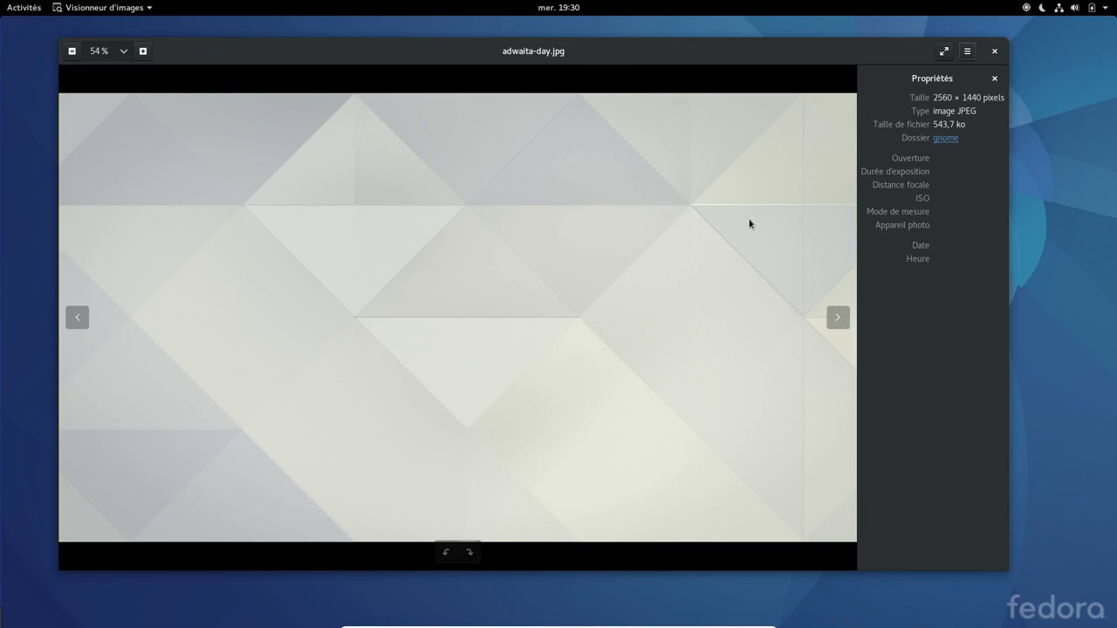
{"action": "left_click", "coordinate": [834, 319]}
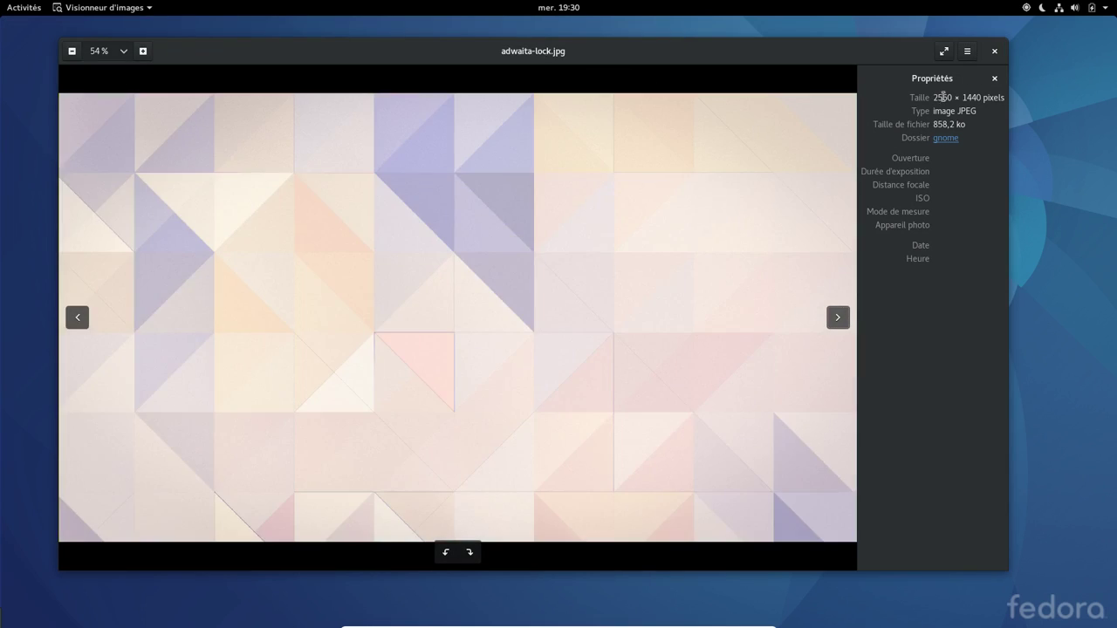
Hide the viewer's properties side panel, view adwaita-lock.jpg in full screen and return to the window.
{"action": "left_click", "coordinate": [996, 79]}
{"action": "left_click", "coordinate": [944, 54]}
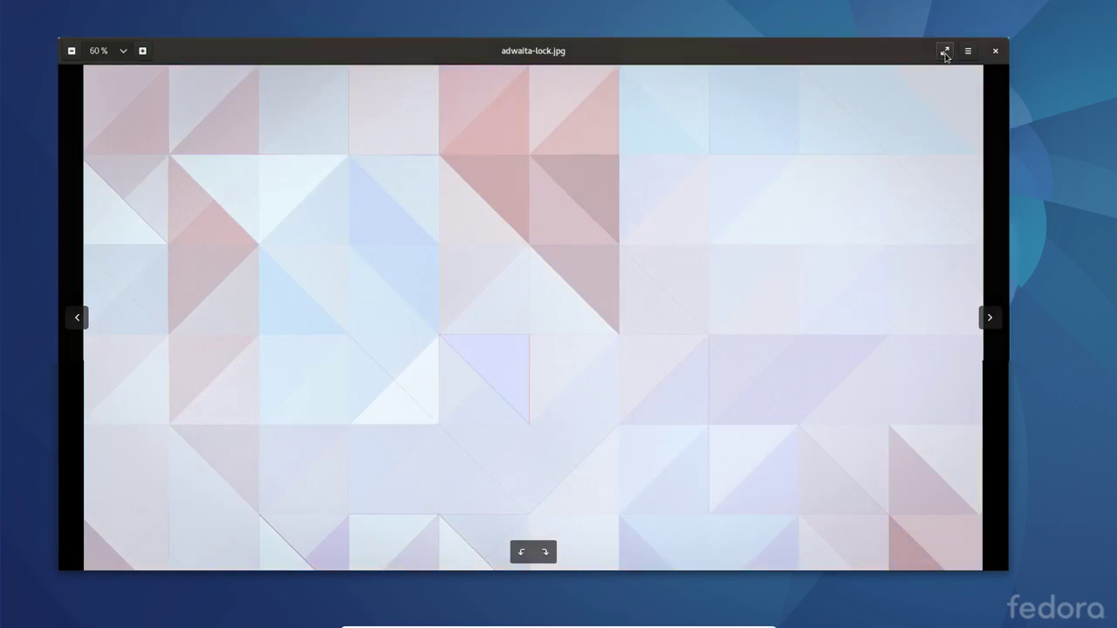
{"action": "key", "text": "Escape"}
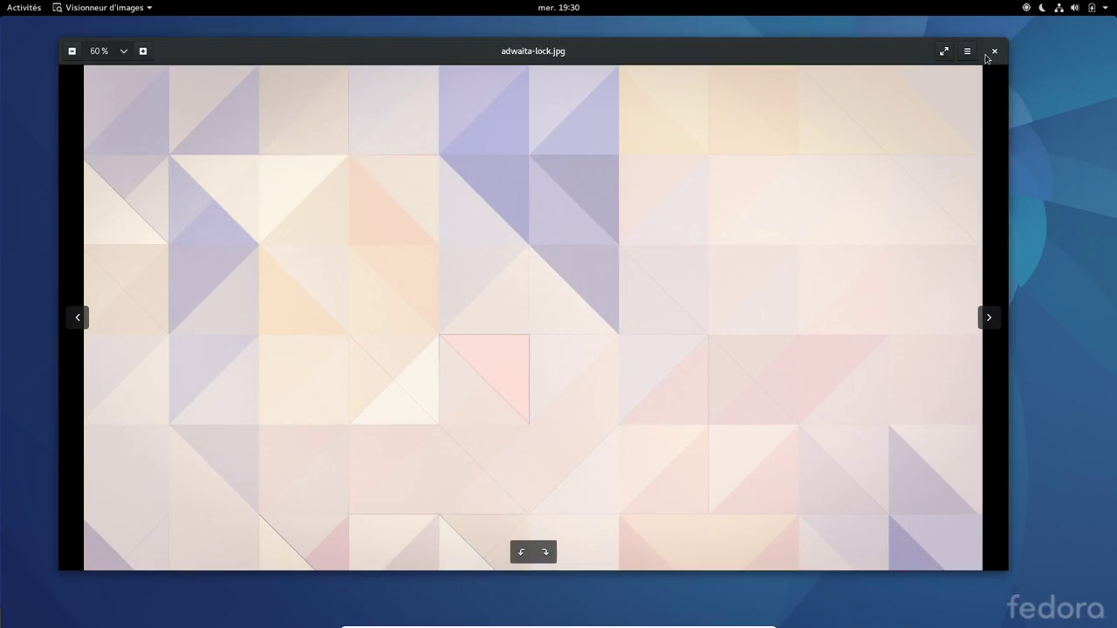
Start the Diaporama slideshow from adwaita-lock.jpg, exit it, and close the image viewer and the Fichiers window.
{"action": "left_click", "coordinate": [967, 50]}
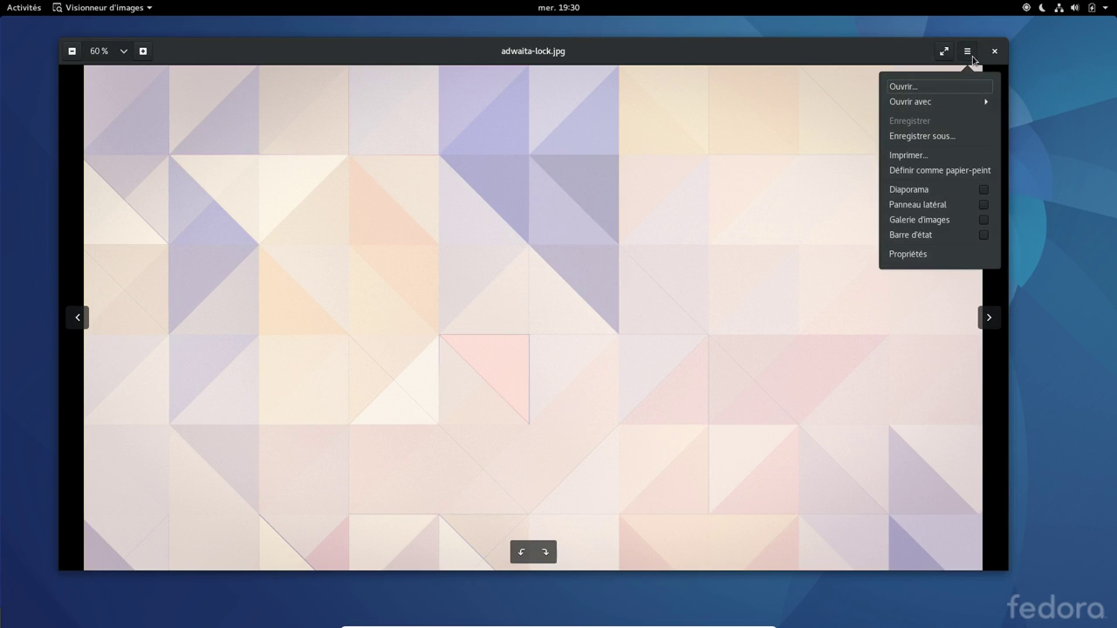
{"action": "left_click", "coordinate": [979, 189]}
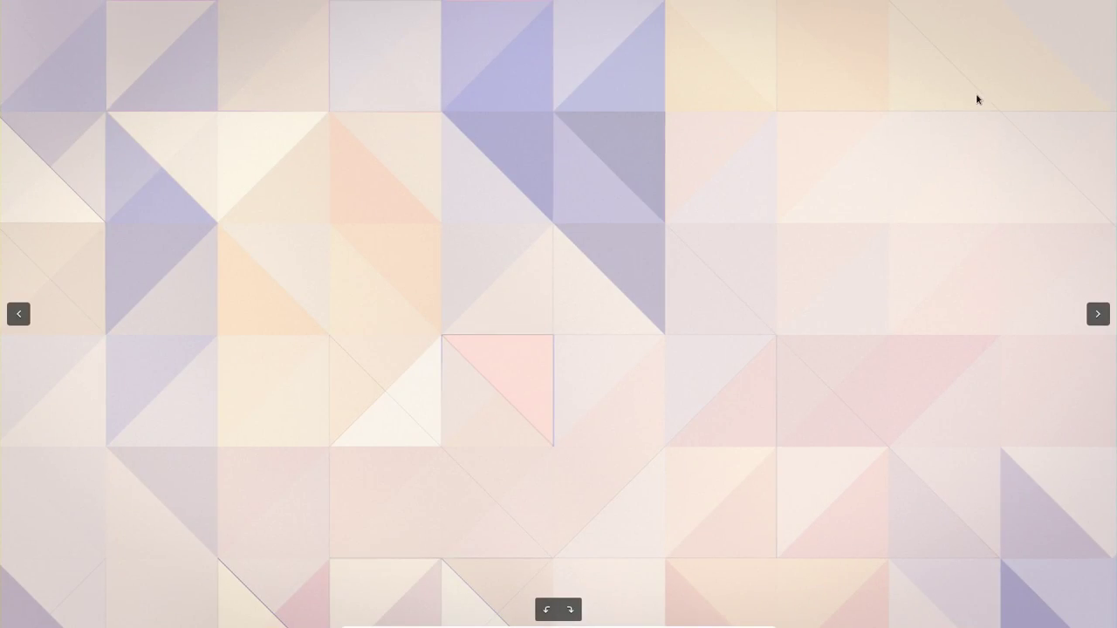
{"action": "key", "text": "Escape"}
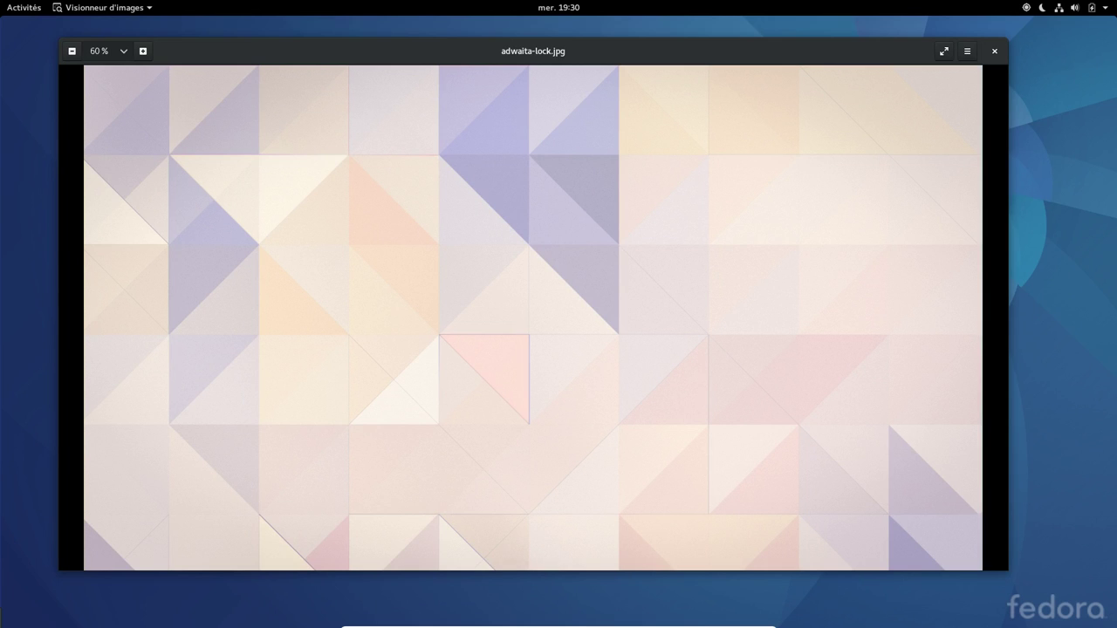
{"action": "left_click", "coordinate": [994, 51]}
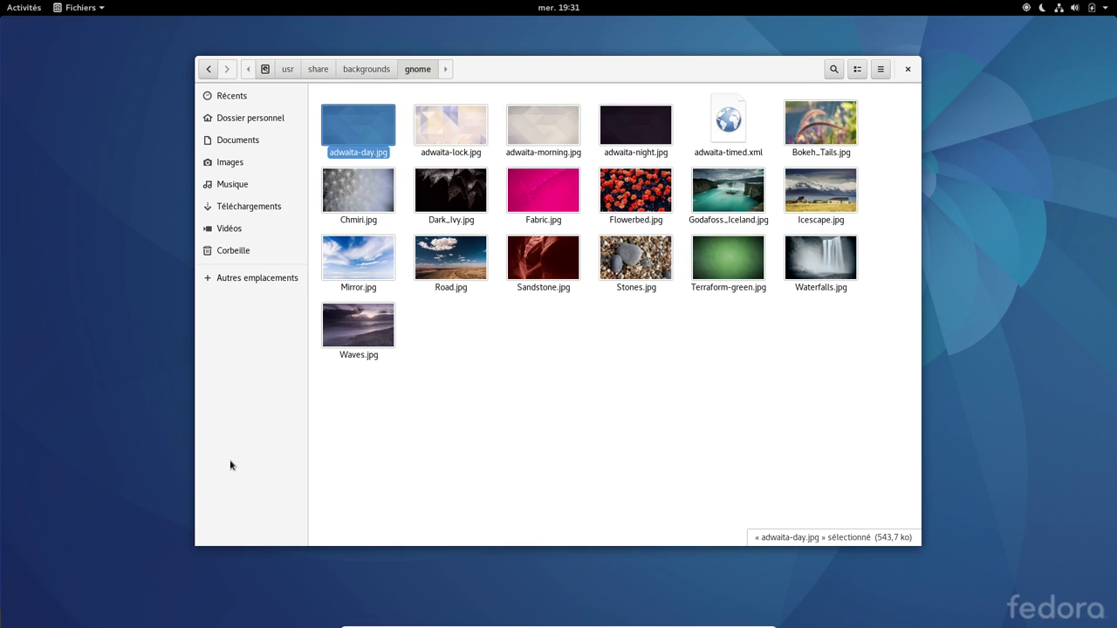
{"action": "left_click", "coordinate": [909, 73]}
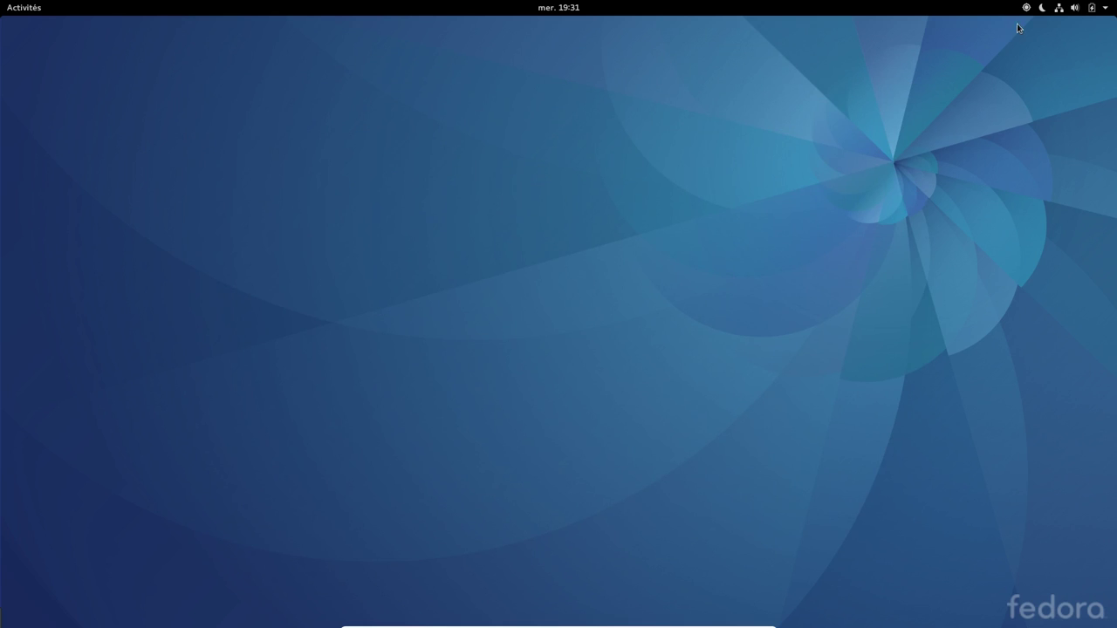
Shut down the Fedora virtual machine and close the VirtualBox manager window.
{"action": "left_click", "coordinate": [1064, 10]}
{"action": "left_click", "coordinate": [1073, 202]}
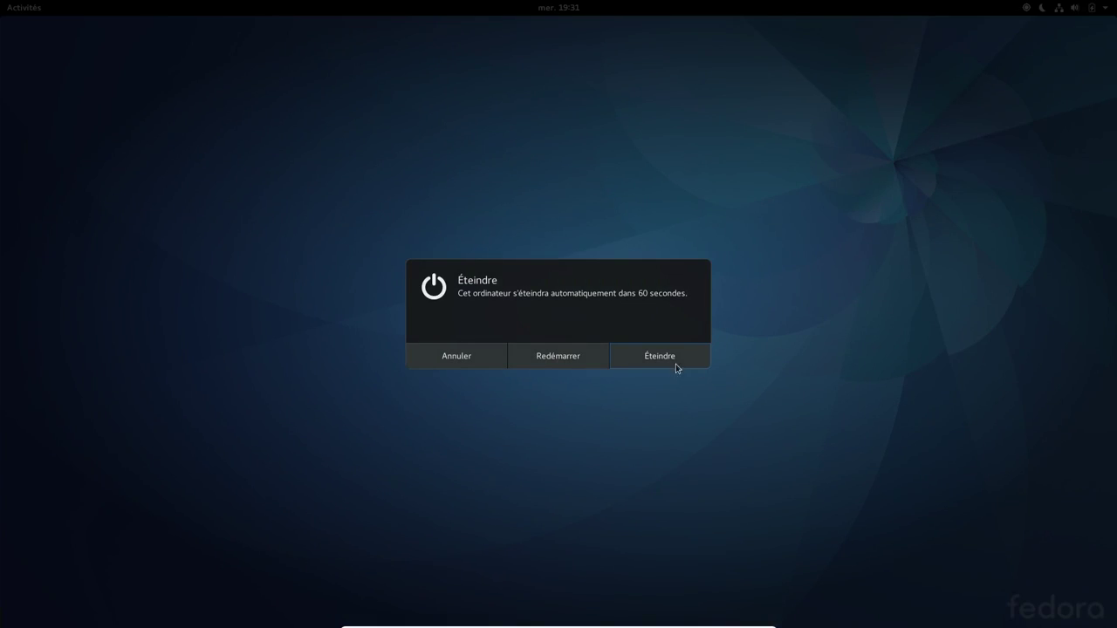
{"action": "left_click", "coordinate": [680, 355]}
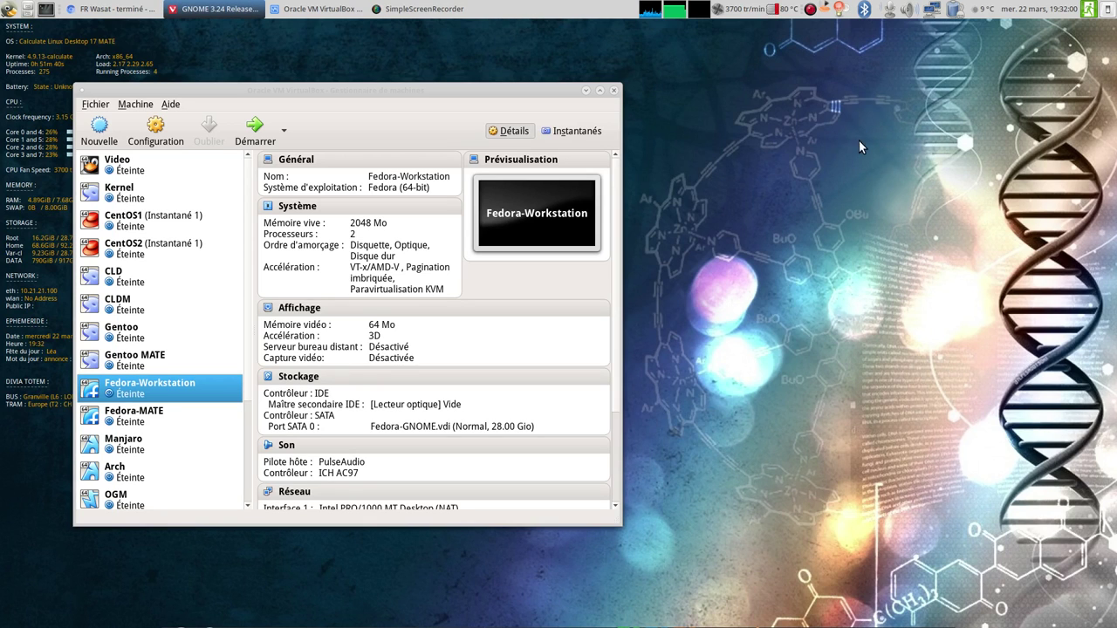
{"action": "left_click", "coordinate": [616, 91]}
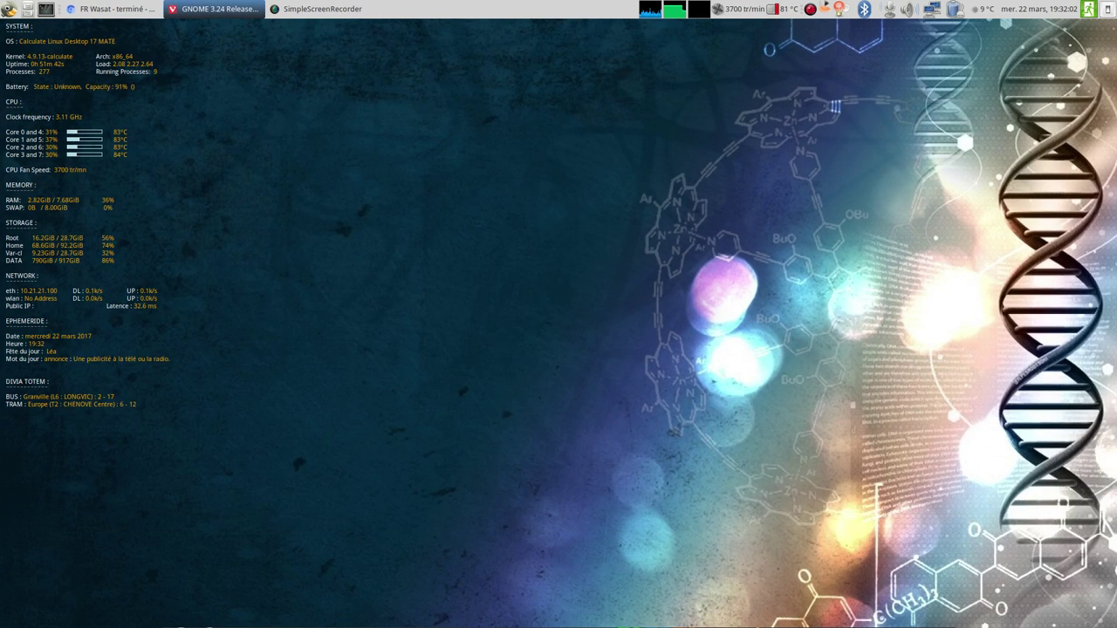